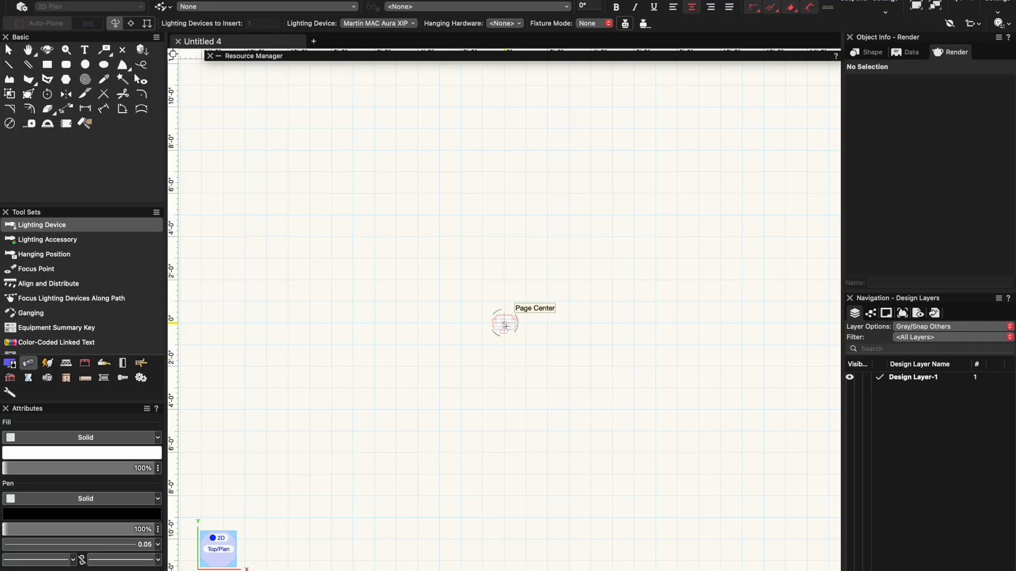
- Place one Martin MAC Aura XIP lighting device at the page center
{"action": "left_click", "coordinate": [504, 324]}
{"action": "key", "text": "x"}
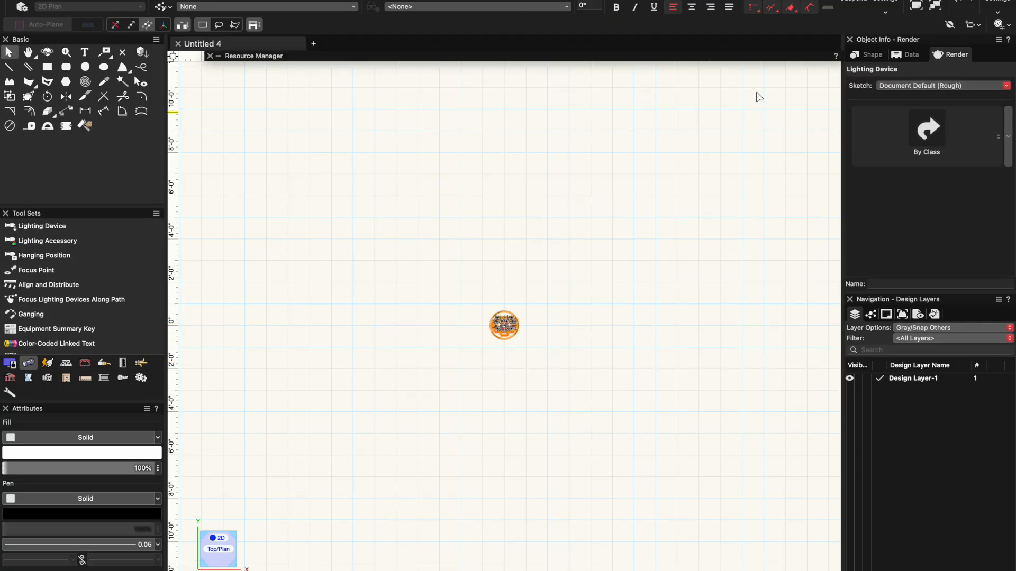
{"action": "left_click", "coordinate": [936, 8]}
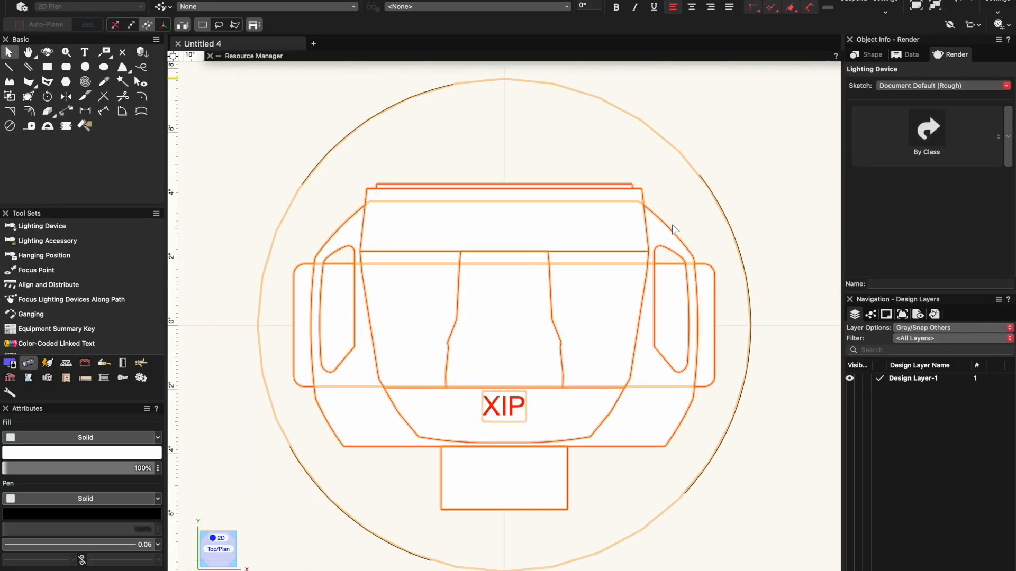
{"action": "left_click", "coordinate": [757, 154]}
- Examine the lighting device in 3D in wireframe and shaded rendering, then return to the 2D Top/Plan view
{"action": "left_click", "coordinate": [220, 549]}
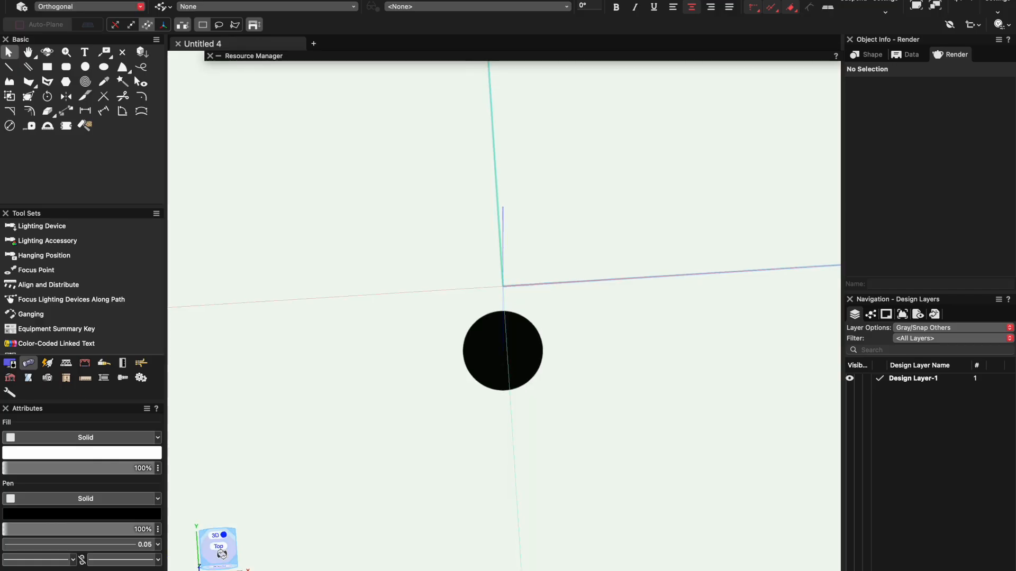
{"action": "left_click", "coordinate": [454, 8]}
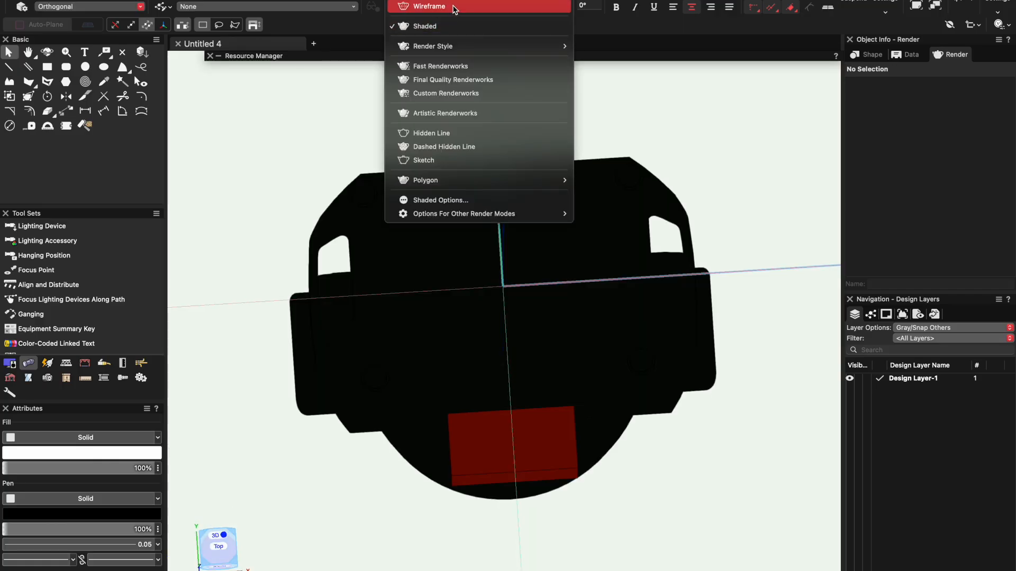
{"action": "left_click", "coordinate": [453, 11]}
{"action": "mouse_move", "coordinate": [483, 351]}
{"action": "left_mouse_down"}
{"action": "mouse_move", "coordinate": [519, 277]}
{"action": "mouse_move", "coordinate": [523, 210]}
{"action": "mouse_move", "coordinate": [477, 138]}
{"action": "left_mouse_up"}
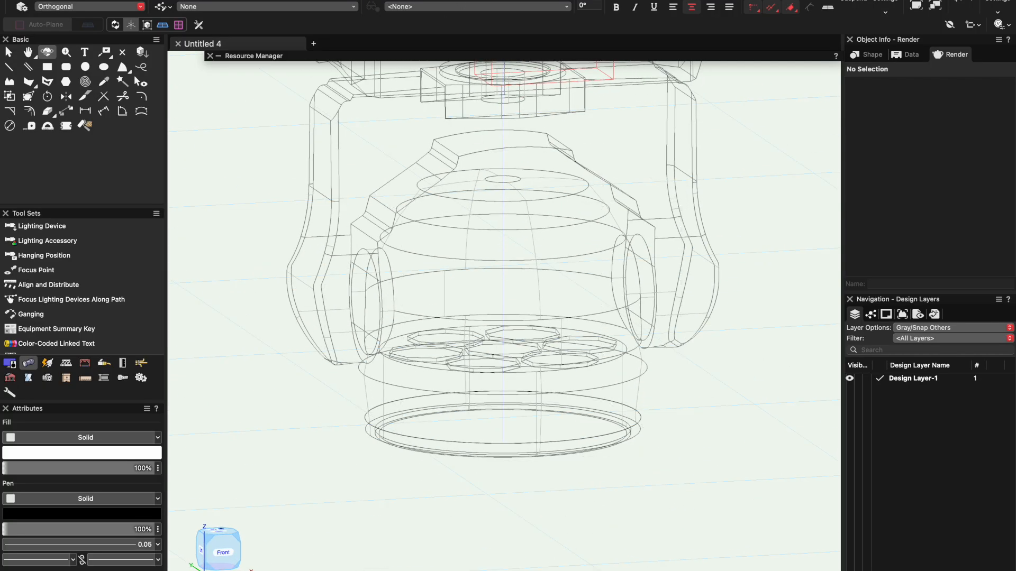
{"action": "left_click", "coordinate": [465, 8]}
{"action": "left_click", "coordinate": [464, 27]}
{"action": "mouse_move", "coordinate": [464, 223]}
{"action": "left_mouse_down"}
{"action": "mouse_move", "coordinate": [476, 322]}
{"action": "mouse_move", "coordinate": [499, 256]}
{"action": "mouse_move", "coordinate": [476, 143]}
{"action": "mouse_move", "coordinate": [430, 130]}
{"action": "mouse_move", "coordinate": [457, 245]}
{"action": "mouse_move", "coordinate": [546, 233]}
{"action": "mouse_move", "coordinate": [558, 338]}
{"action": "mouse_move", "coordinate": [438, 290]}
{"action": "left_mouse_up"}
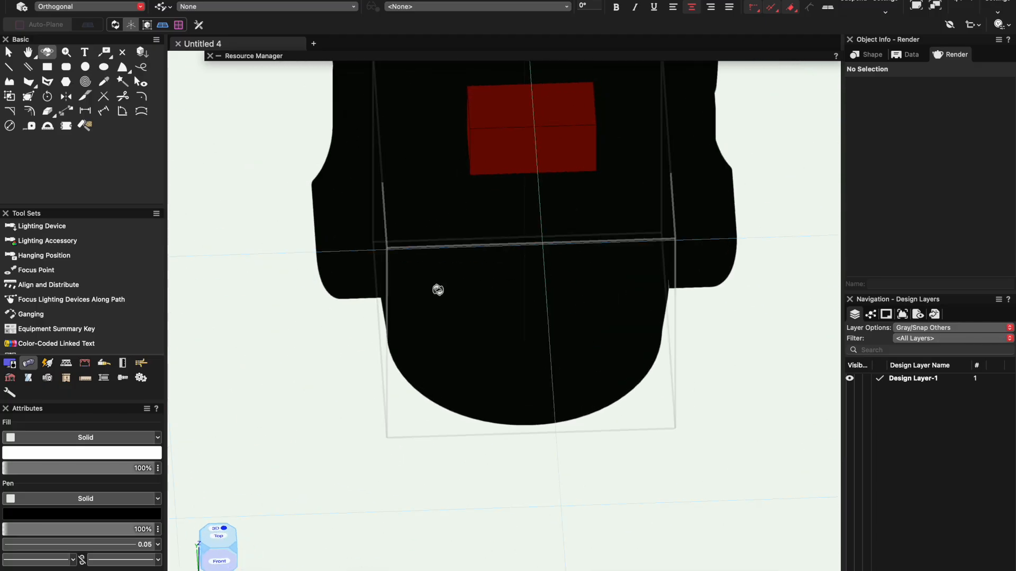
{"action": "key", "text": "x"}
{"action": "left_click", "coordinate": [225, 534]}
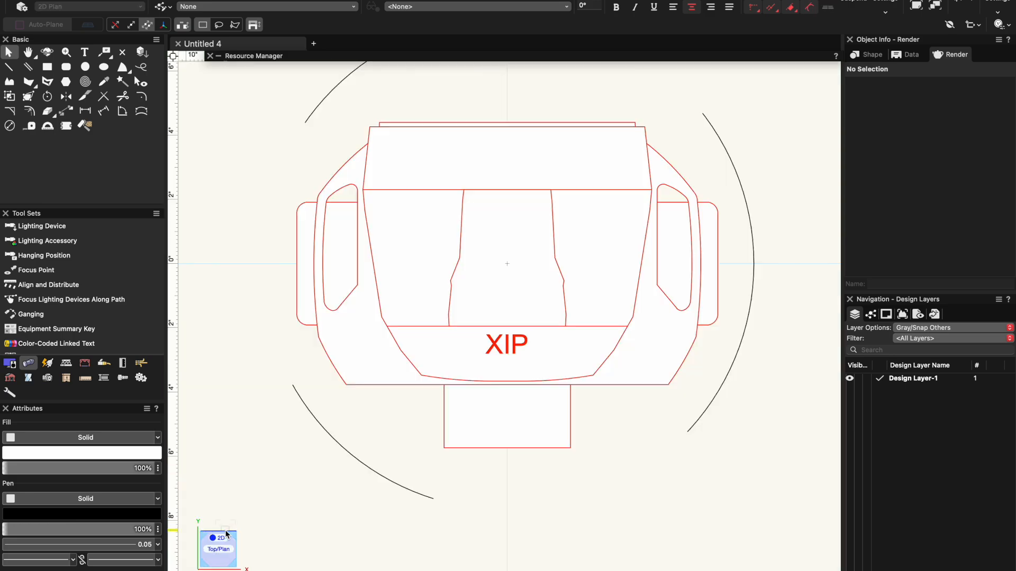
- Examine the lighting device's properties and available commands, declining to ungroup it
{"action": "double_click", "coordinate": [551, 361]}
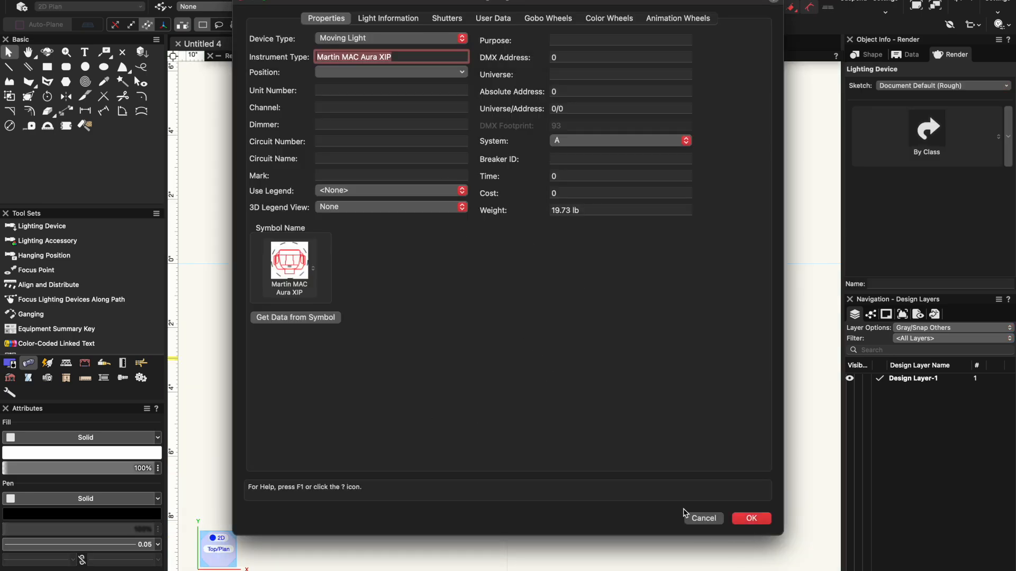
{"action": "left_click", "coordinate": [693, 518]}
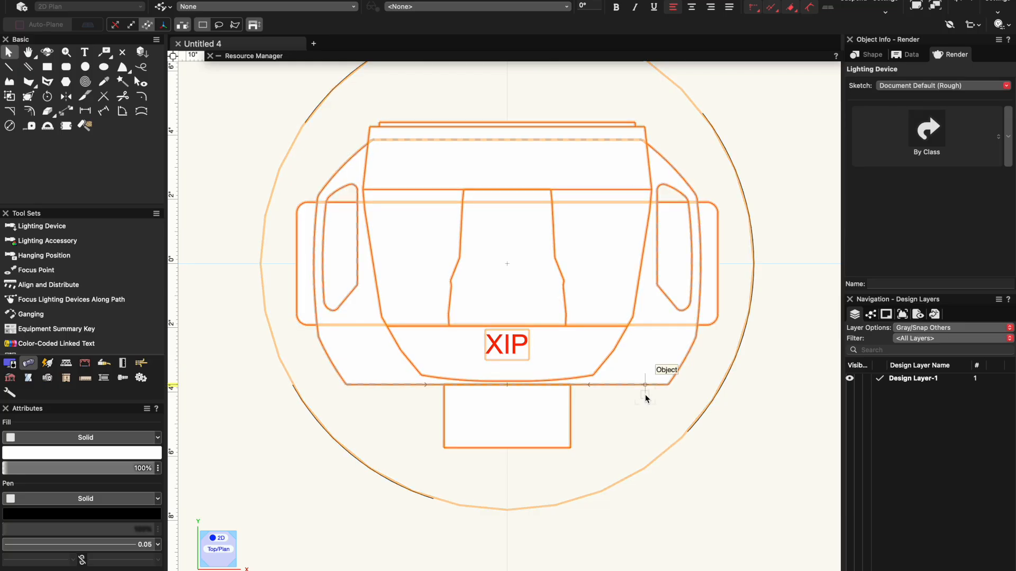
{"action": "key", "text": "super+u"}
{"action": "left_click", "coordinate": [571, 204]}
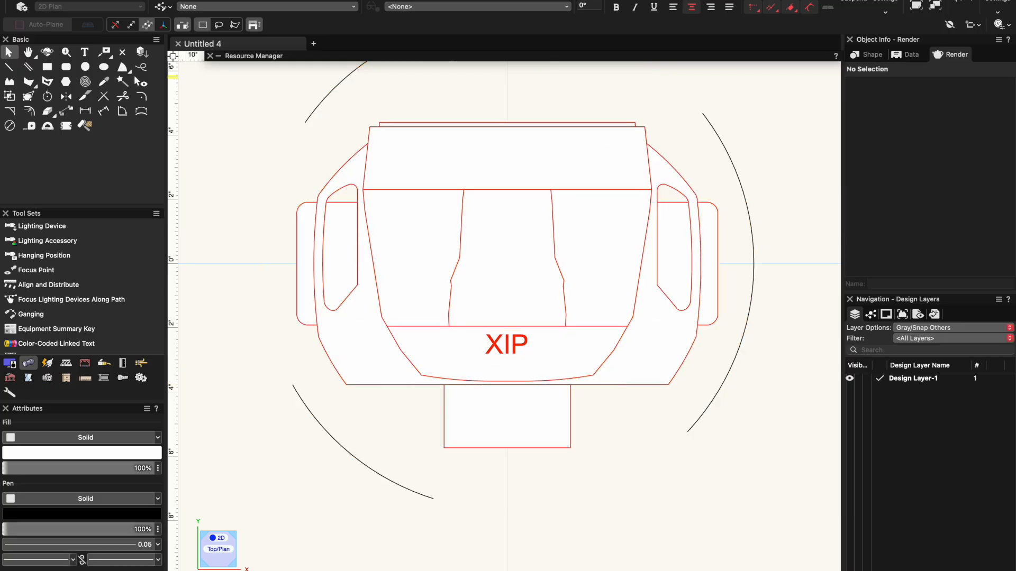
{"action": "double_click", "coordinate": [465, 218]}
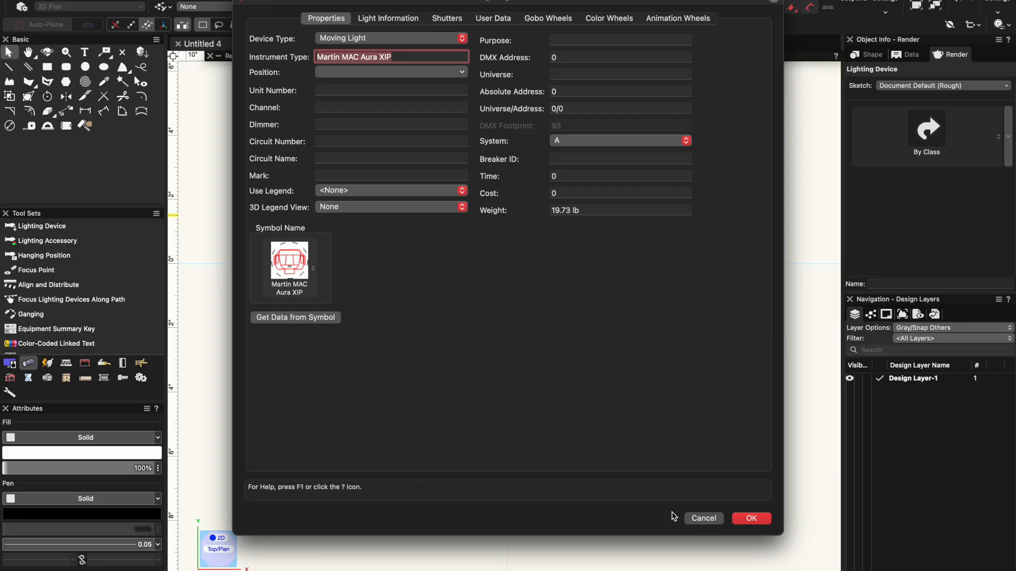
{"action": "left_click", "coordinate": [704, 519]}
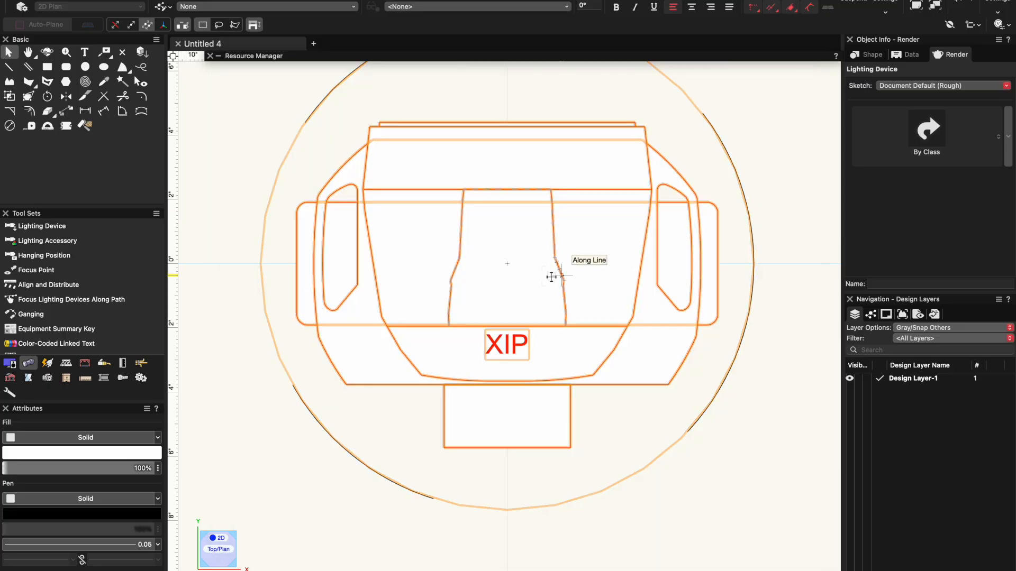
{"action": "right_click", "coordinate": [552, 277]}
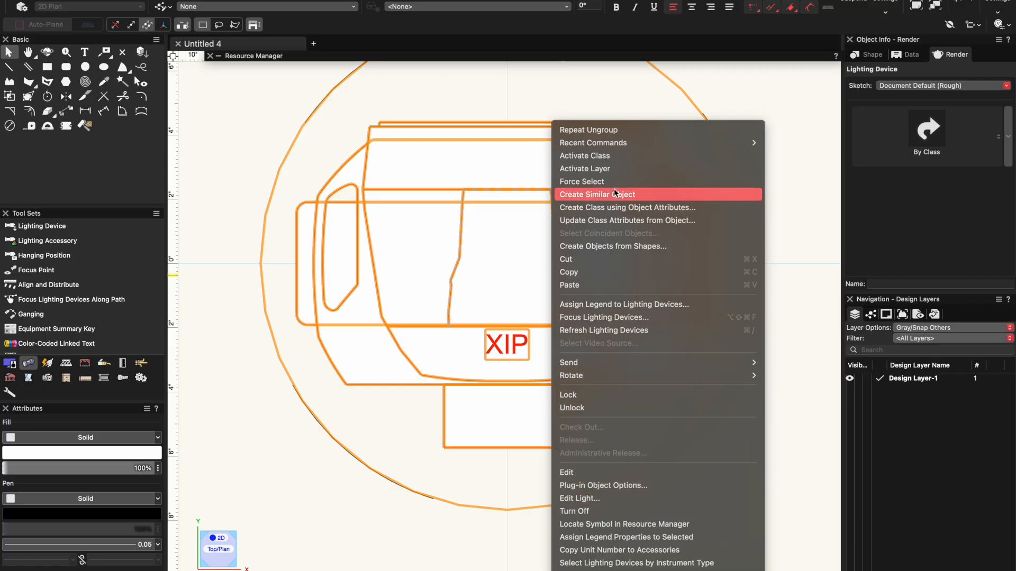
{"action": "left_click", "coordinate": [493, 357]}
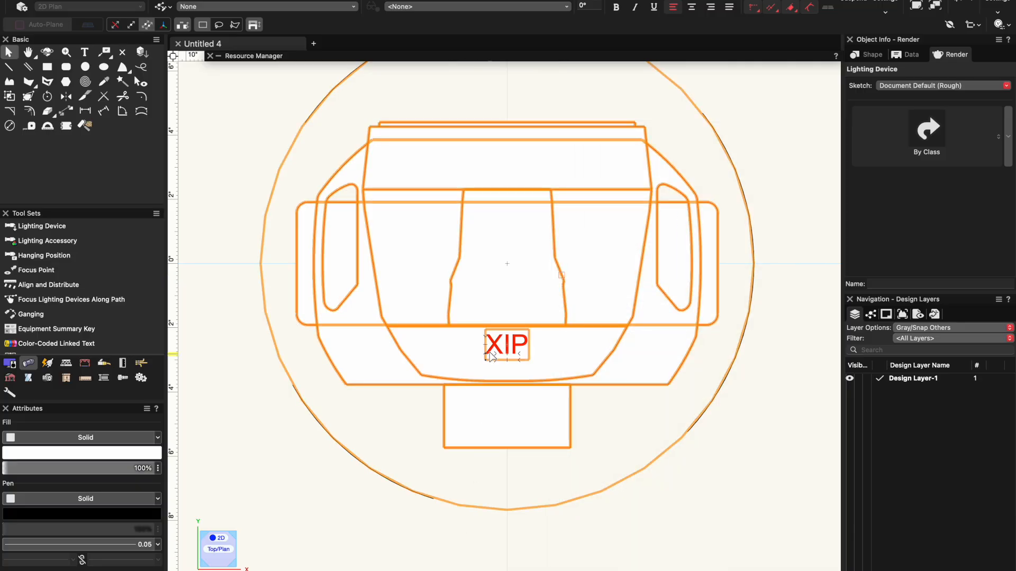
- Ungroup the lighting device into its 2D/3D symbol and check which parts of the symbol can be edited
{"action": "key", "text": "super+u"}
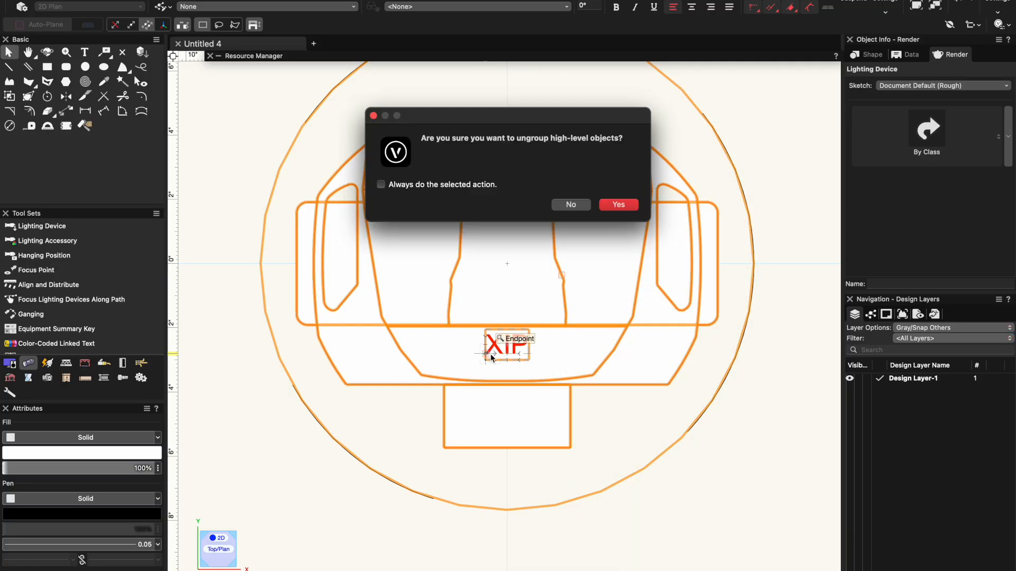
{"action": "left_click", "coordinate": [615, 206]}
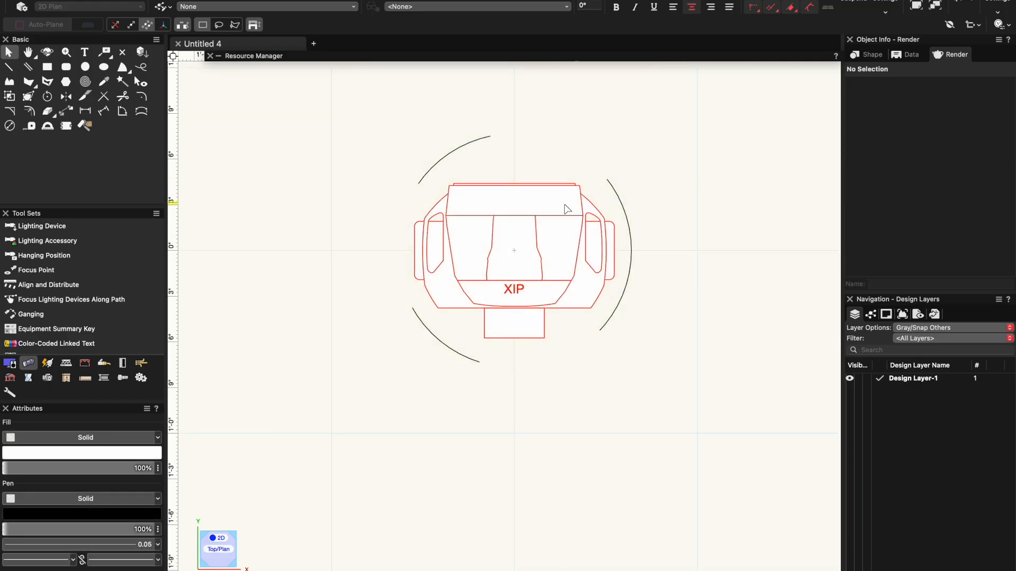
{"action": "double_click", "coordinate": [594, 204]}
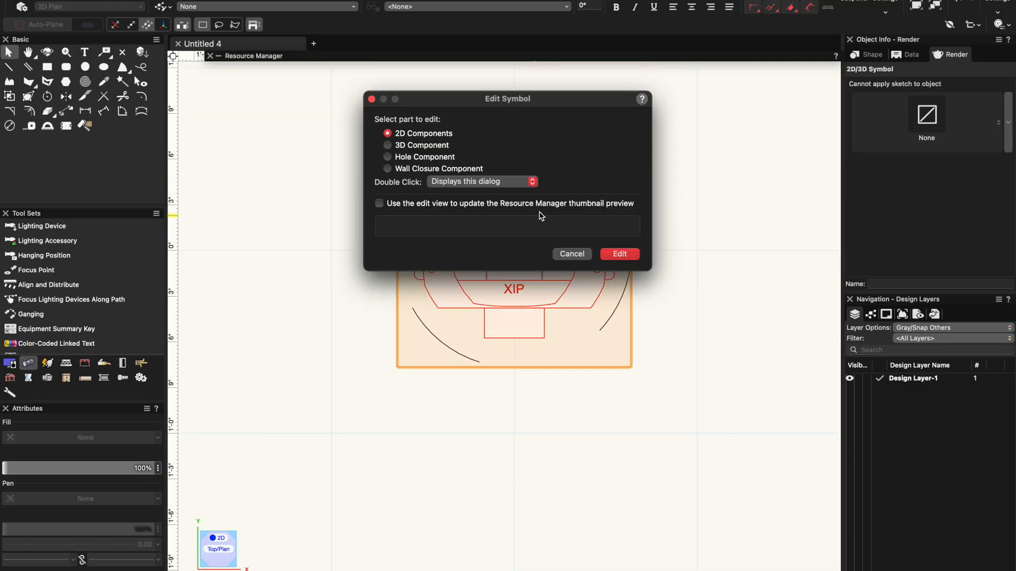
{"action": "left_click", "coordinate": [423, 135]}
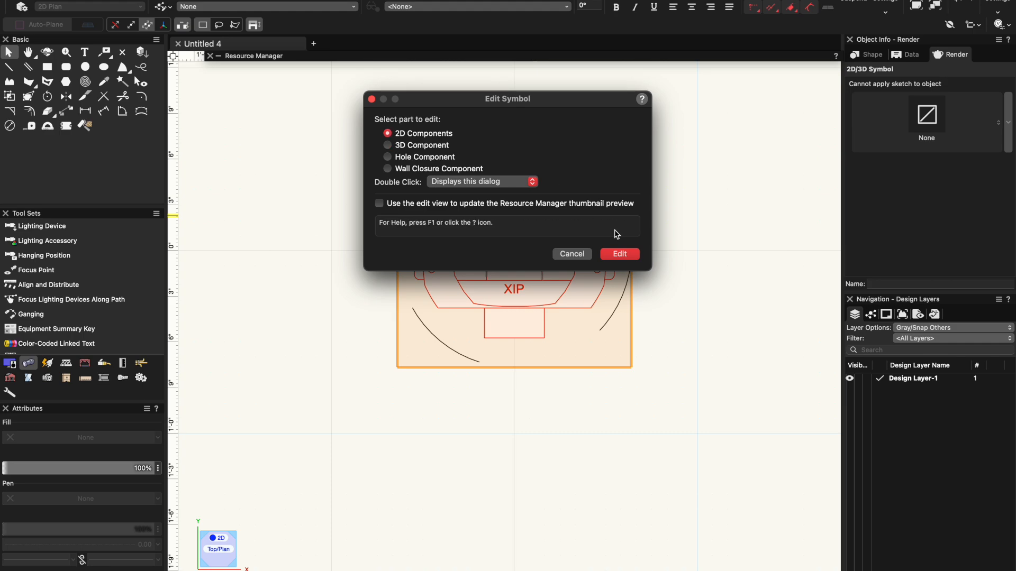
{"action": "left_click", "coordinate": [574, 254]}
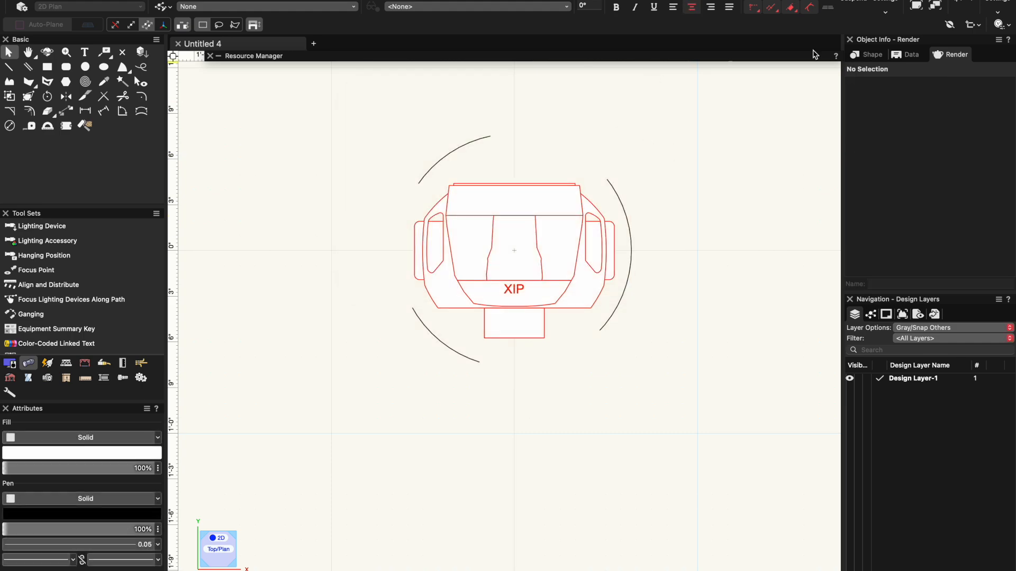
- Show the document's classes and expand the Lighting class down to its subclasses
{"action": "left_click", "coordinate": [935, 7]}
{"action": "left_click", "coordinate": [871, 316]}
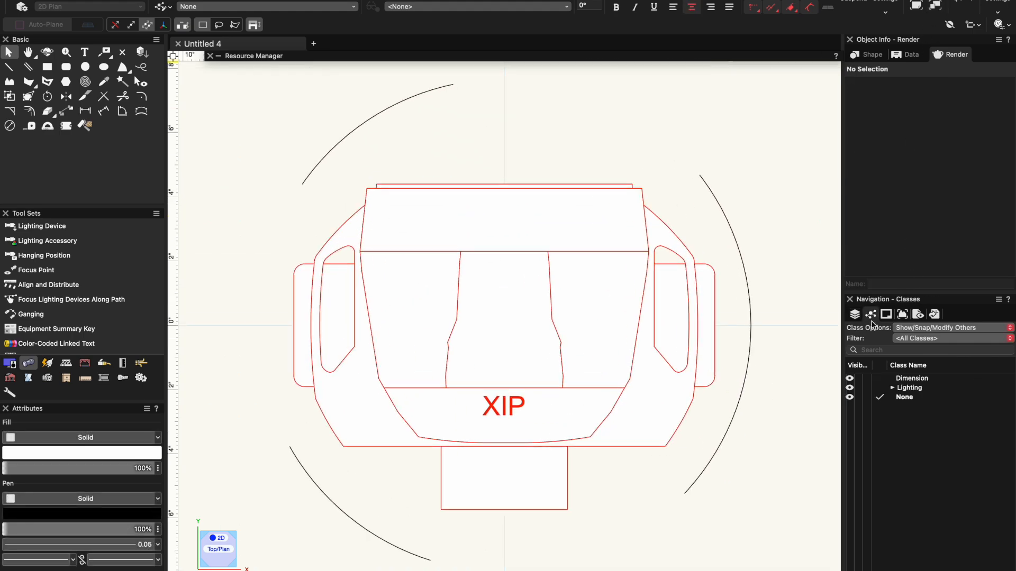
{"action": "left_click", "coordinate": [894, 388]}
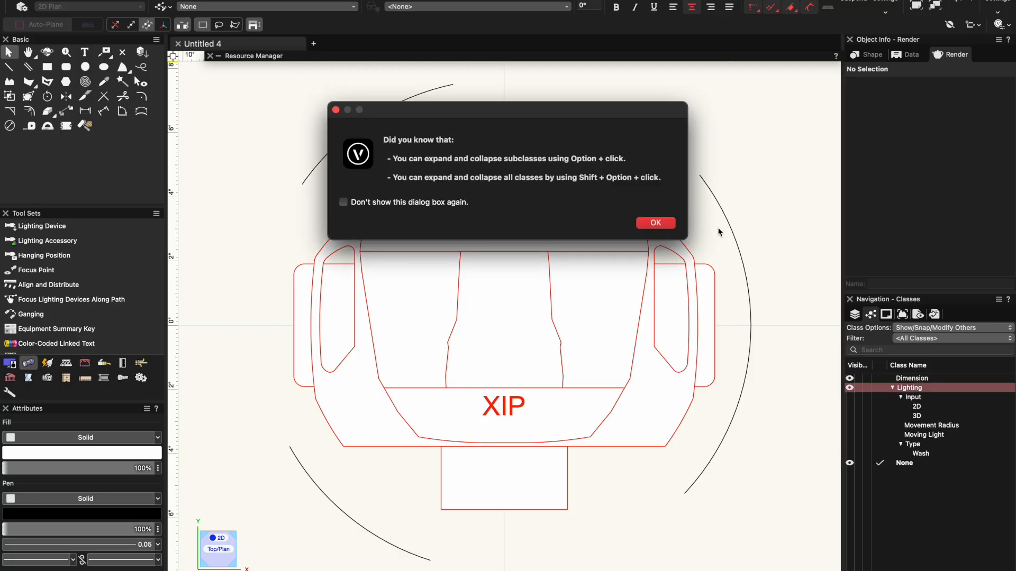
{"action": "left_click", "coordinate": [656, 223]}
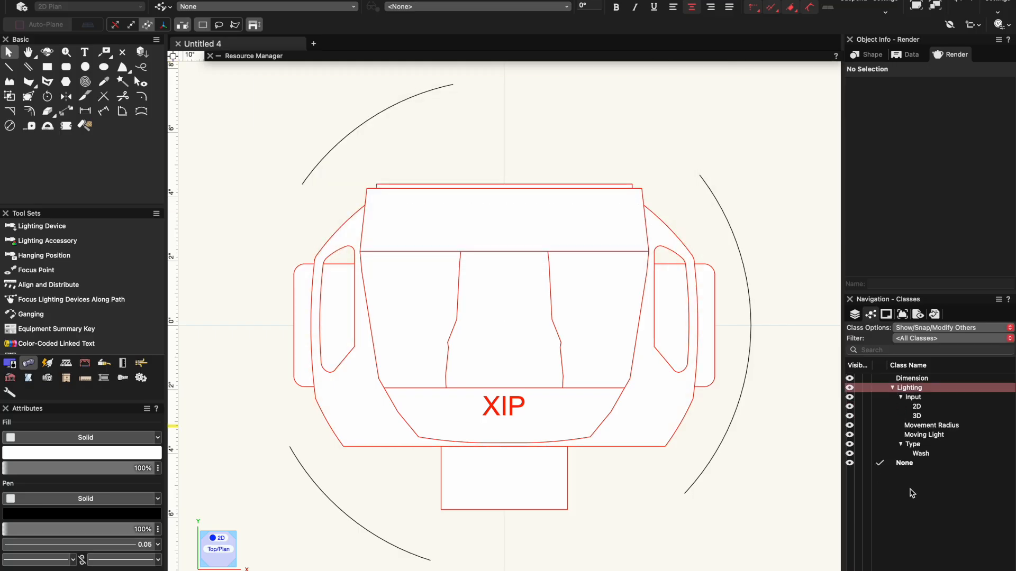
{"action": "left_click", "coordinate": [912, 494]}
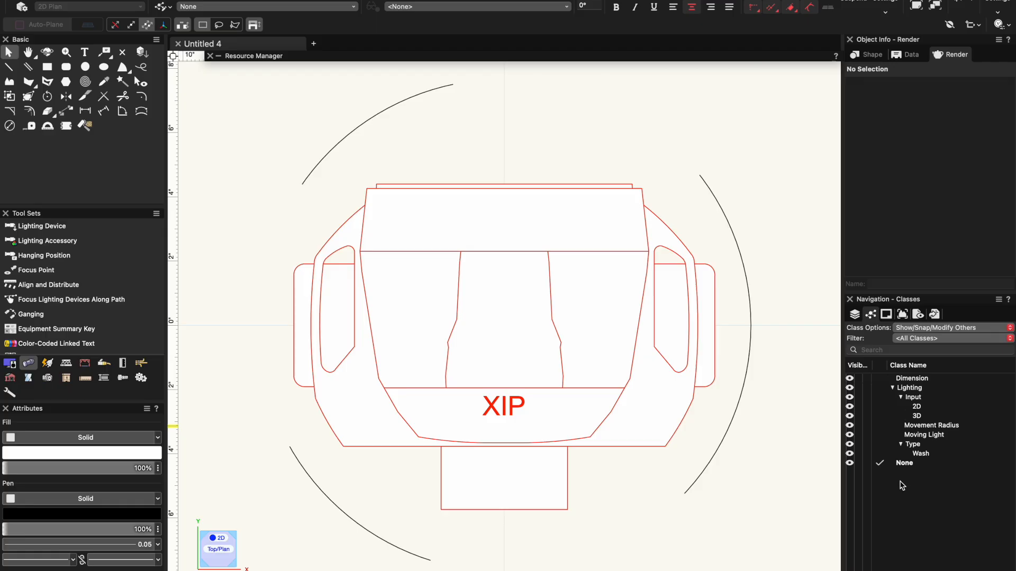
- Create a class named Fixture Build-Wash with property editing after creation, copying the "Fixture Build-" part of the name
{"action": "right_click", "coordinate": [902, 485]}
{"action": "left_click", "coordinate": [927, 432]}
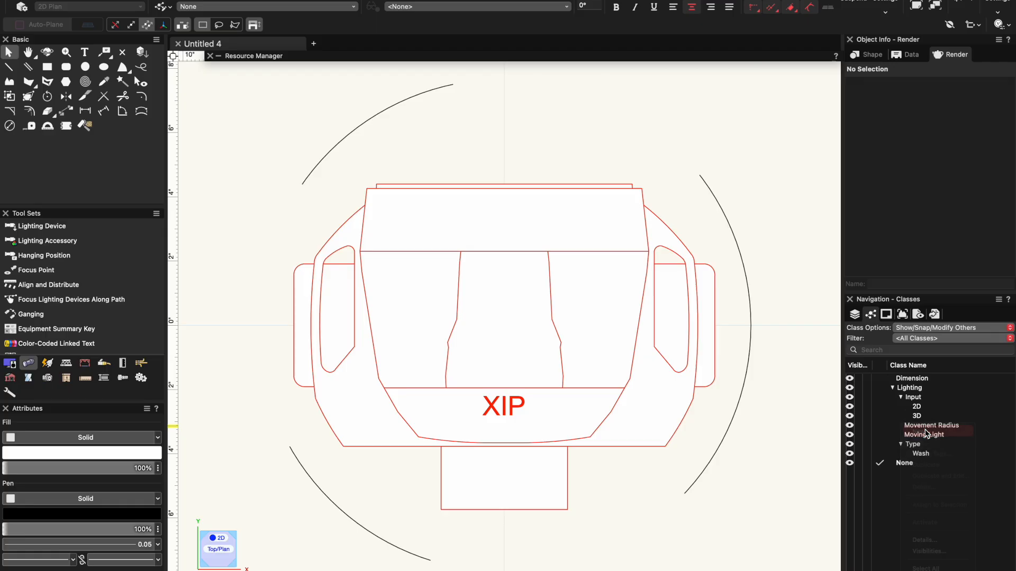
{"action": "type", "text": "Fixture Build-Wash"}
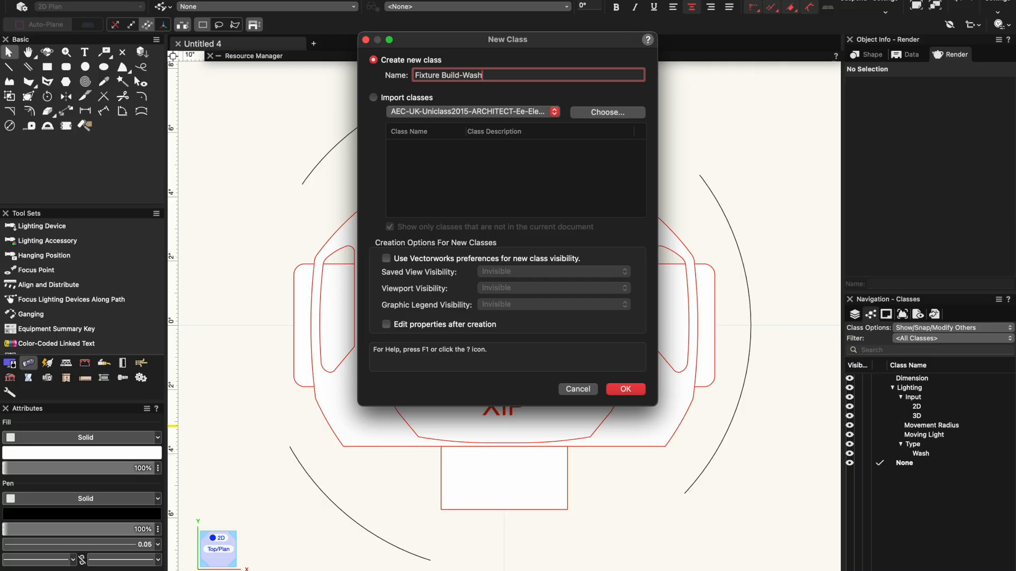
{"action": "key", "text": "shift+super+Left"}
{"action": "key", "text": "super+c"}
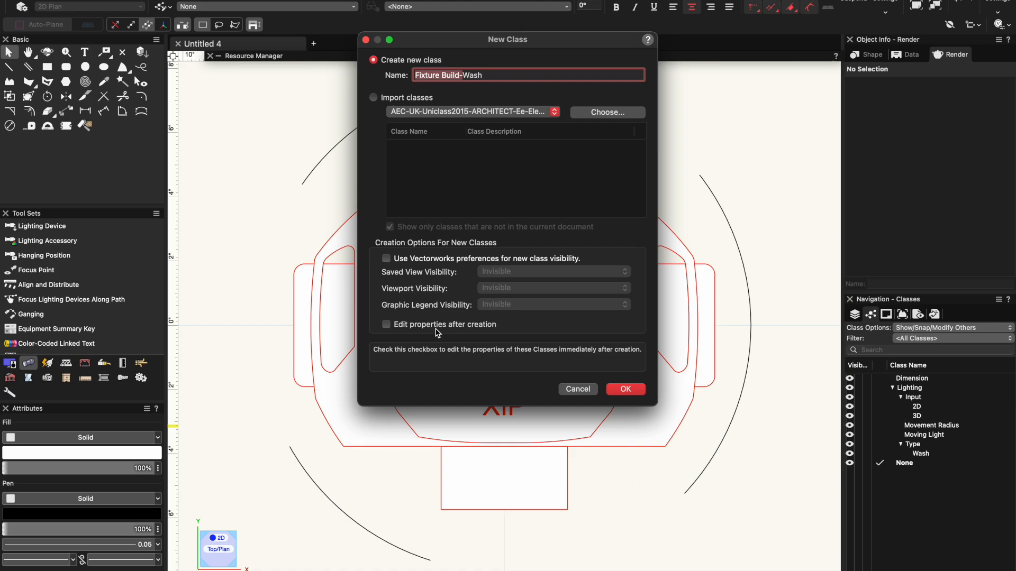
{"action": "left_click", "coordinate": [625, 389]}
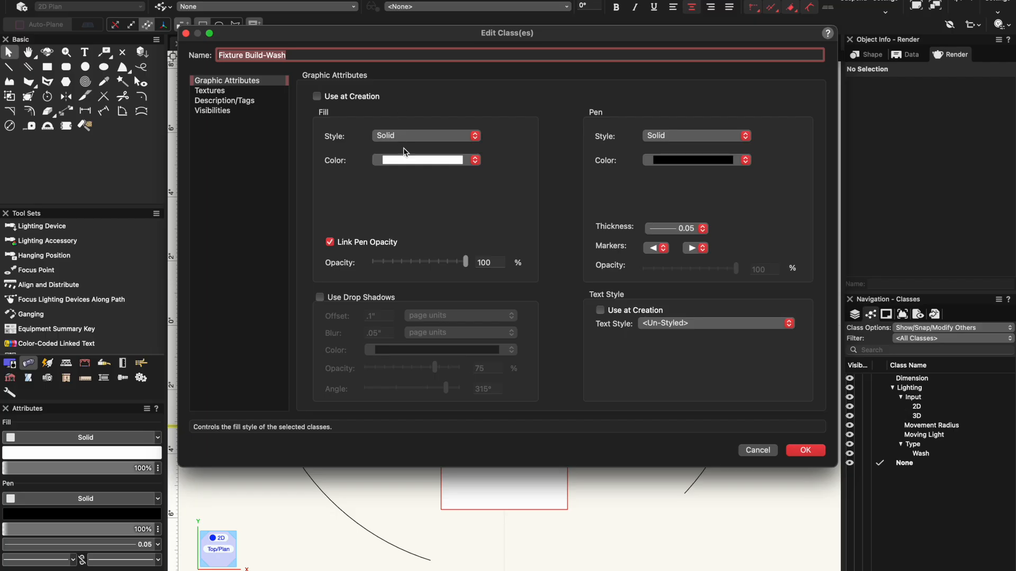
- Give the Fixture Build-Wash class an orange fill, an orange pen and a 0.35 line thickness
{"action": "left_click", "coordinate": [416, 160]}
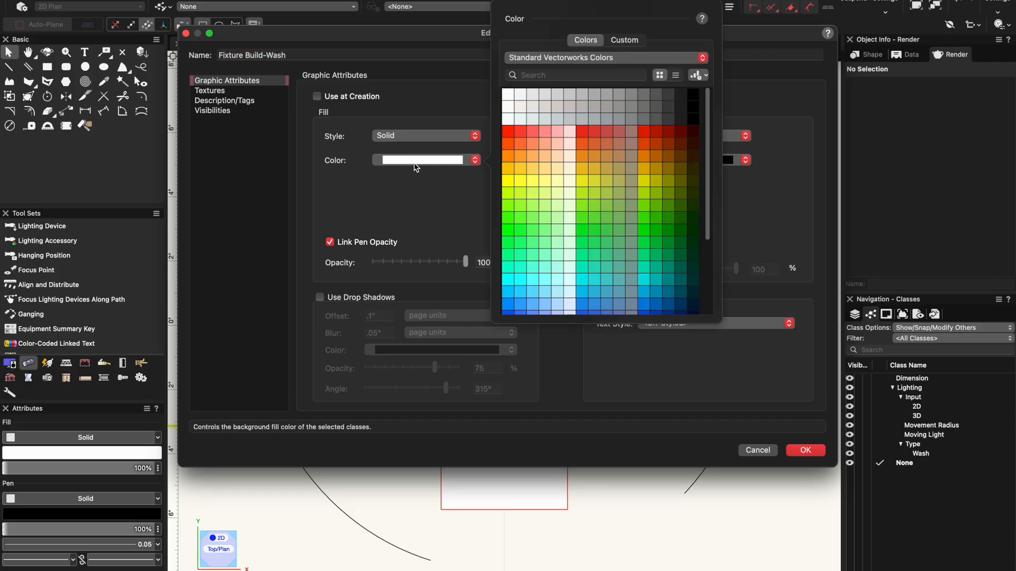
{"action": "left_click", "coordinate": [506, 156]}
{"action": "left_click", "coordinate": [673, 160]}
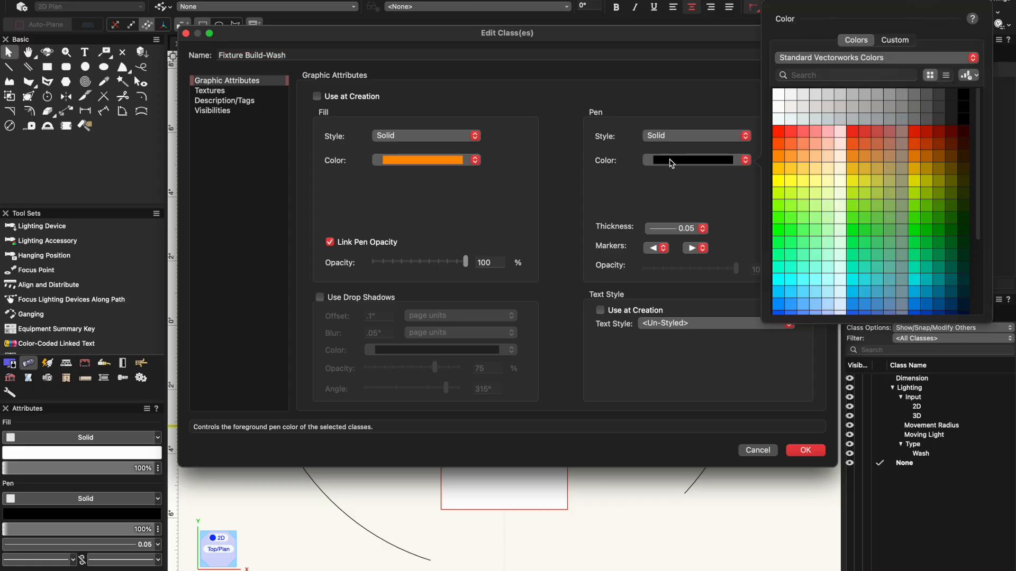
{"action": "left_click", "coordinate": [777, 164]}
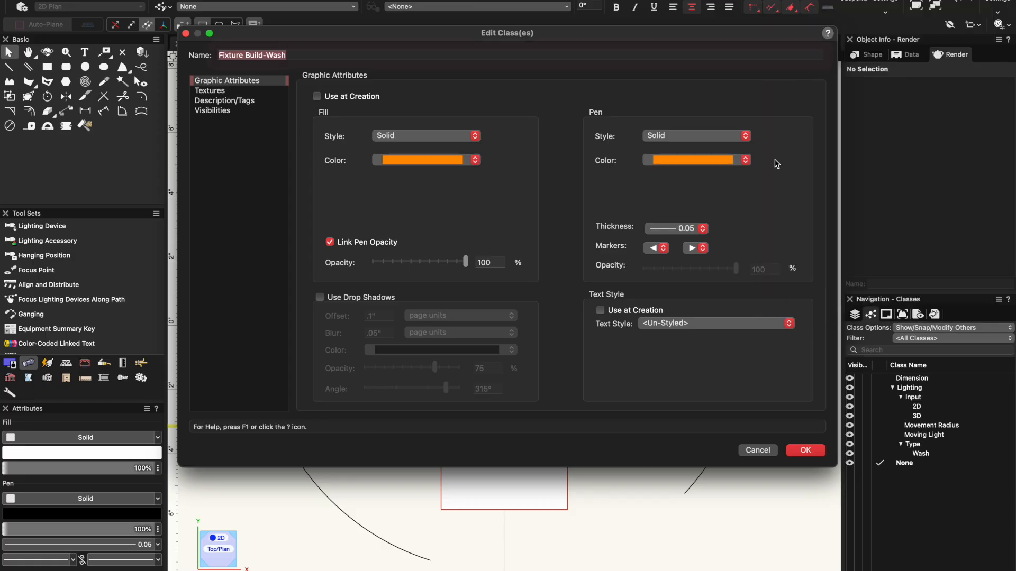
{"action": "left_click", "coordinate": [687, 227]}
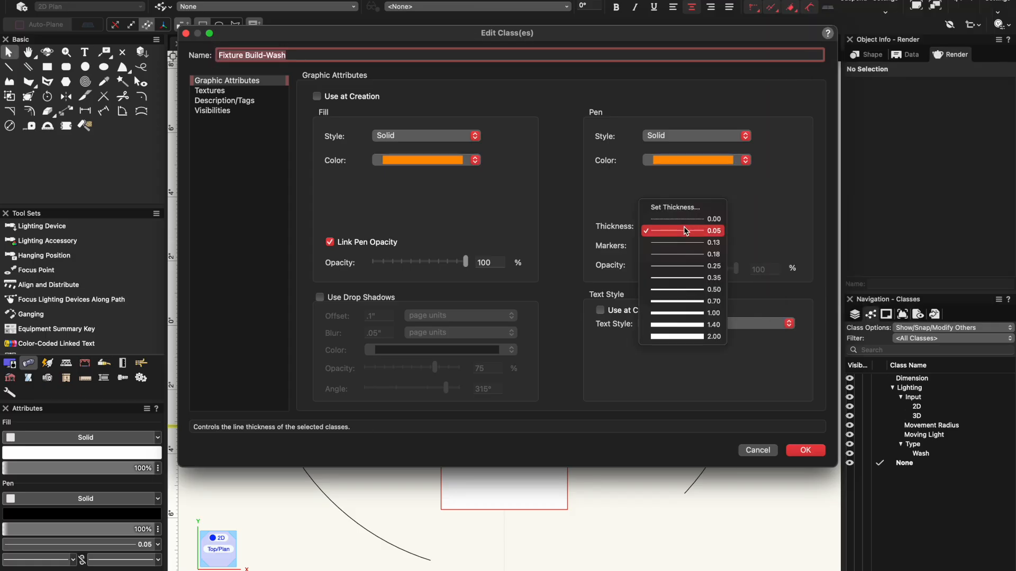
{"action": "left_click", "coordinate": [692, 280]}
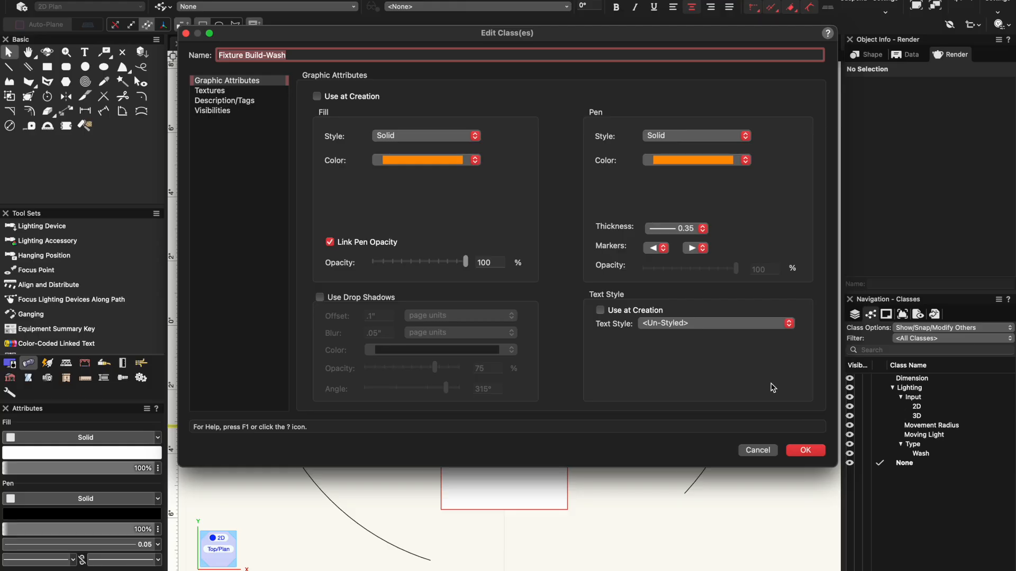
{"action": "left_click", "coordinate": [805, 450]}
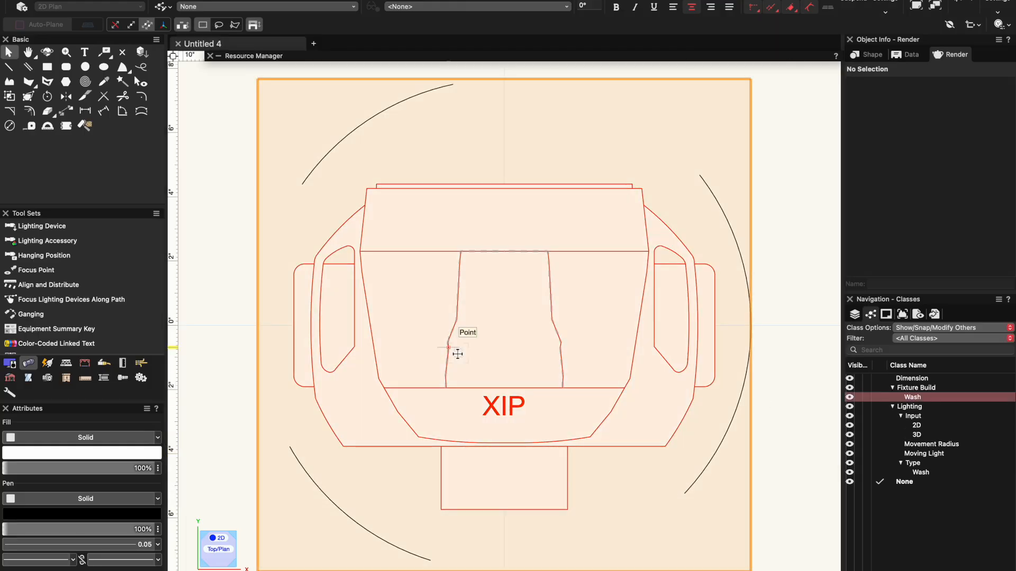
- Open the 2D components of the XIP fixture symbol for editing
{"action": "double_click", "coordinate": [458, 354]}
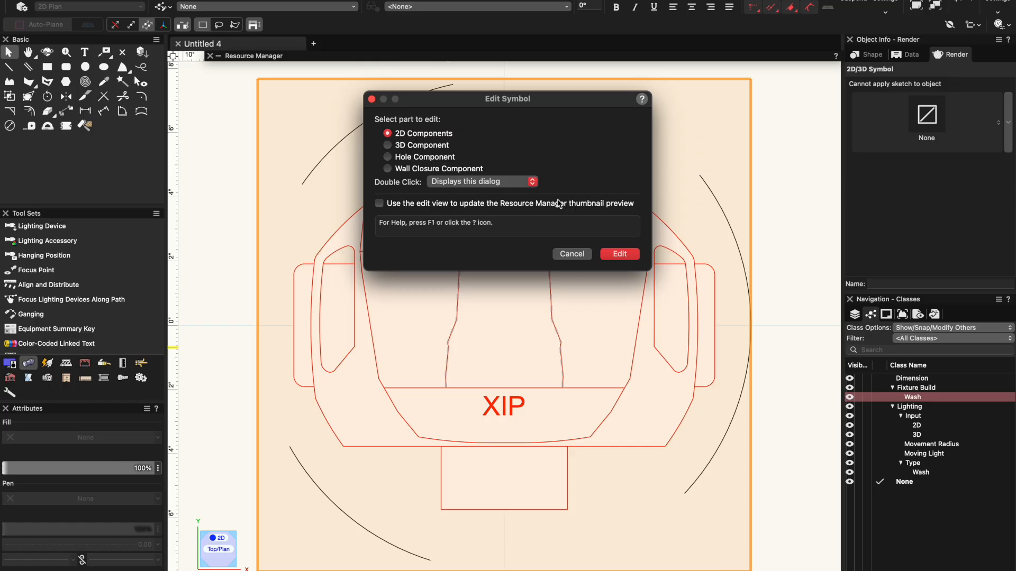
{"action": "left_click", "coordinate": [620, 254]}
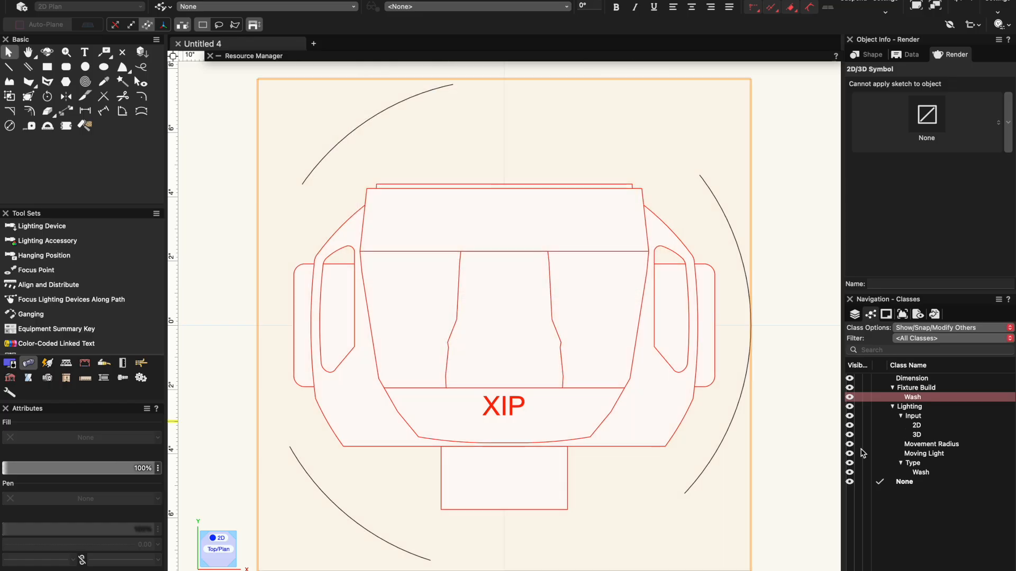
- Create a new class named Fixture Build-Base with property editing after creation
{"action": "right_click", "coordinate": [887, 523]}
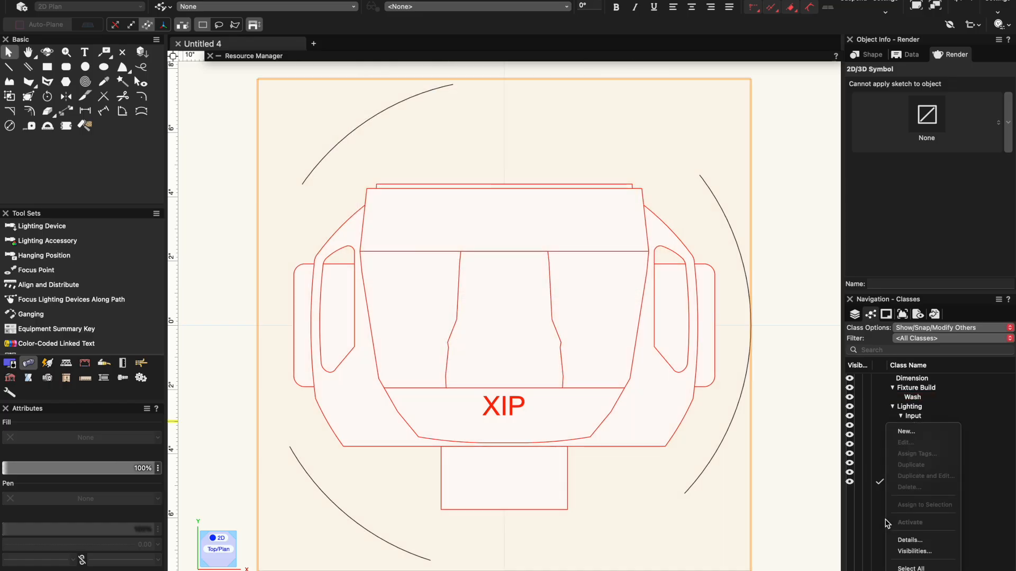
{"action": "left_click", "coordinate": [905, 431]}
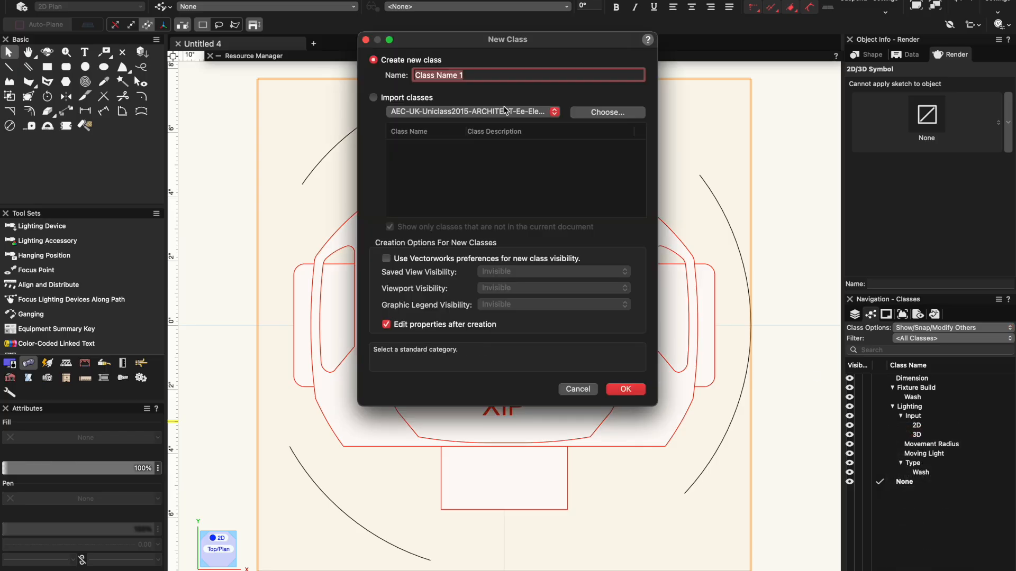
{"action": "type", "text": "Fixture Build-Base"}
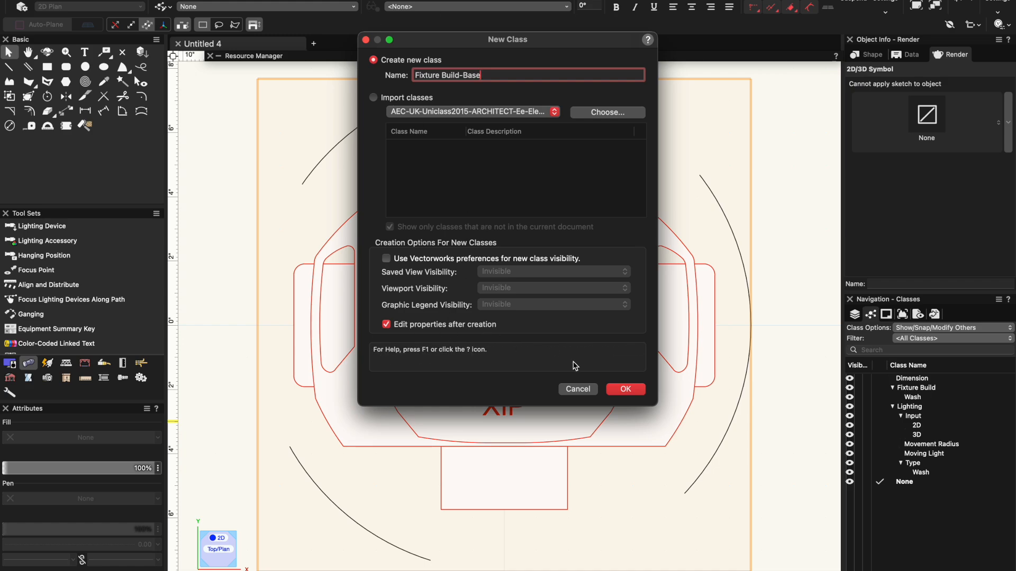
{"action": "left_click", "coordinate": [622, 389]}
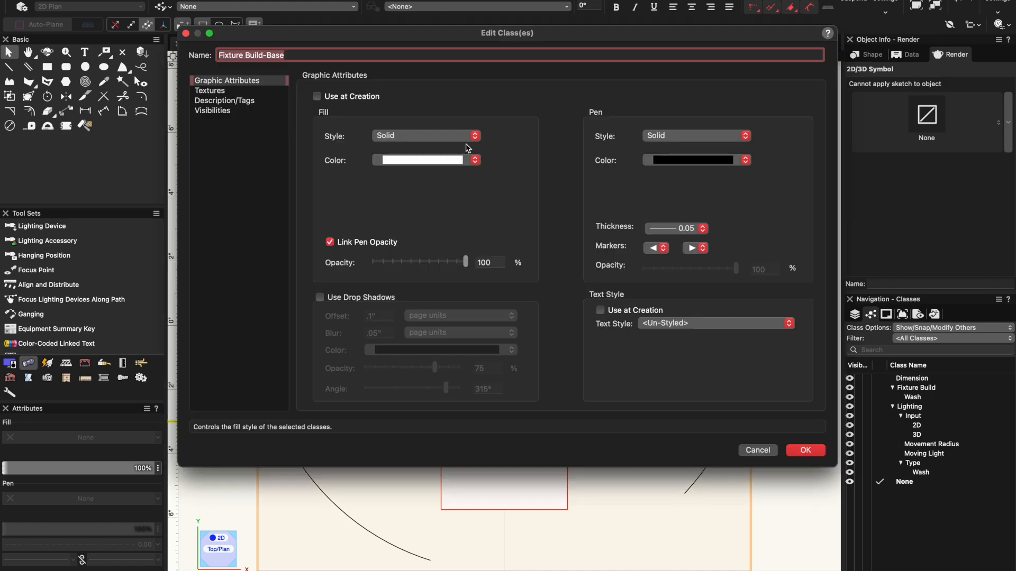
- Give the Fixture Build-Base class a gray fill, a black pen and a 0.35 line thickness
{"action": "left_click", "coordinate": [437, 167]}
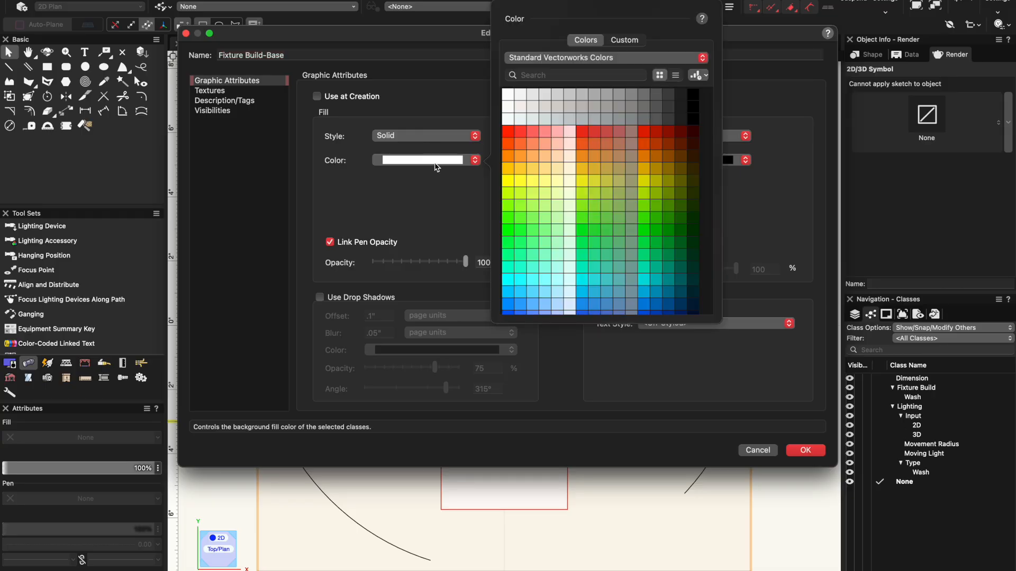
{"action": "left_click", "coordinate": [630, 96]}
{"action": "left_click", "coordinate": [688, 161]}
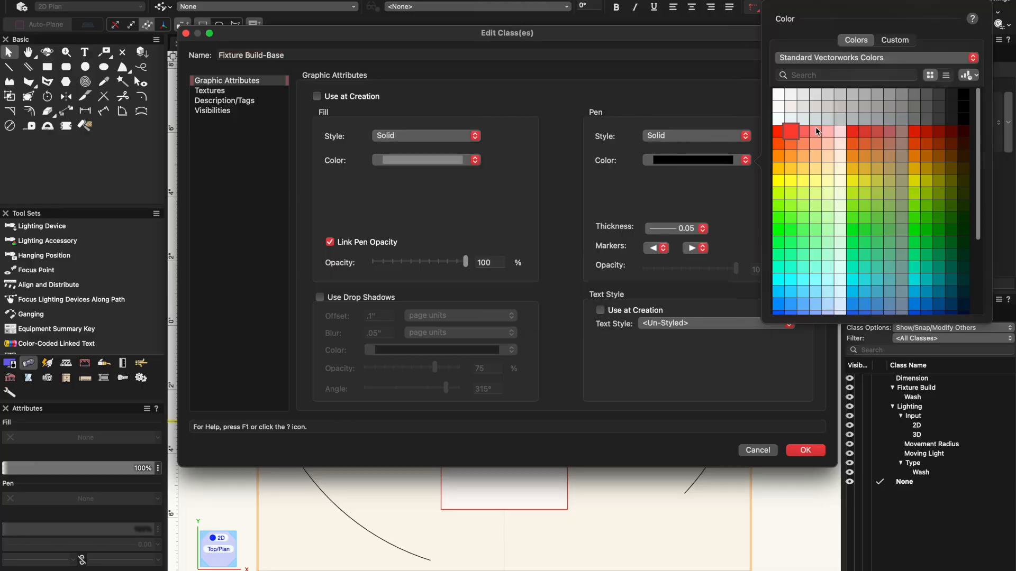
{"action": "left_click", "coordinate": [964, 100]}
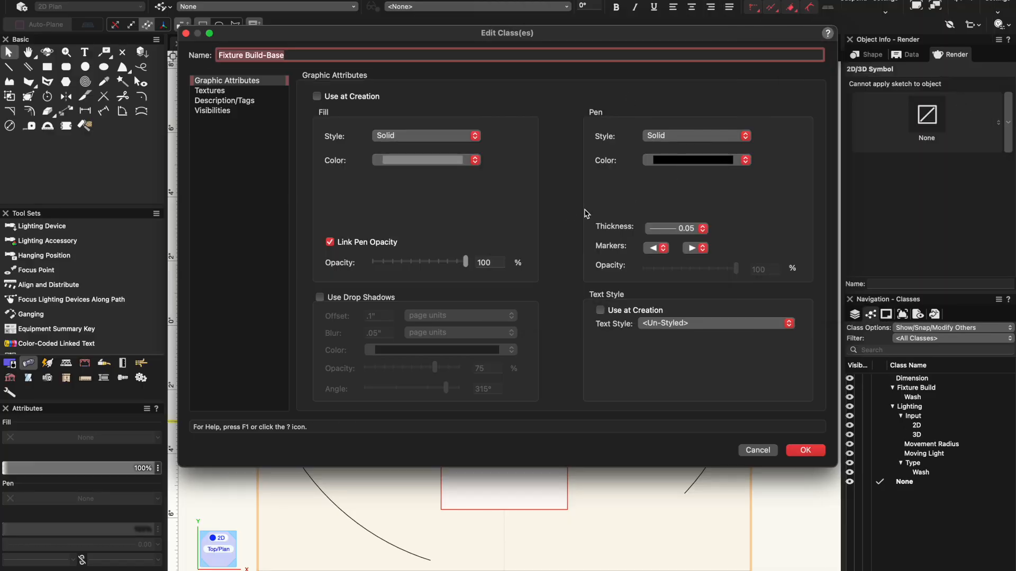
{"action": "left_click", "coordinate": [674, 228]}
{"action": "left_click", "coordinate": [550, 206]}
{"action": "left_click", "coordinate": [793, 449]}
- Edit the Fixture Build-Wash class so that its graphic attributes are used at creation
{"action": "left_click", "coordinate": [915, 407]}
{"action": "right_click", "coordinate": [917, 409]}
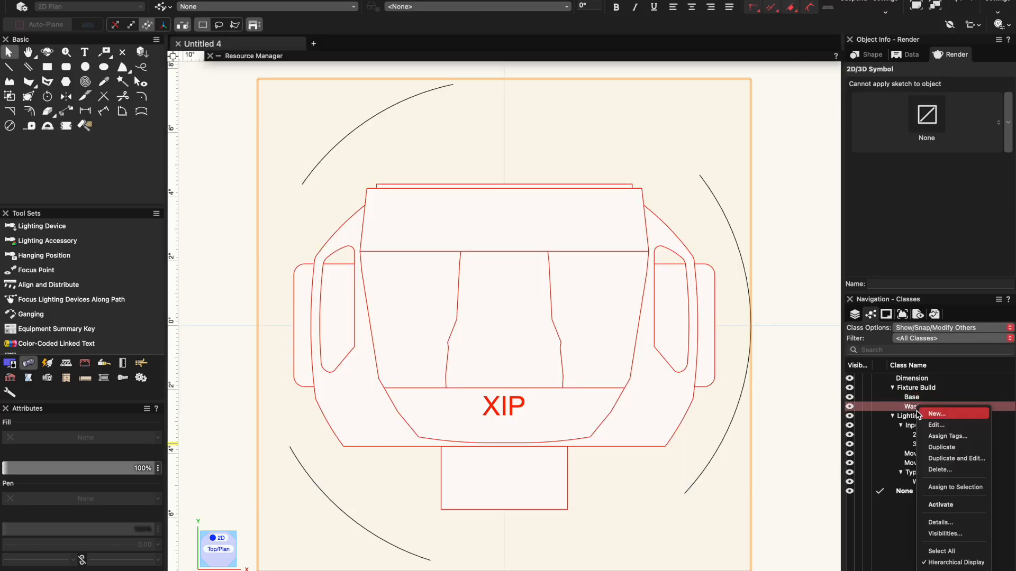
{"action": "left_click", "coordinate": [937, 425]}
{"action": "left_click", "coordinate": [336, 100]}
{"action": "left_click", "coordinate": [807, 450]}
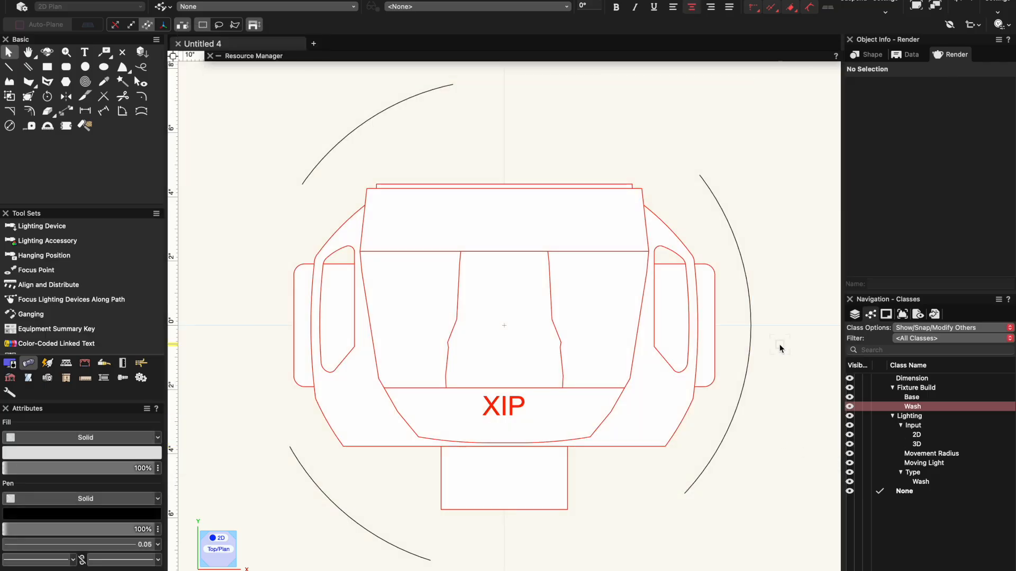
- Open the symbol's 2D components and assign the fixture's body shapes, without the XIP text, to the Fixture Build-Wash class
{"action": "double_click", "coordinate": [562, 307]}
{"action": "left_click", "coordinate": [614, 254]}
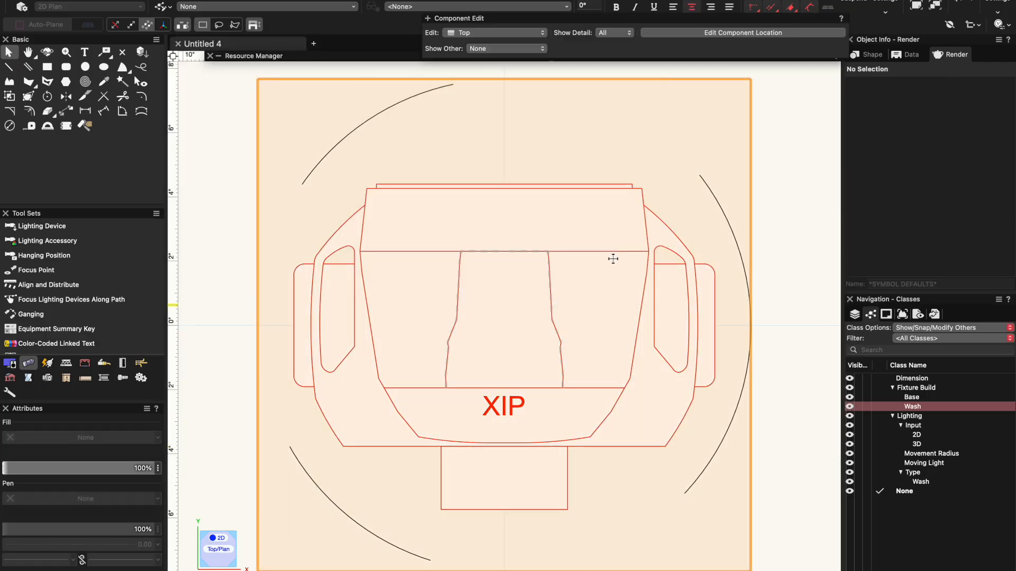
{"action": "mouse_move", "coordinate": [223, 153]}
{"action": "left_mouse_down"}
{"action": "mouse_move", "coordinate": [386, 227]}
{"action": "mouse_move", "coordinate": [709, 422]}
{"action": "mouse_move", "coordinate": [773, 500]}
{"action": "left_mouse_up"}
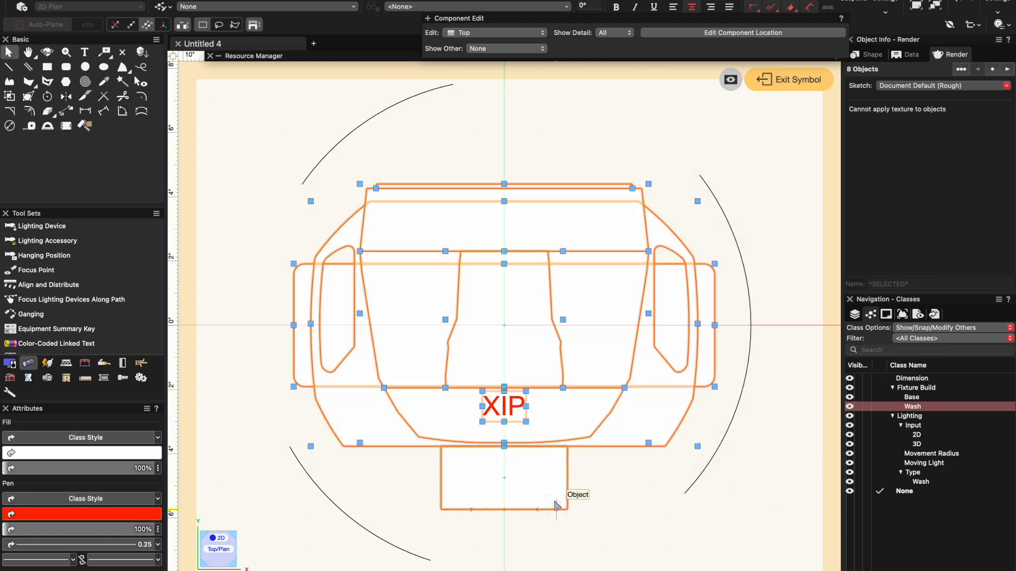
{"action": "left_click", "coordinate": [517, 407], "text": "shift"}
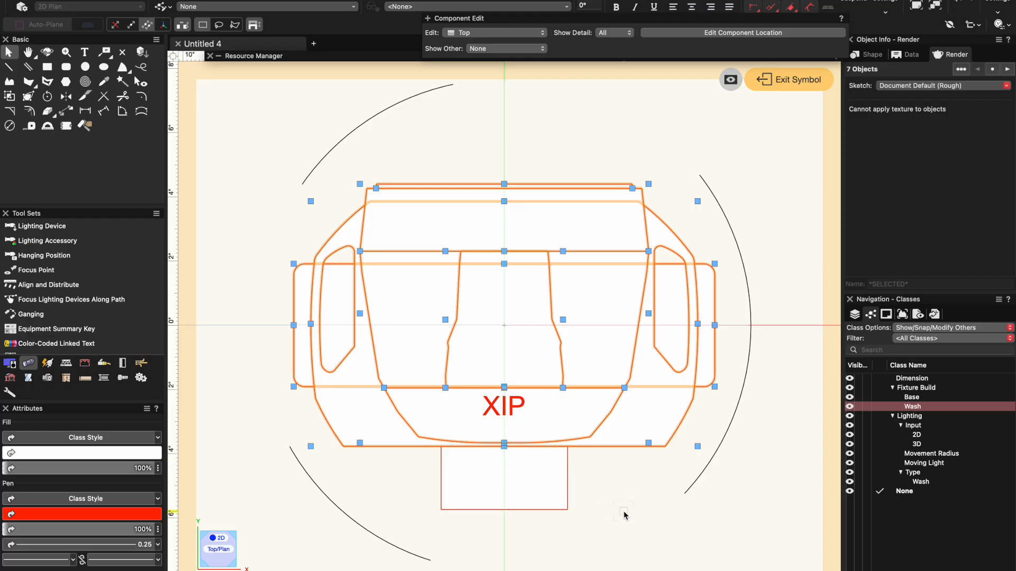
{"action": "left_click", "coordinate": [873, 55]}
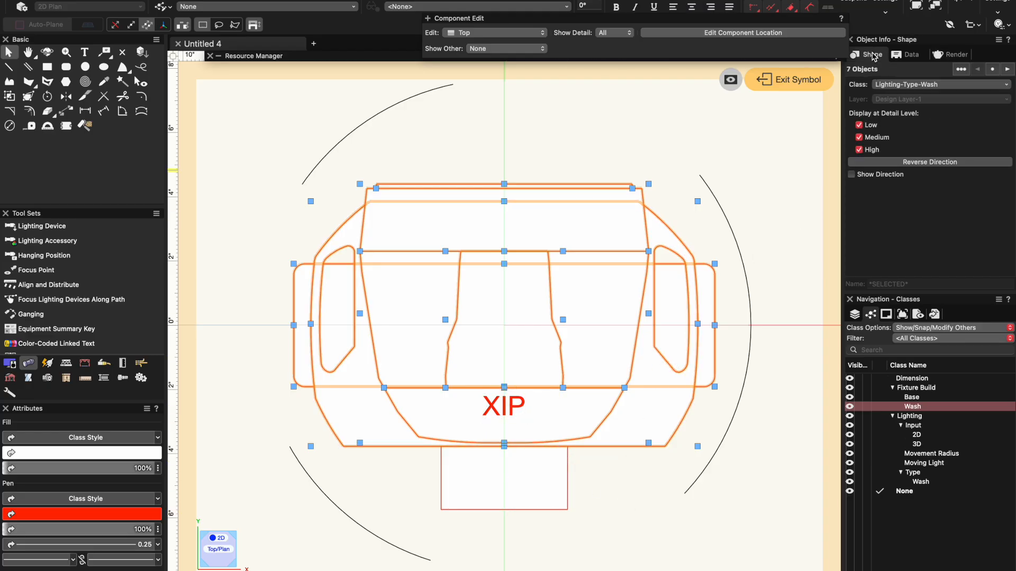
{"action": "left_click", "coordinate": [893, 87]}
{"action": "left_click", "coordinate": [878, 148]}
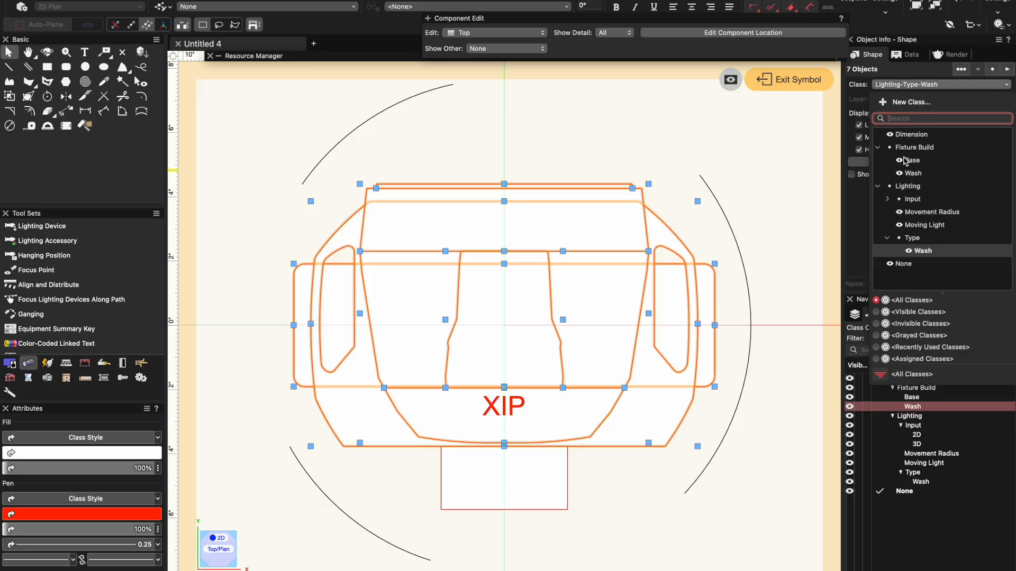
{"action": "left_click", "coordinate": [911, 174]}
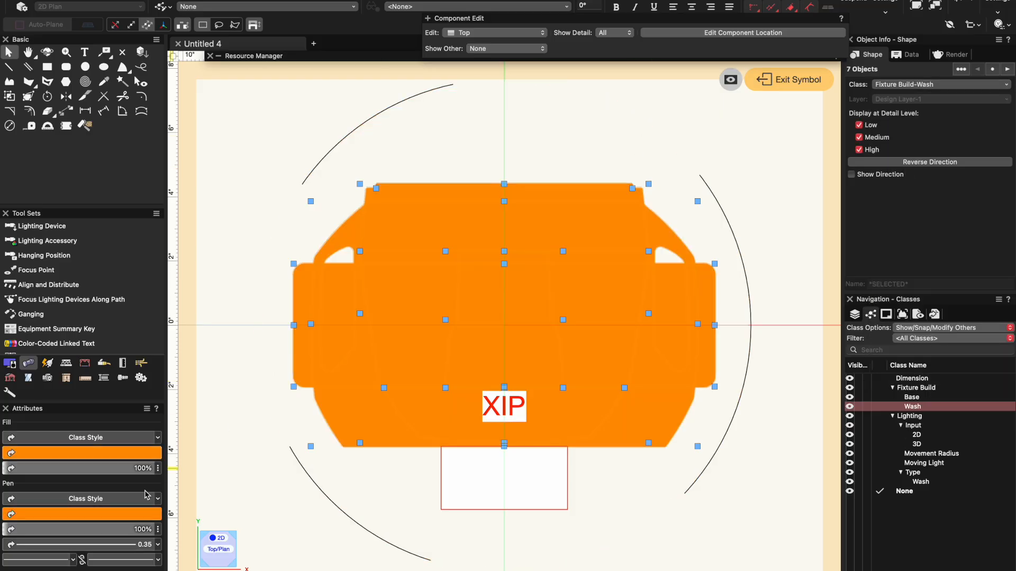
- Set the pen color of the selected fixture shapes to black and deselect them
{"action": "left_click", "coordinate": [127, 514]}
{"action": "left_click", "coordinate": [379, 395]}
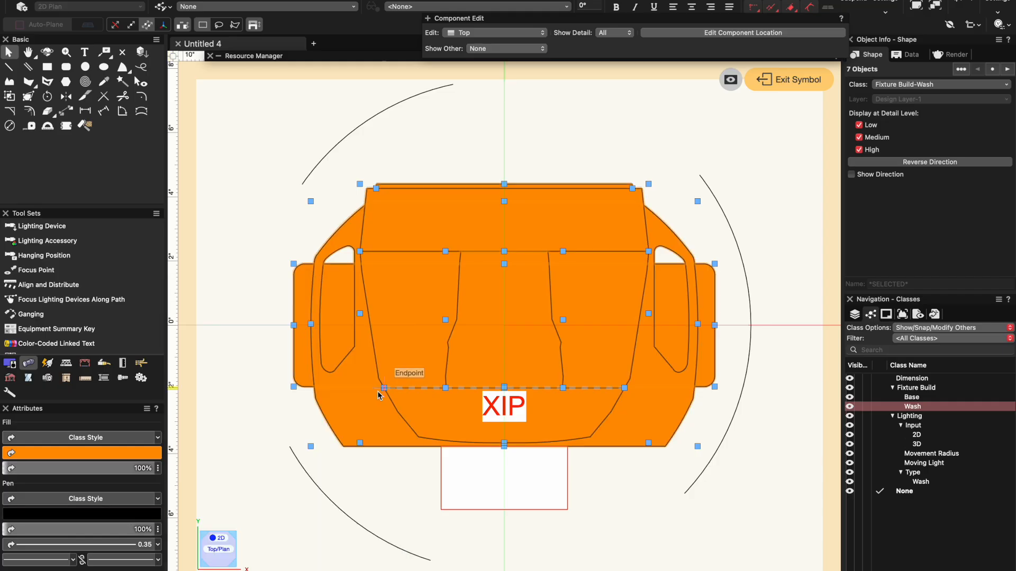
{"action": "left_click", "coordinate": [403, 503]}
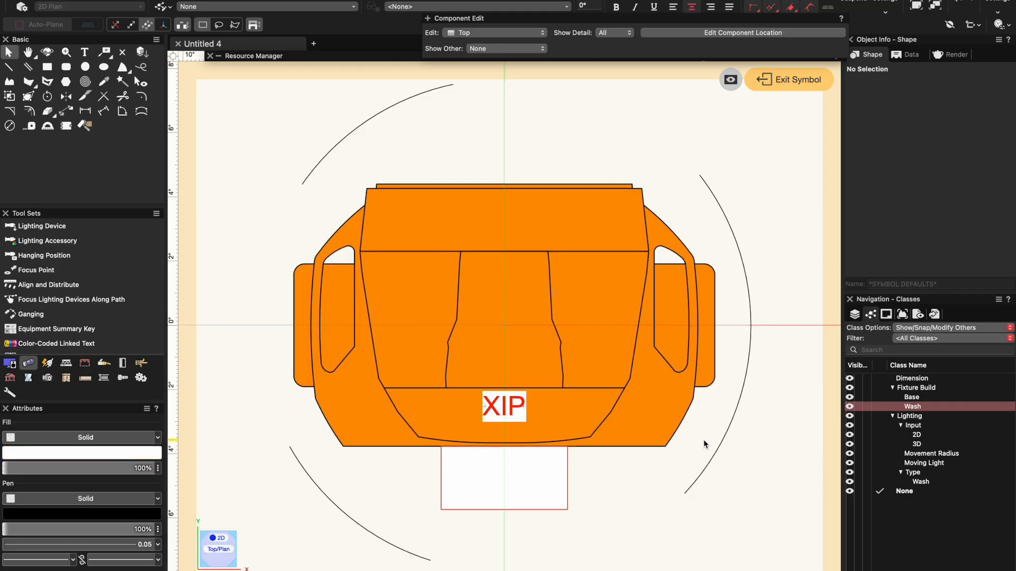
- Assign the yoke polyline and the rounded base polyline behind it to the Fixture Build-Base class
{"action": "left_click", "coordinate": [694, 409]}
{"action": "left_click", "coordinate": [714, 370], "text": "shift"}
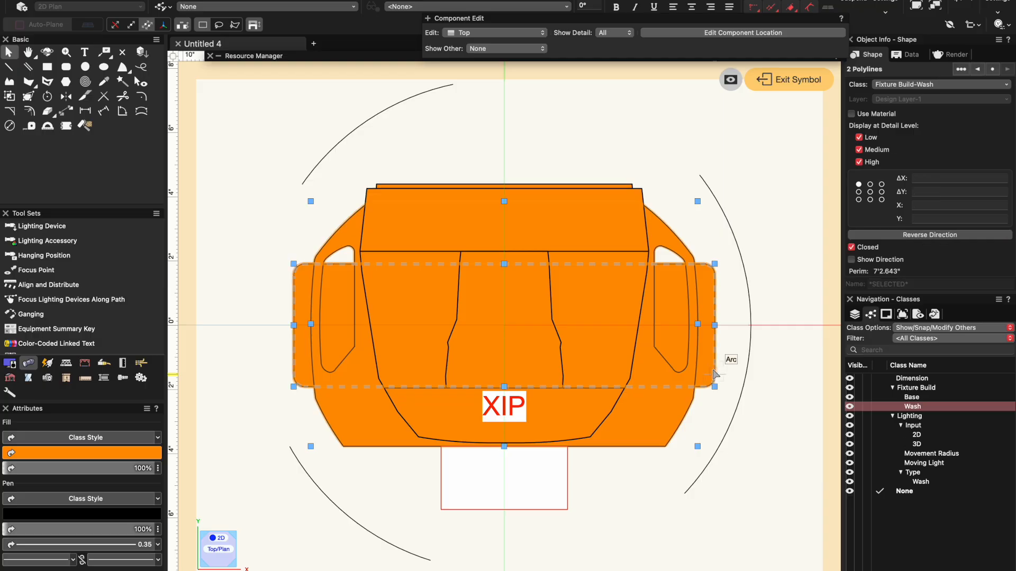
{"action": "left_click", "coordinate": [932, 84]}
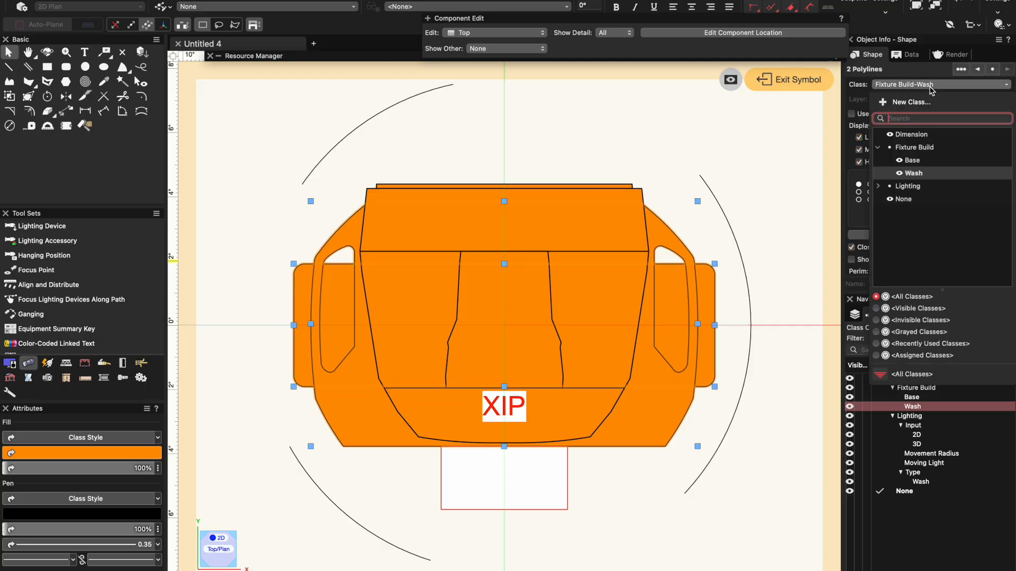
{"action": "left_click", "coordinate": [910, 161]}
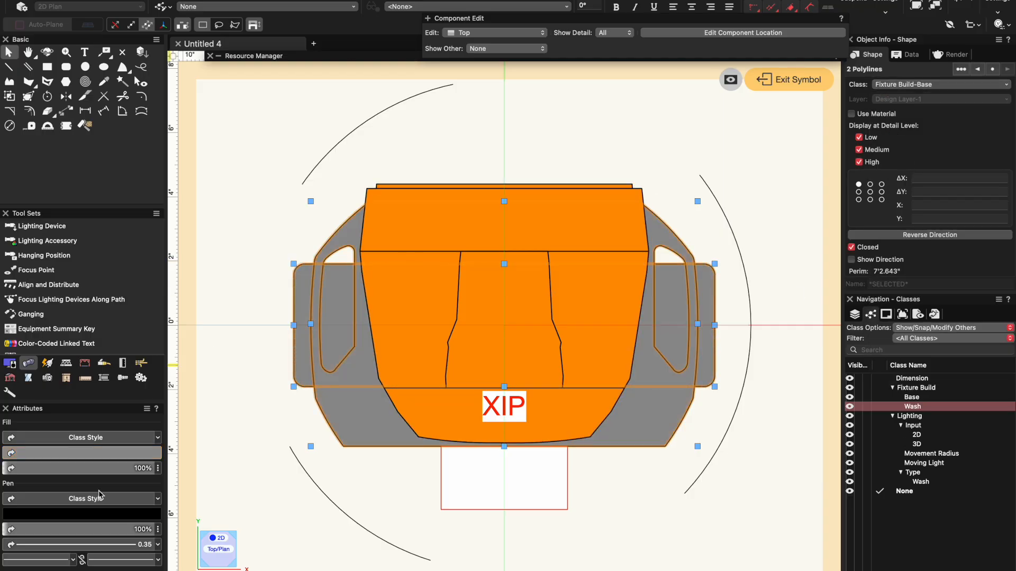
{"action": "left_click", "coordinate": [225, 240]}
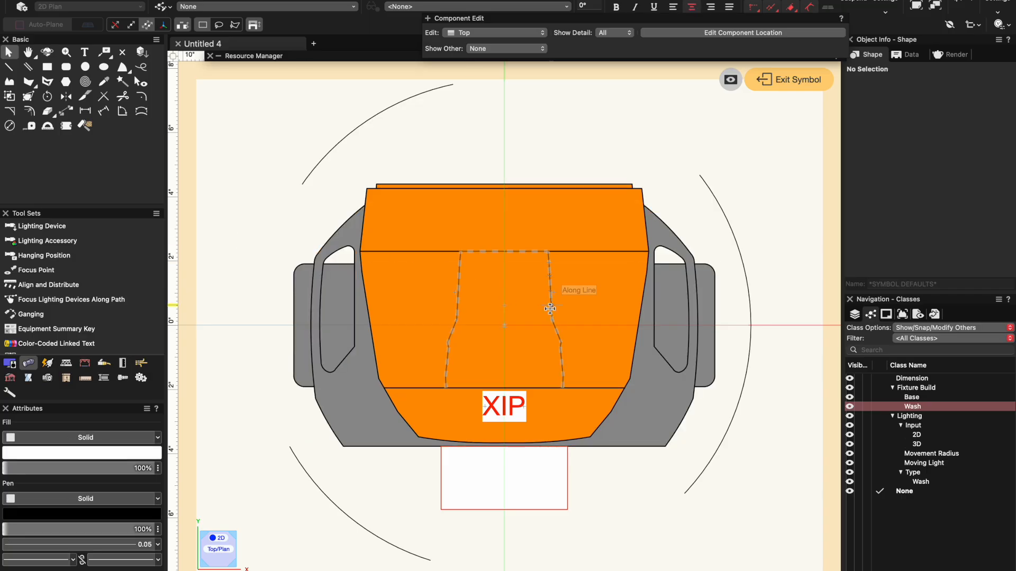
- Select the XIP text and create a class named Fixture Build-Name with property editing after creation
{"action": "scroll", "coordinate": [551, 309], "scroll_direction": "down", "scroll_amount": 2}
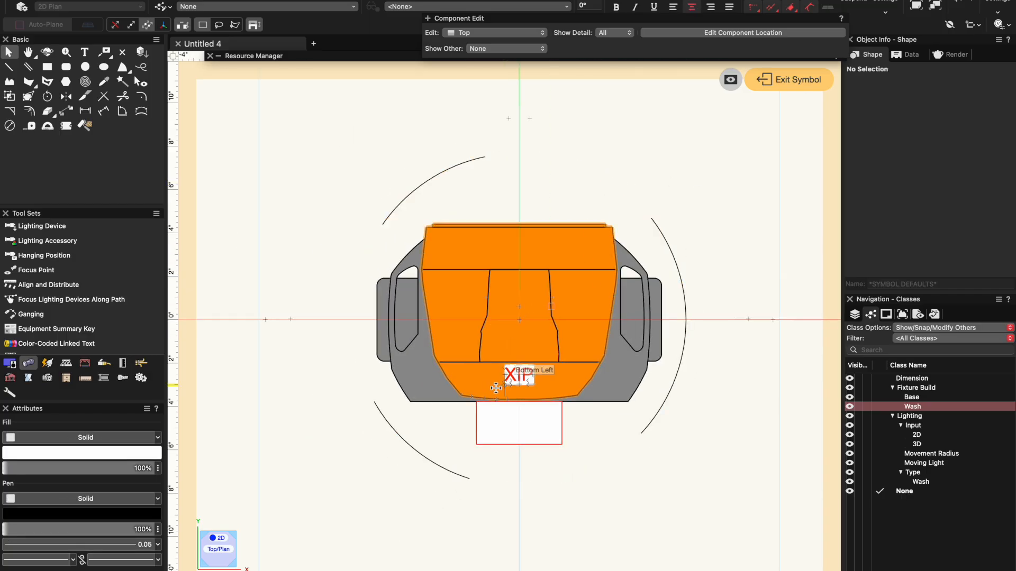
{"action": "left_click", "coordinate": [520, 377]}
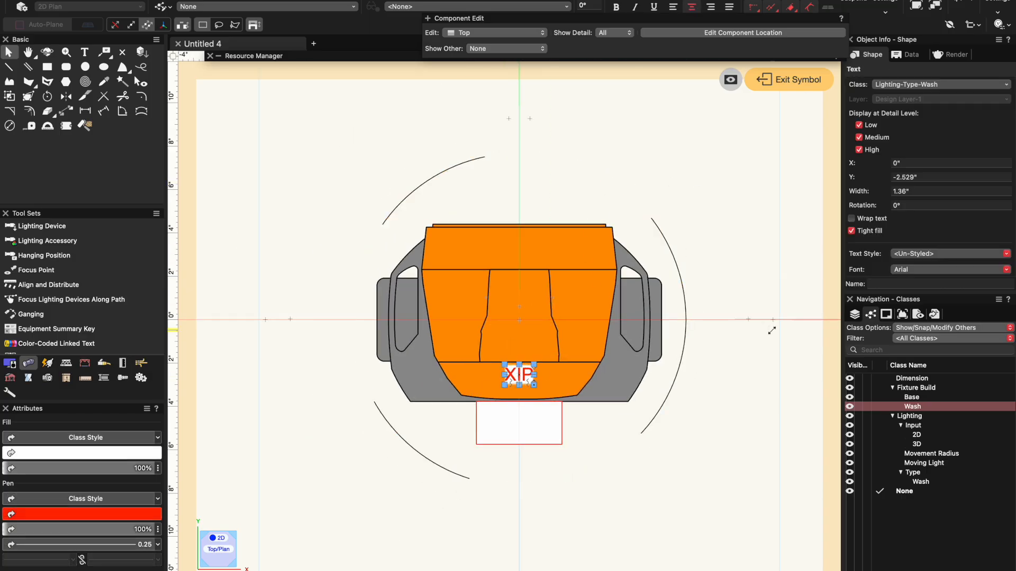
{"action": "left_click", "coordinate": [909, 416]}
{"action": "right_click", "coordinate": [910, 416]}
{"action": "left_click", "coordinate": [923, 418]}
{"action": "type", "text": "Fixture Build-"}
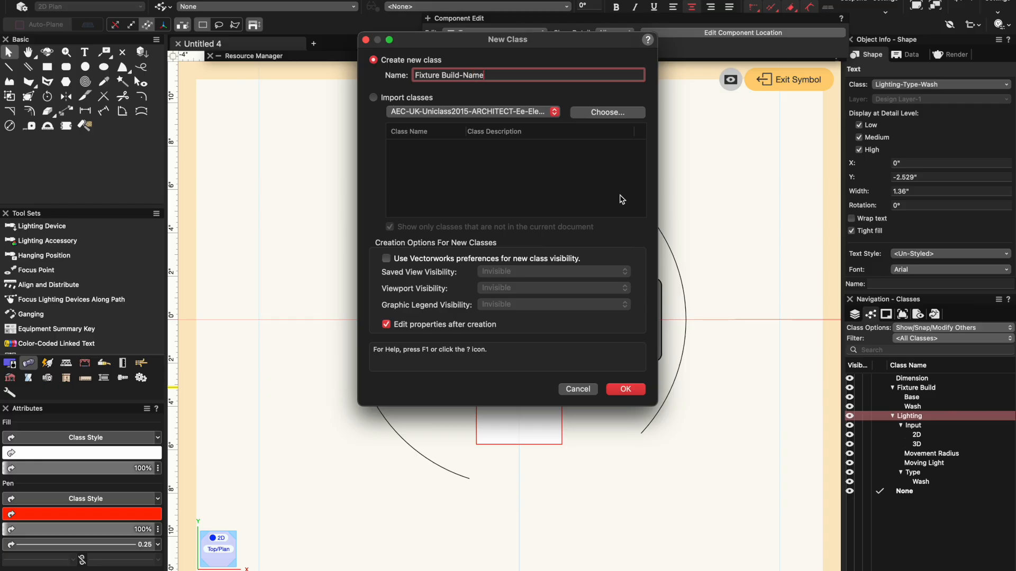
{"action": "left_click", "coordinate": [625, 388]}
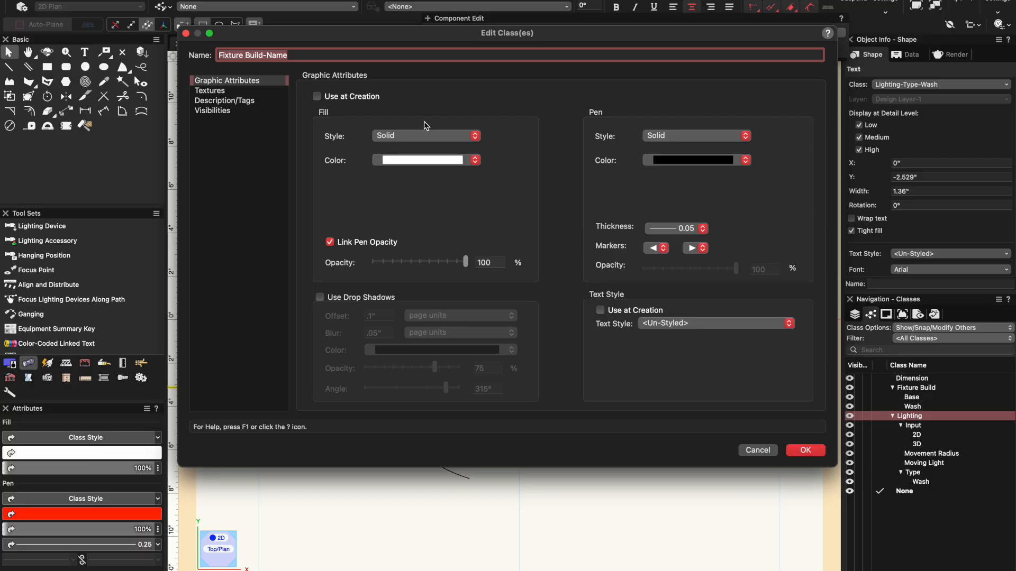
- Set the Fixture Build-Name class's fill style to None and have its graphic attributes used at creation
{"action": "left_click", "coordinate": [423, 138]}
{"action": "left_click", "coordinate": [422, 121]}
{"action": "left_click", "coordinate": [317, 96]}
{"action": "left_click", "coordinate": [808, 450]}
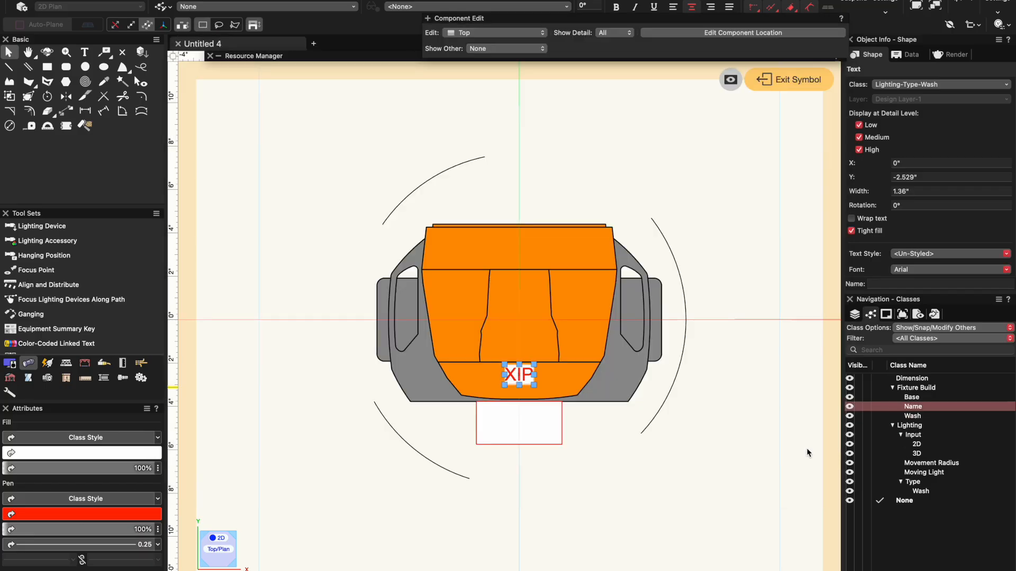
- Assign the XIP text to the Fixture Build-Name class, filtering the available classes by "nam"
{"action": "left_click", "coordinate": [912, 86]}
{"action": "type", "text": "nam"}
{"action": "left_click", "coordinate": [914, 147]}
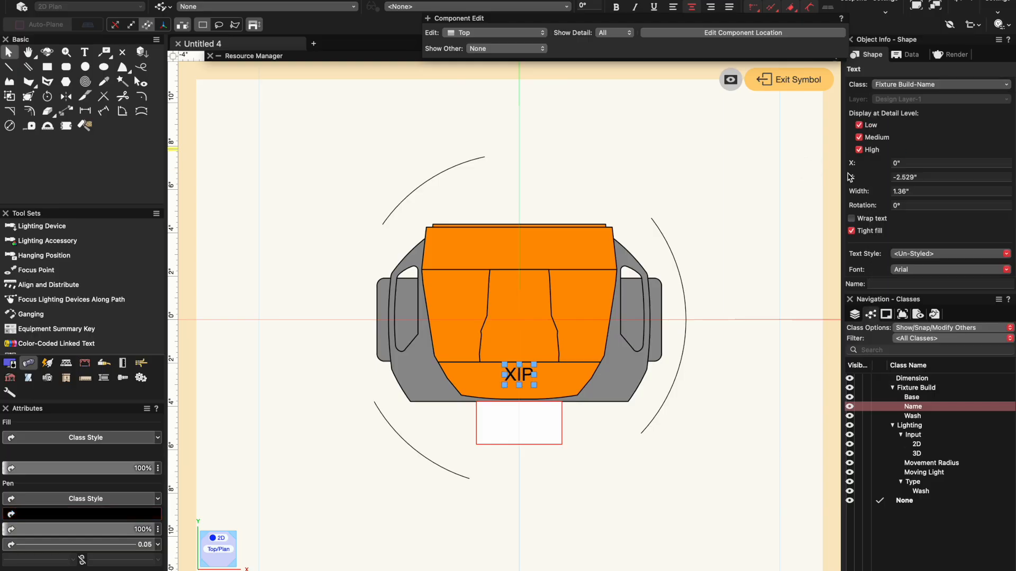
- Change the XIP text's font to Cochin and enlarge the text with a custom font size
{"action": "left_click", "coordinate": [670, 0]}
{"action": "left_click", "coordinate": [667, 8]}
{"action": "left_click", "coordinate": [714, 0]}
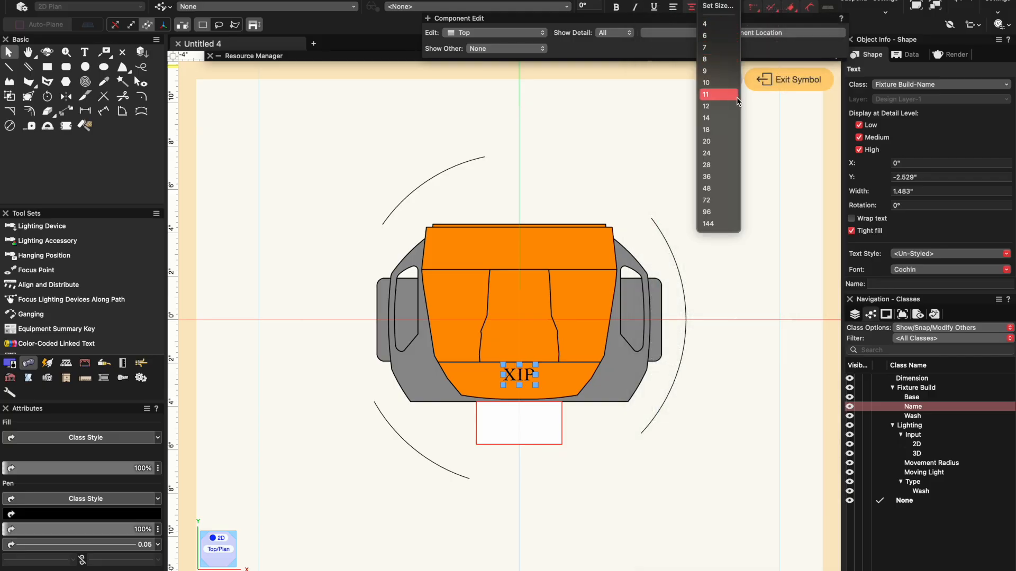
{"action": "left_click", "coordinate": [718, 6]}
{"action": "key", "text": "Return"}
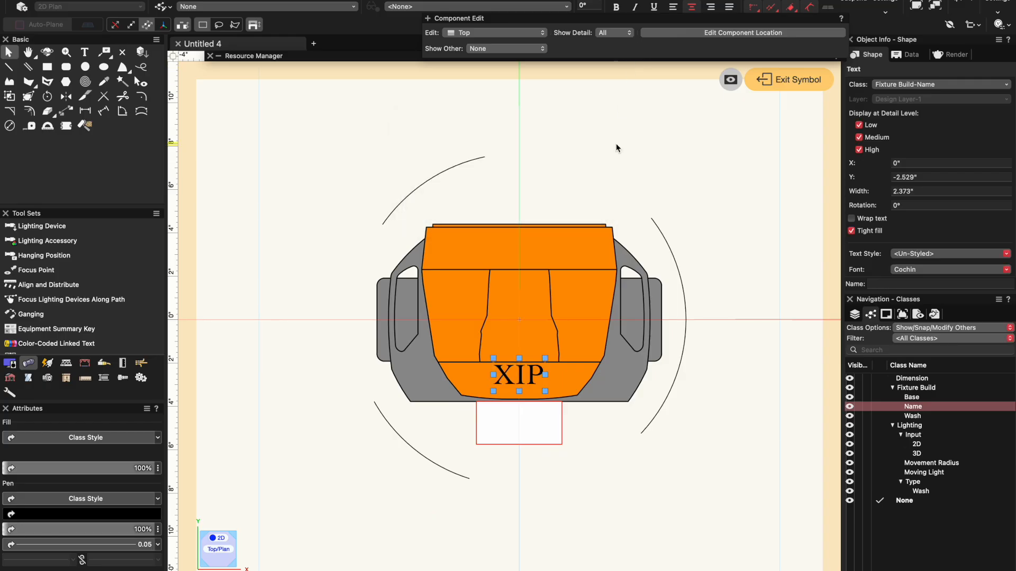
{"action": "left_click", "coordinate": [724, 186]}
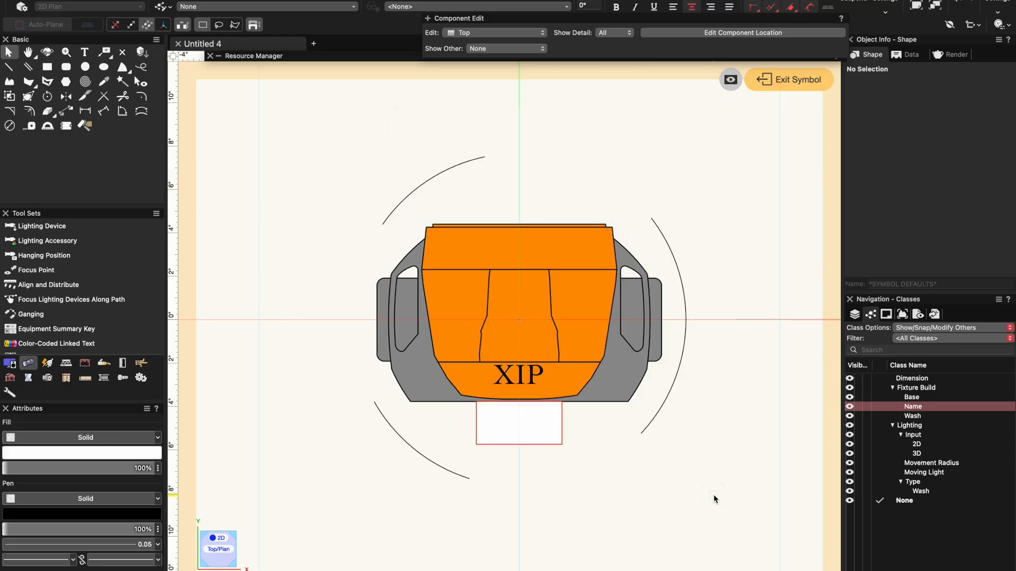
- Leave the symbol's 2D editing and open its 3D components for editing in an isometric view
{"action": "left_click", "coordinate": [782, 80]}
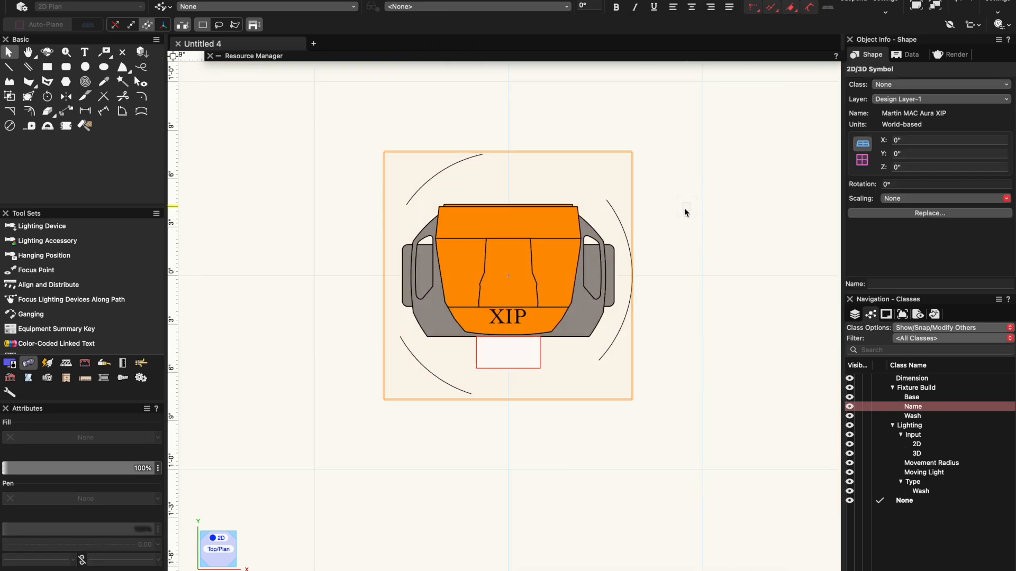
{"action": "double_click", "coordinate": [541, 270]}
{"action": "left_click", "coordinate": [620, 254]}
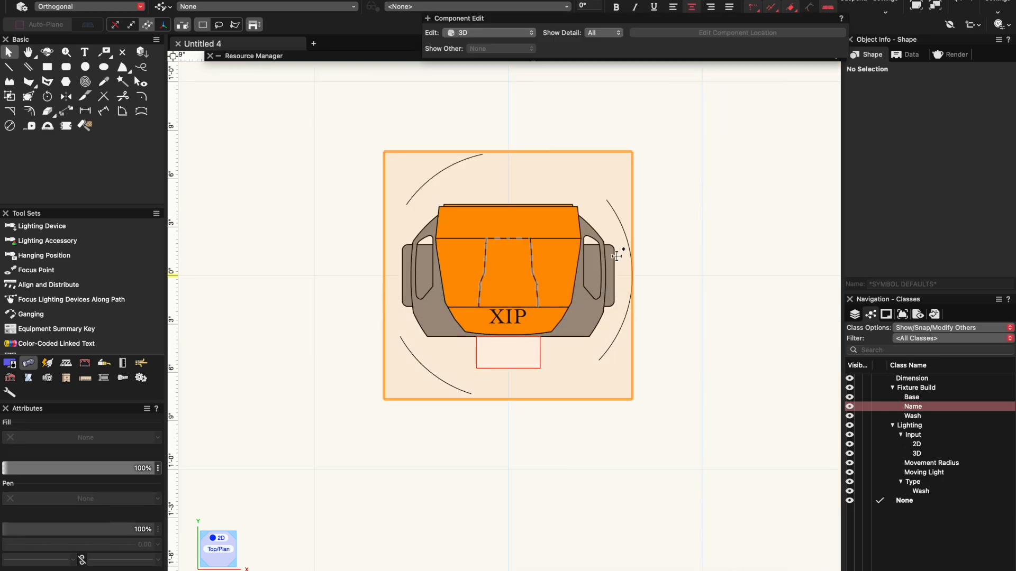
{"action": "left_click", "coordinate": [212, 559]}
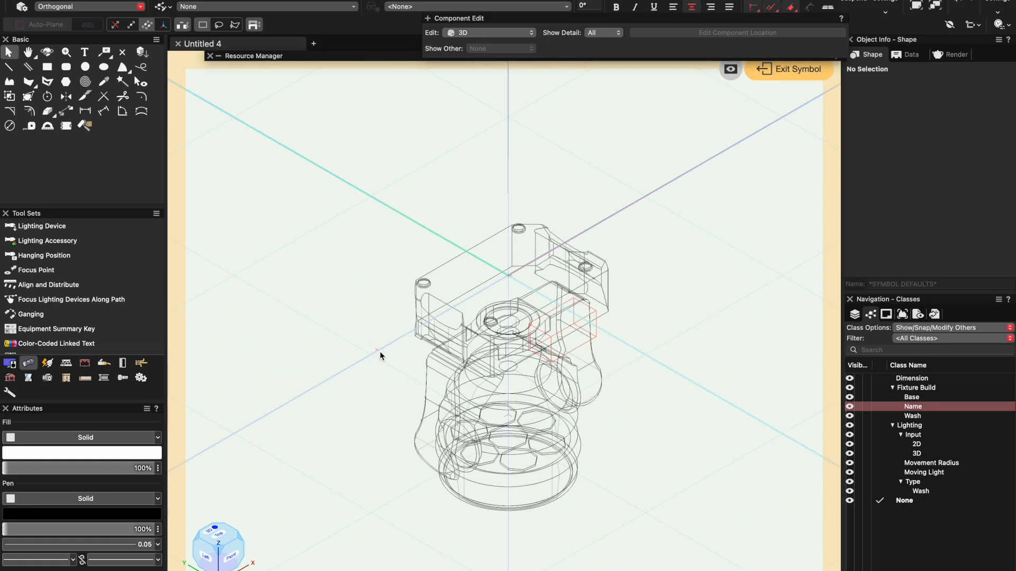
- Assign all of the symbol's 3D objects to the Fixture Build-Wash class, filtering the available classes by "was"
{"action": "key", "text": "super+a"}
{"action": "left_click", "coordinate": [908, 86]}
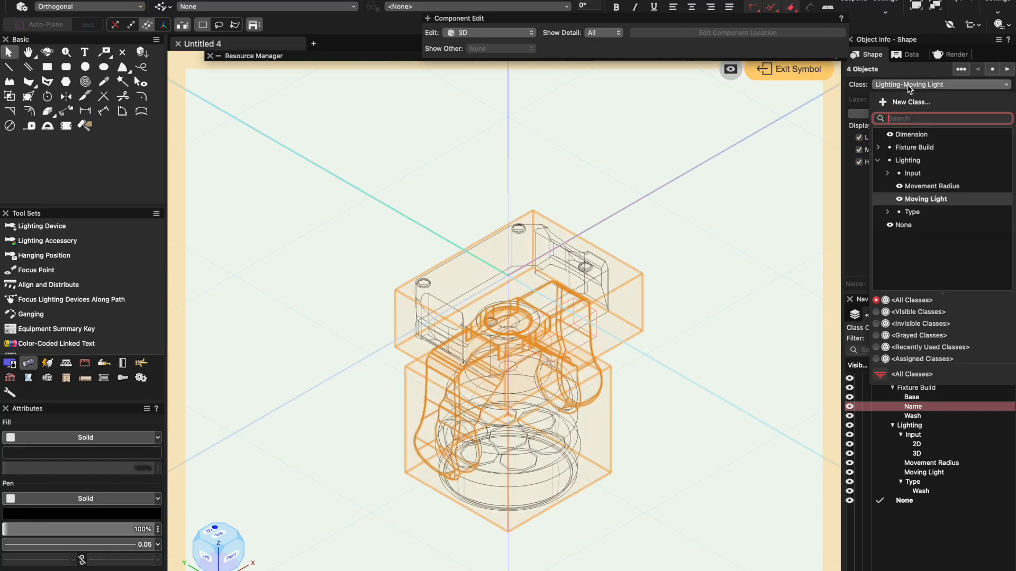
{"action": "type", "text": "was"}
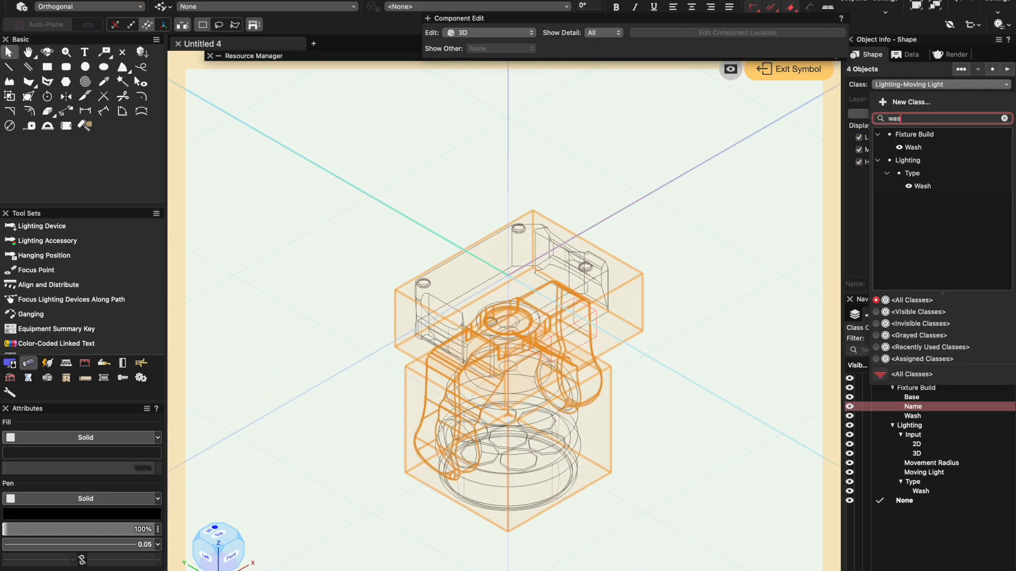
{"action": "left_click", "coordinate": [902, 147]}
{"action": "left_click", "coordinate": [618, 204]}
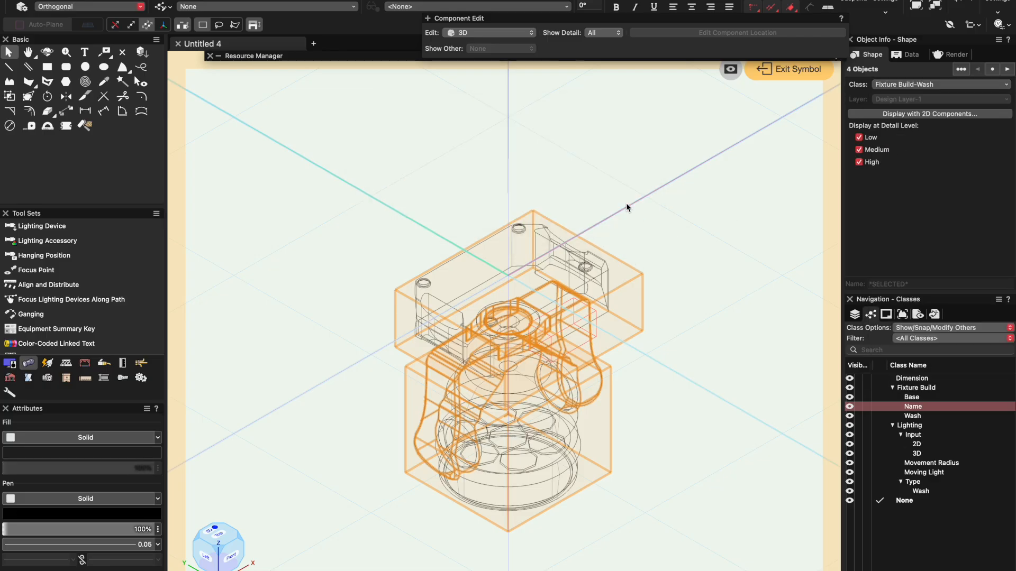
{"action": "left_click", "coordinate": [706, 315]}
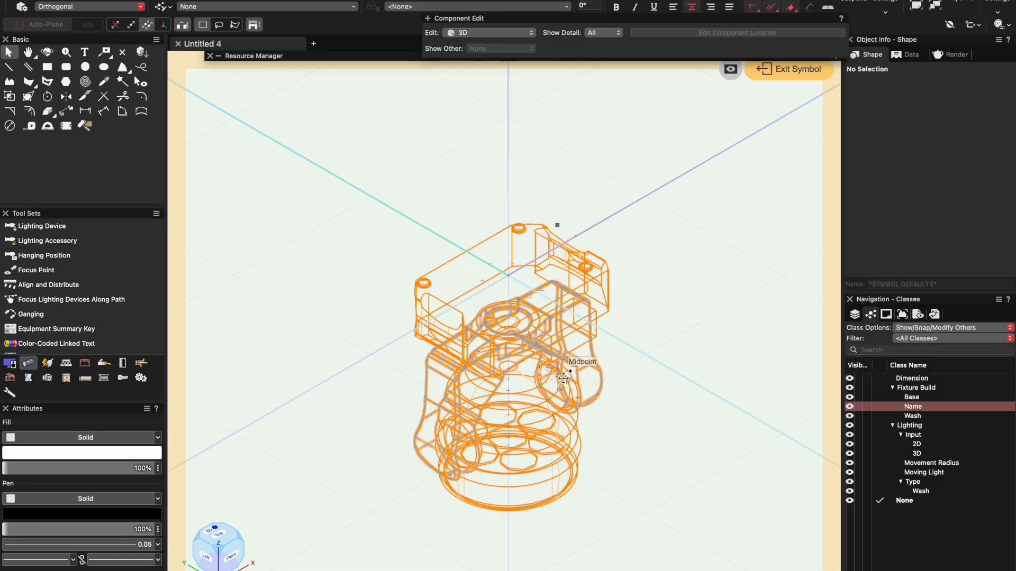
- Inside the base group, assign the small input box to the Lighting-Input-3D class, then leave the group
{"action": "double_click", "coordinate": [529, 333]}
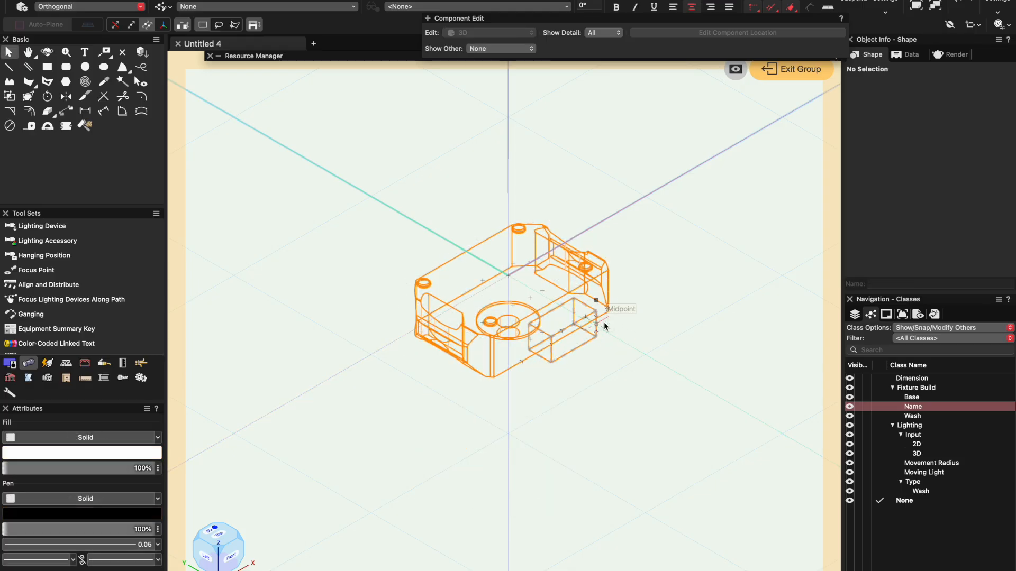
{"action": "left_click", "coordinate": [607, 325]}
{"action": "left_click", "coordinate": [902, 86]}
{"action": "type", "text": "3d"}
{"action": "left_click", "coordinate": [905, 158]}
{"action": "left_click", "coordinate": [734, 204]}
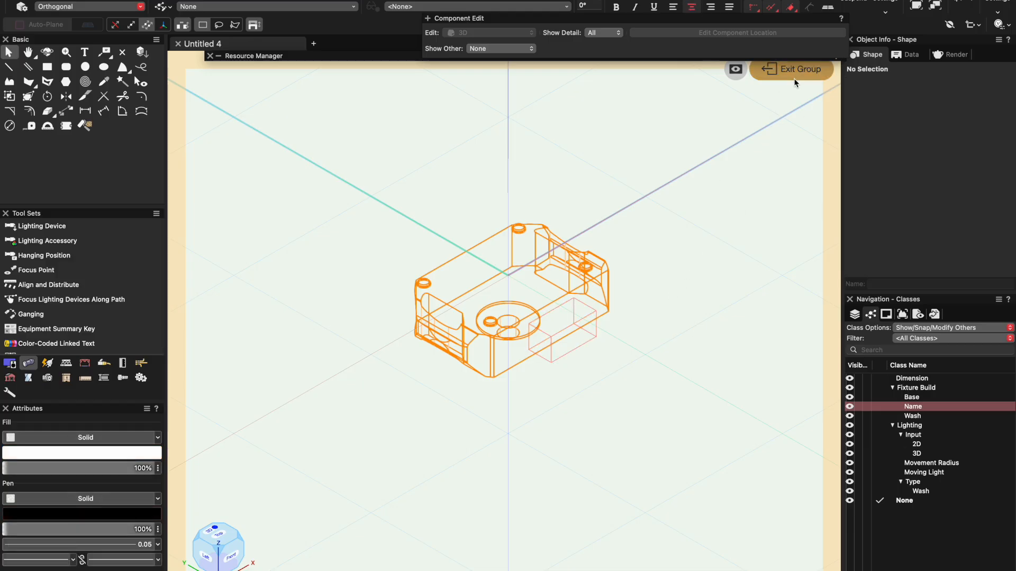
{"action": "left_click", "coordinate": [792, 57]}
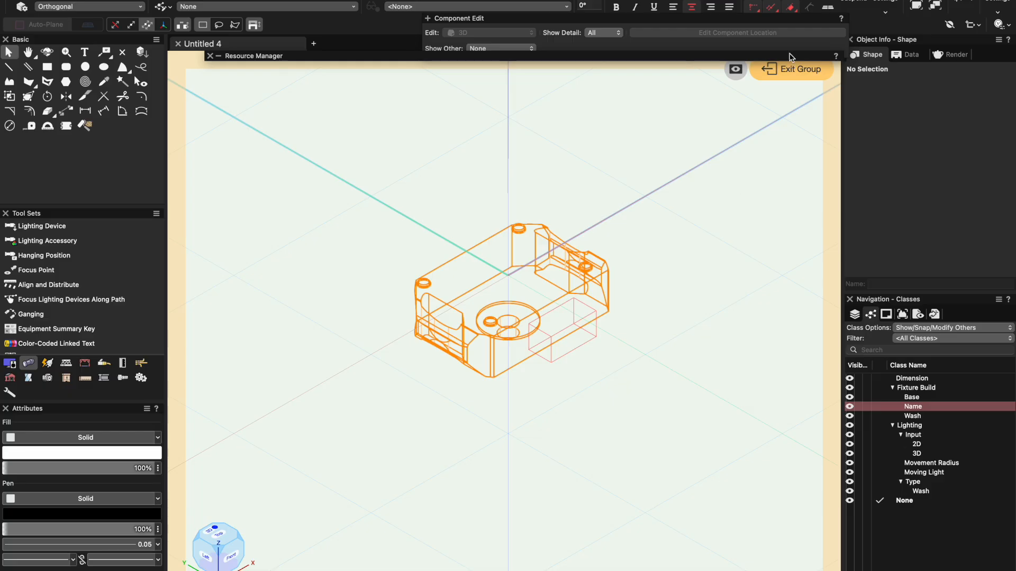
{"action": "left_click", "coordinate": [791, 56]}
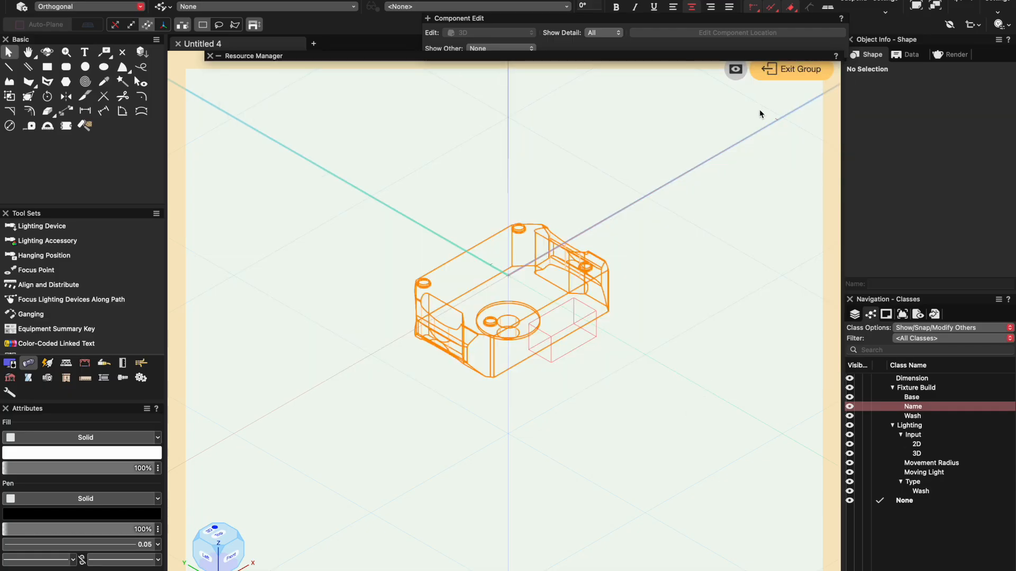
{"action": "left_click", "coordinate": [779, 78]}
{"action": "left_click", "coordinate": [687, 324]}
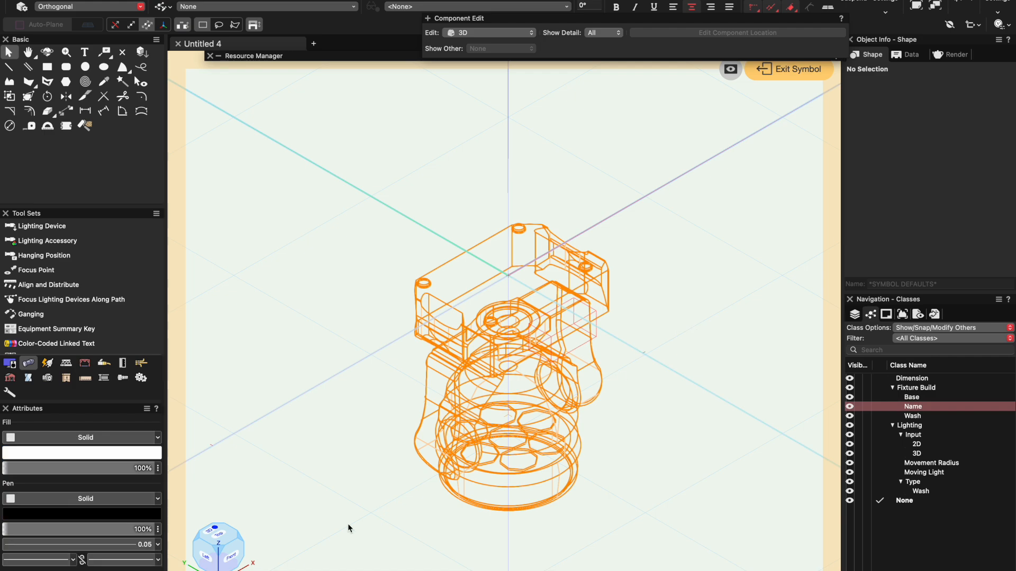
- View the fixture isometrically from below and render it in Shaded mode
{"action": "left_click", "coordinate": [218, 569]}
{"action": "left_click", "coordinate": [470, 1]}
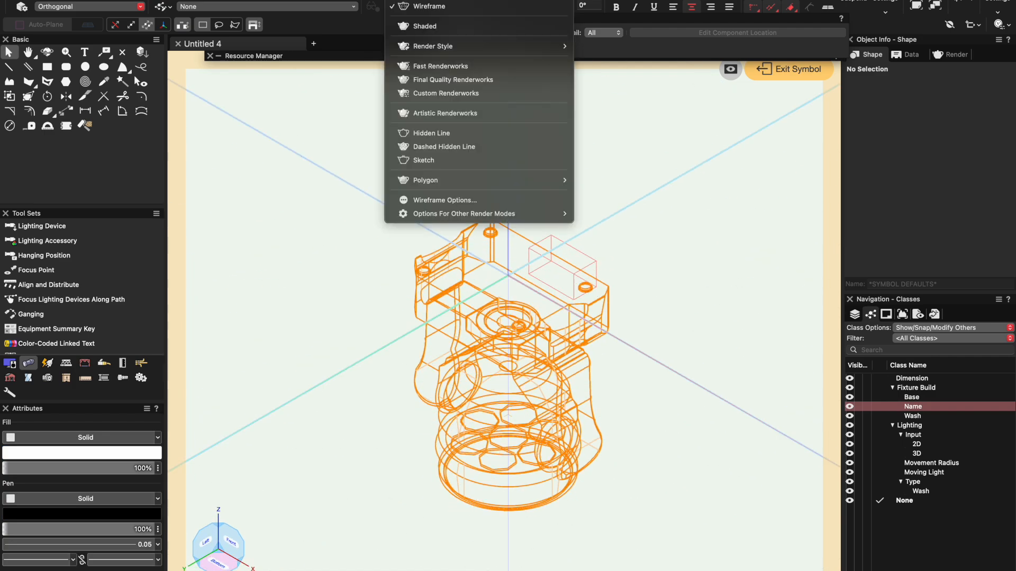
{"action": "left_click", "coordinate": [475, 27]}
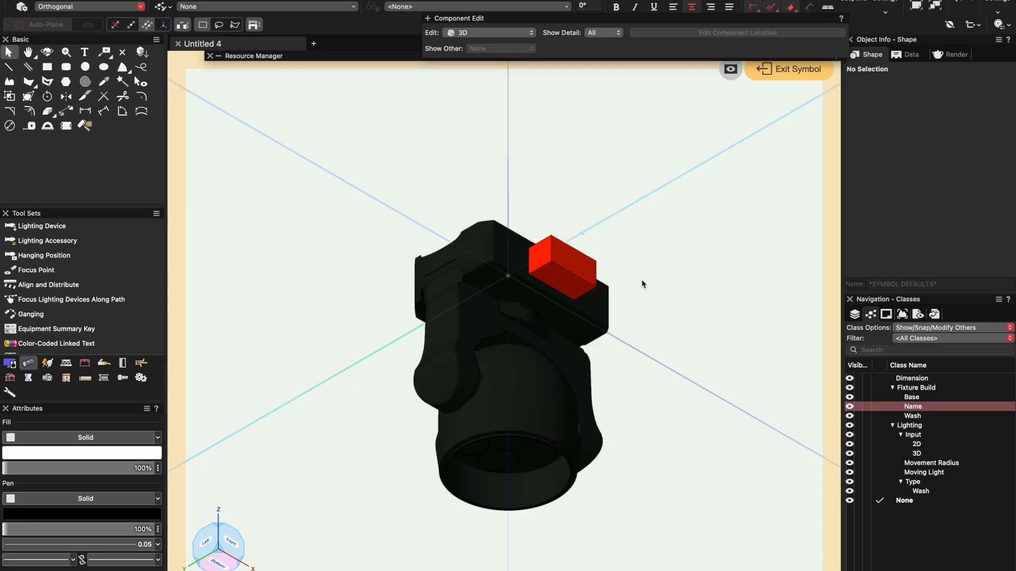
- Inspect the input box's class and the base body's class and texture inside the base group, then exit the group
{"action": "double_click", "coordinate": [586, 273]}
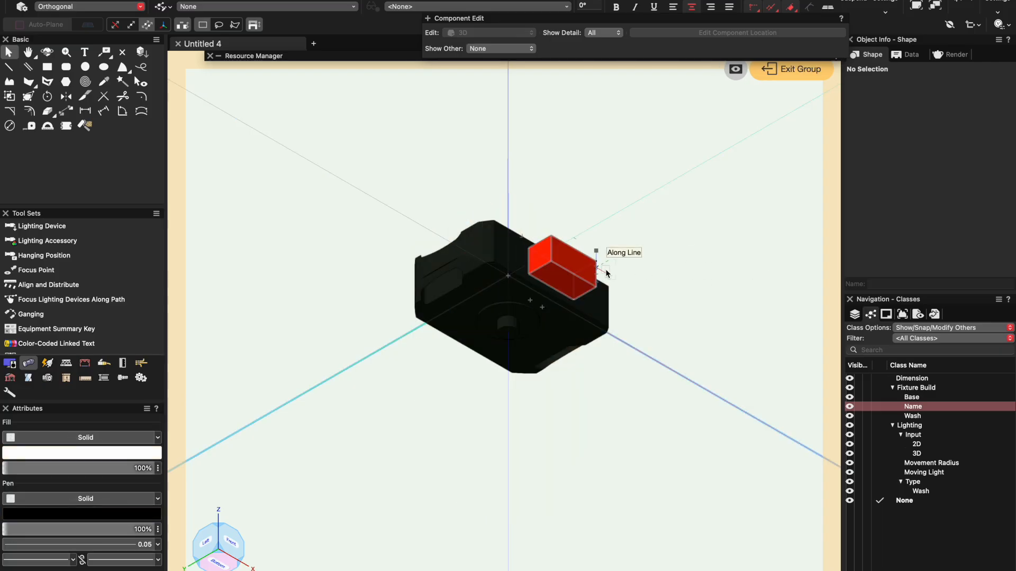
{"action": "left_click", "coordinate": [590, 267]}
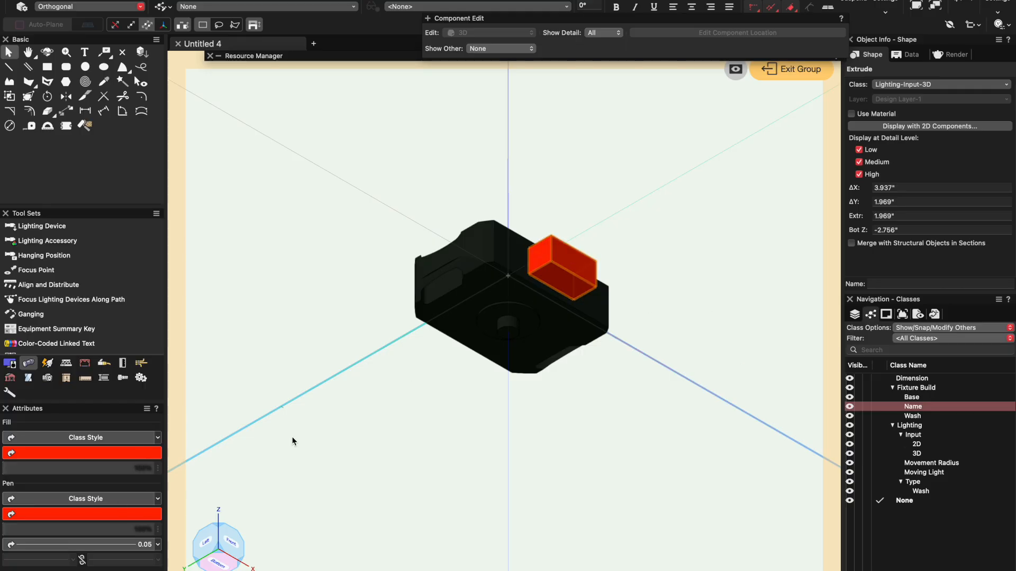
{"action": "left_click", "coordinate": [709, 292]}
{"action": "left_click", "coordinate": [570, 315]}
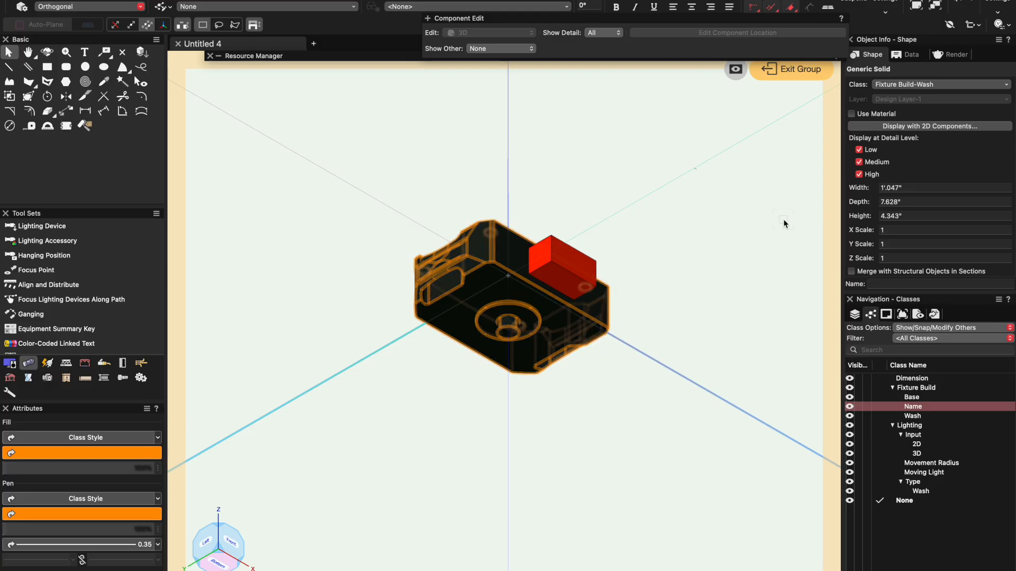
{"action": "left_click", "coordinate": [950, 56]}
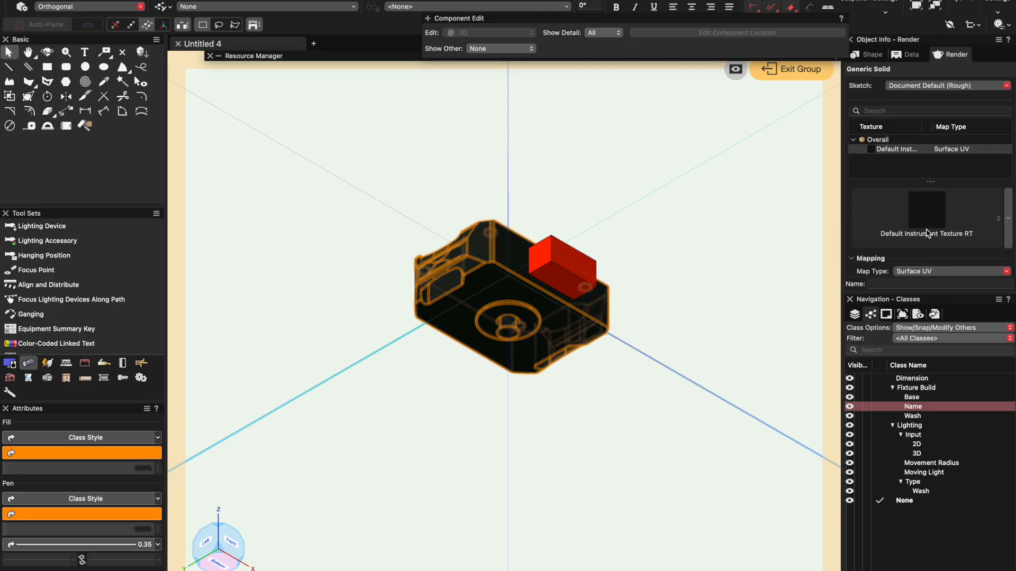
{"action": "left_click", "coordinate": [925, 215]}
{"action": "left_click", "coordinate": [776, 130]}
{"action": "left_click", "coordinate": [775, 220]}
{"action": "left_click", "coordinate": [793, 69]}
{"action": "left_click", "coordinate": [718, 278]}
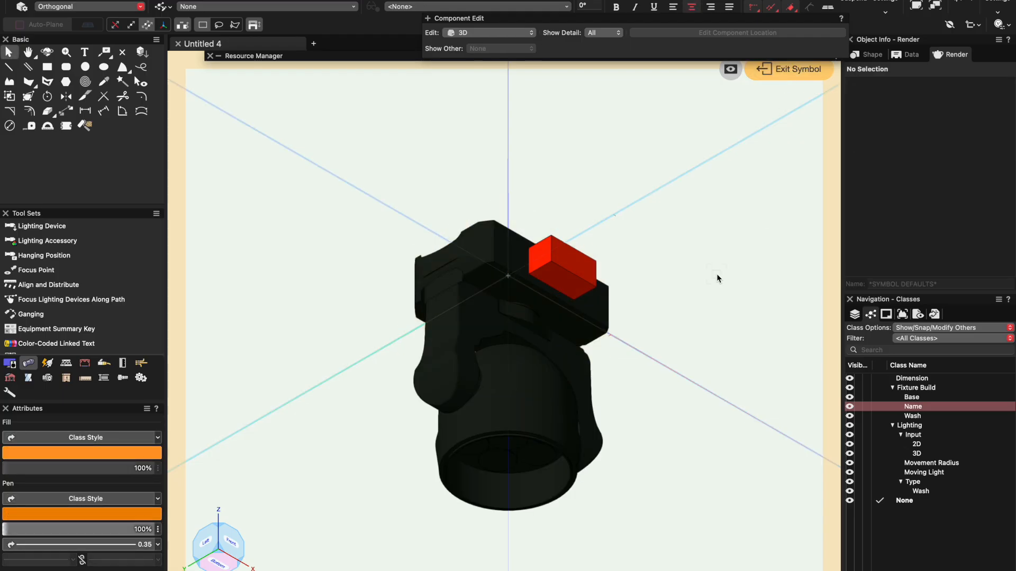
- Open the fixture head group and check the textures available for its lens extrudes
{"action": "double_click", "coordinate": [506, 472]}
{"action": "left_click", "coordinate": [643, 487]}
{"action": "left_click_drag", "start_coordinate": [391, 540], "coordinate": [594, 382]}
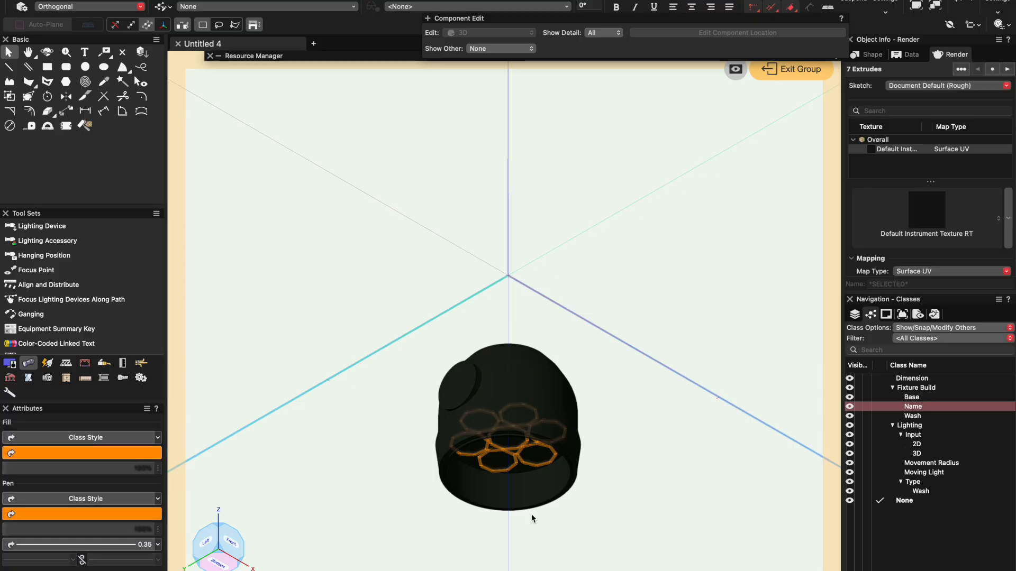
{"action": "left_click", "coordinate": [936, 225]}
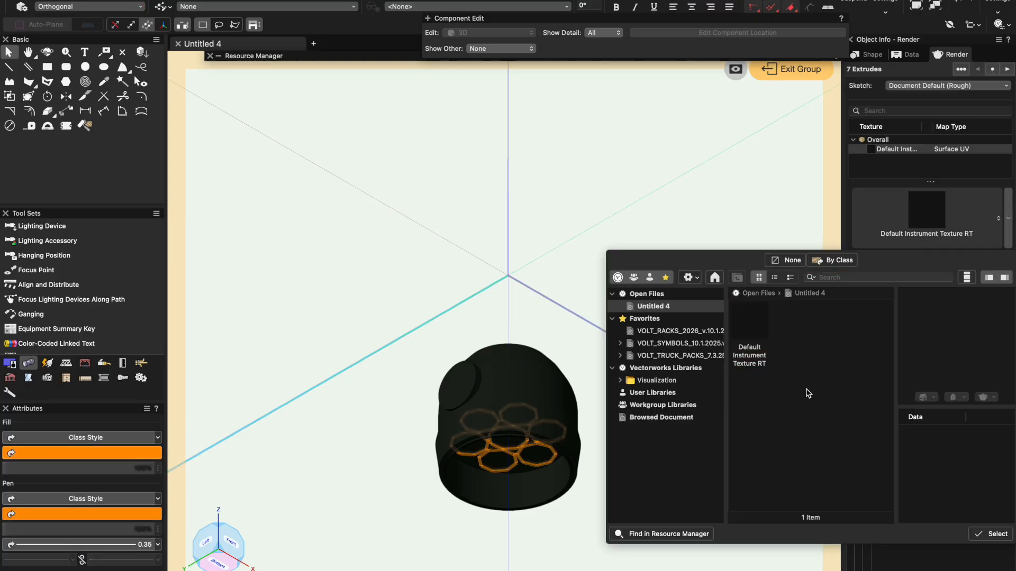
{"action": "left_click", "coordinate": [964, 229]}
{"action": "left_click", "coordinate": [703, 205]}
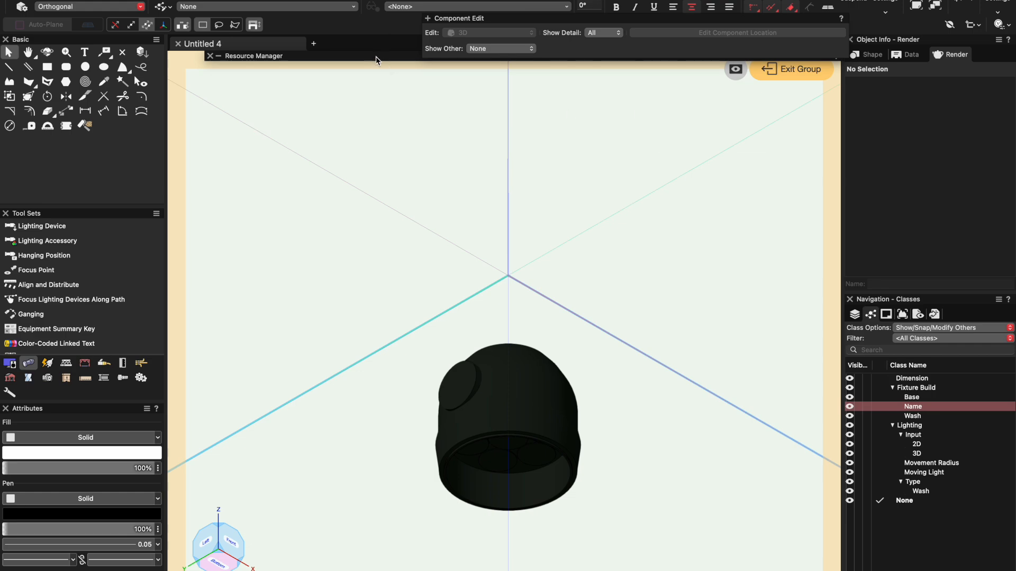
- Create a Renderworks Texture resource in Untitled 4 named Wash Texture V2
{"action": "mouse_move", "coordinate": [376, 57]}
{"action": "left_click", "coordinate": [358, 71]}
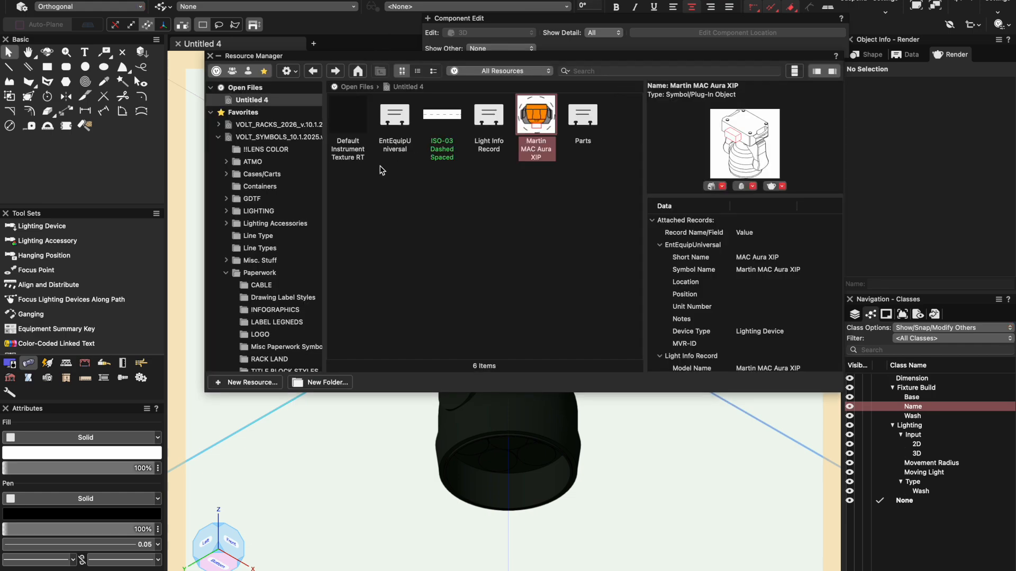
{"action": "left_click", "coordinate": [246, 382]}
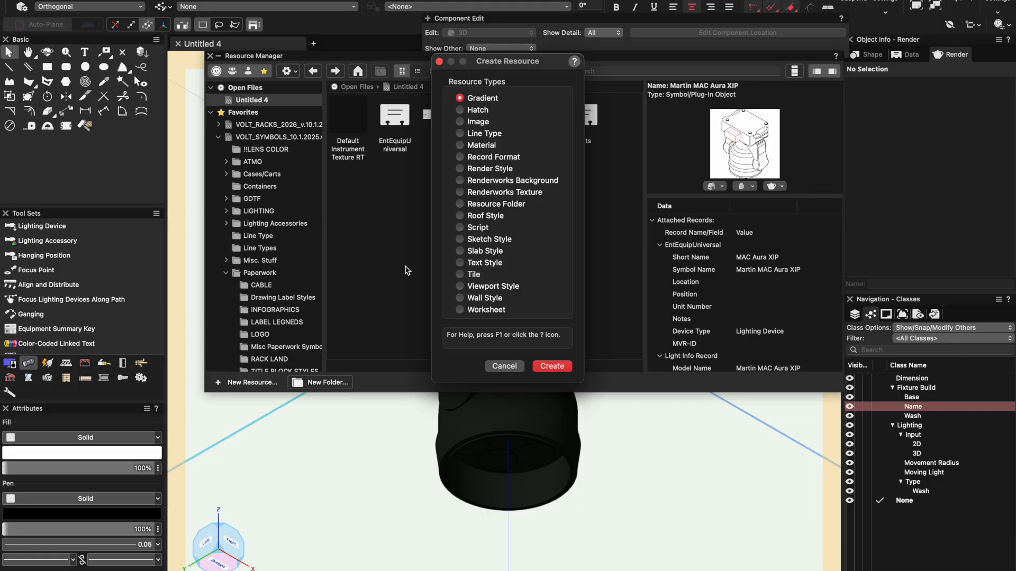
{"action": "left_click", "coordinate": [498, 193]}
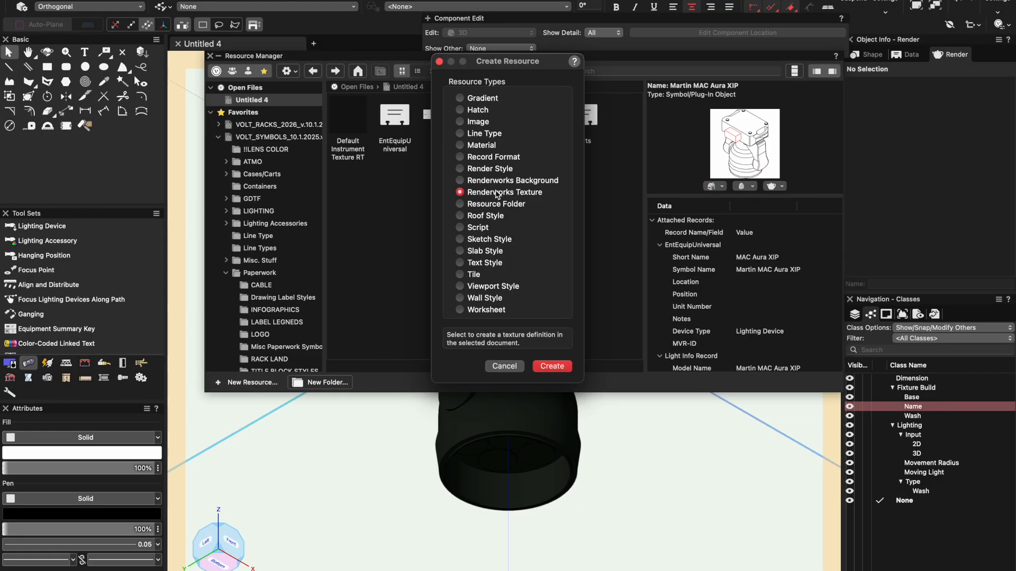
{"action": "left_click", "coordinate": [552, 367]}
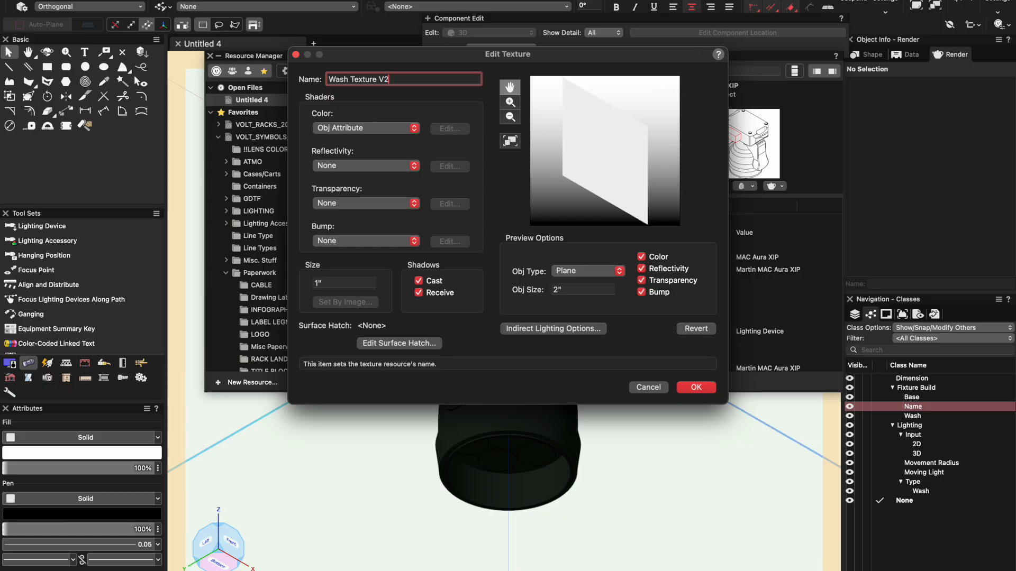
- Give the new texture a Color shader set to a deep red-orange from the Standard Vectorworks Colors
{"action": "left_click", "coordinate": [370, 128]}
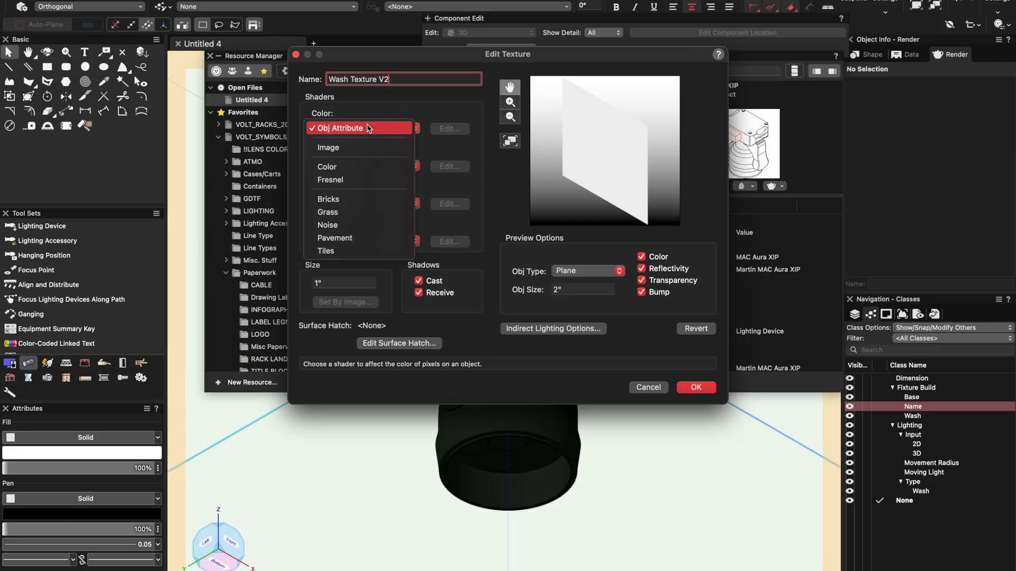
{"action": "left_click", "coordinate": [366, 168]}
{"action": "left_click", "coordinate": [454, 129]}
{"action": "left_click", "coordinate": [529, 136]}
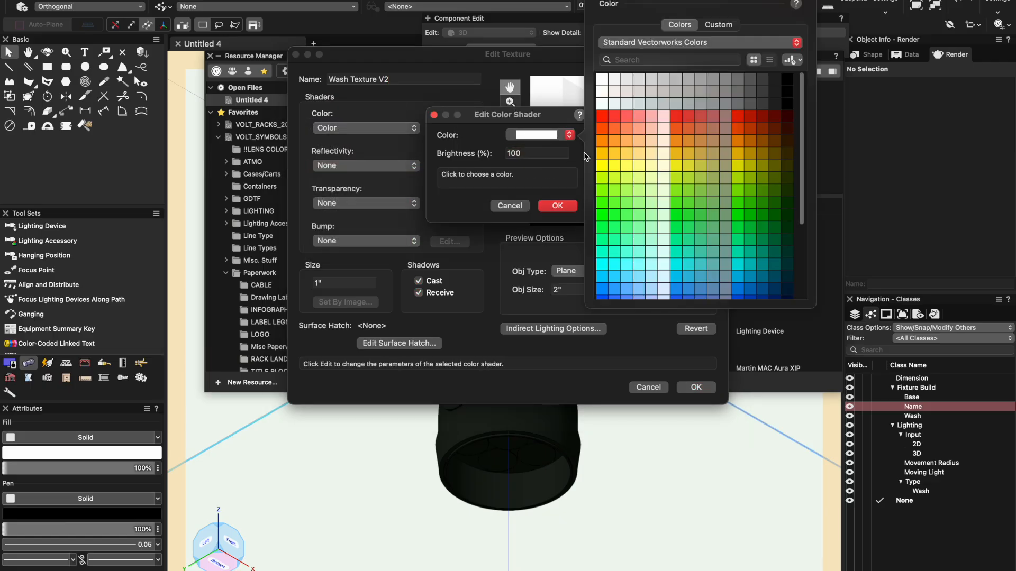
{"action": "left_click", "coordinate": [602, 142]}
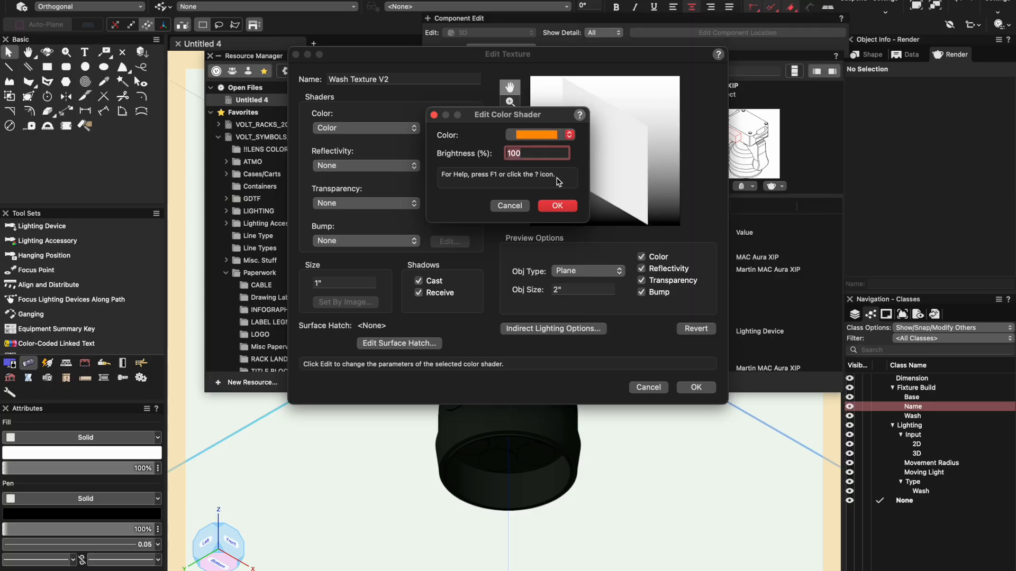
{"action": "left_click", "coordinate": [550, 143]}
{"action": "left_click", "coordinate": [604, 134]}
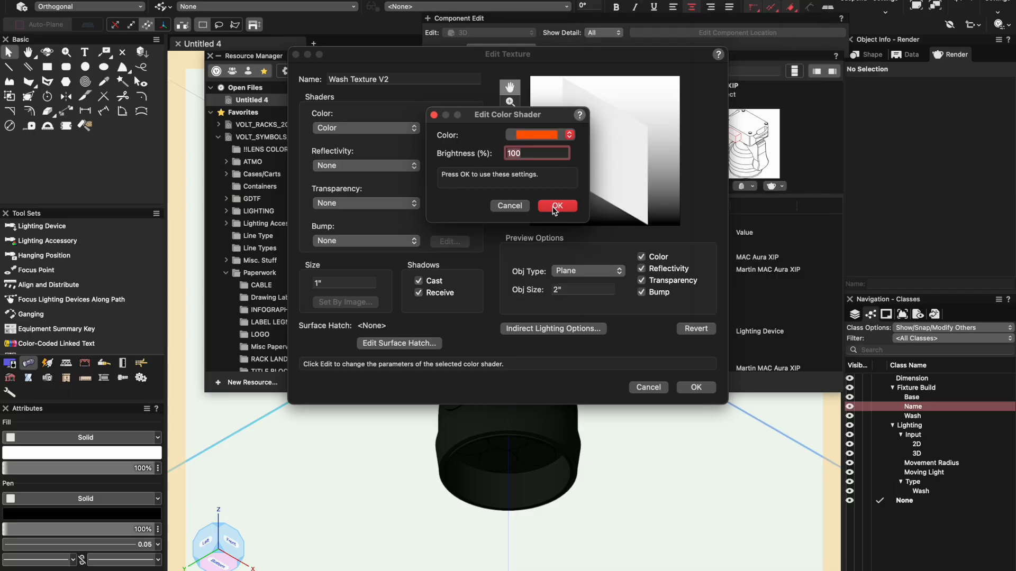
{"action": "left_click", "coordinate": [554, 210]}
- Set the texture's reflectivity shader to Glow and save the texture
{"action": "left_click", "coordinate": [390, 165]}
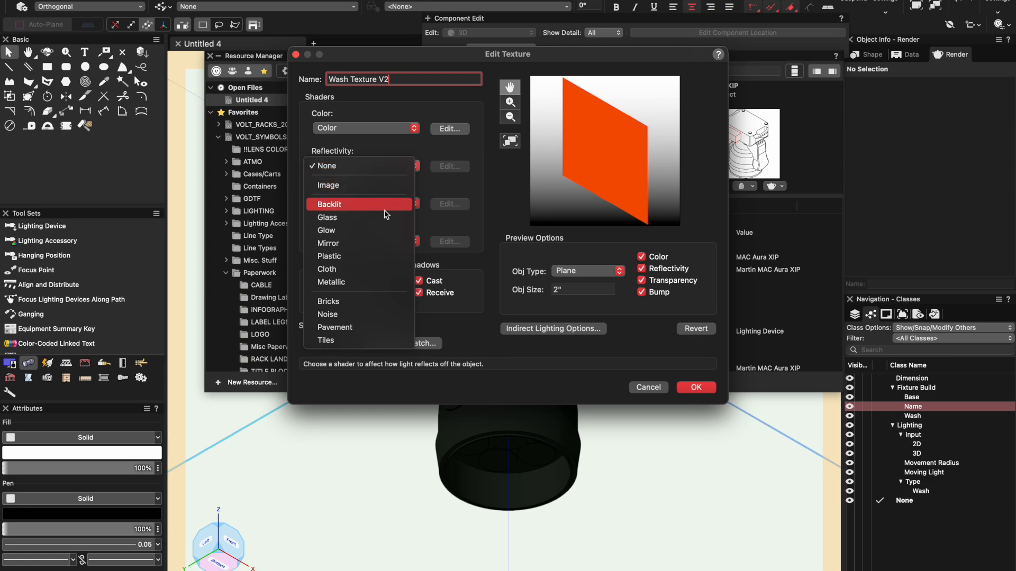
{"action": "left_click", "coordinate": [390, 230]}
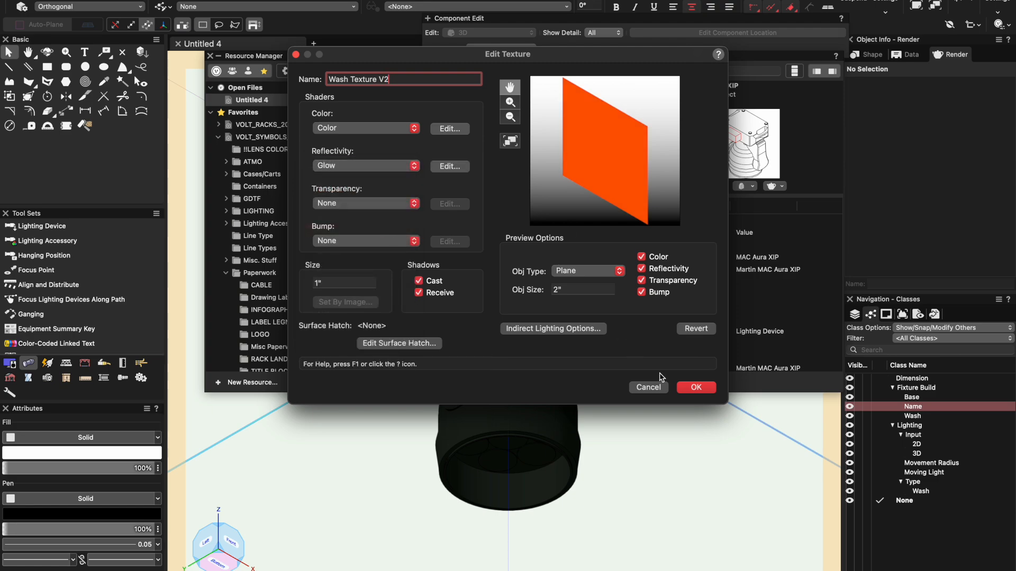
{"action": "left_click", "coordinate": [686, 388]}
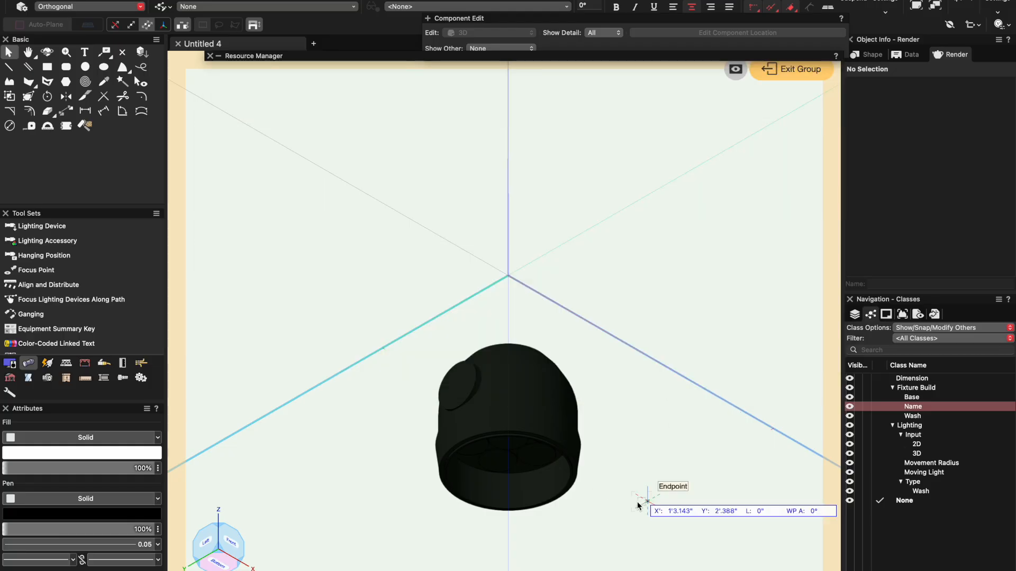
- Apply Wash Texture V2 to all the lens extrudes inside the fixture head
{"action": "left_click_drag", "start_coordinate": [646, 501], "coordinate": [374, 392]}
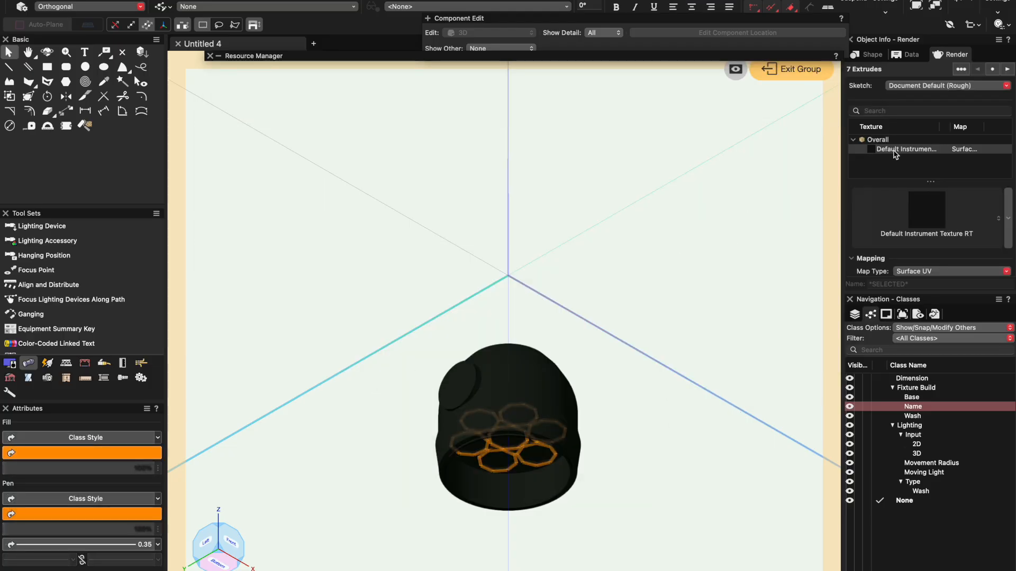
{"action": "left_click", "coordinate": [923, 214]}
{"action": "double_click", "coordinate": [797, 321]}
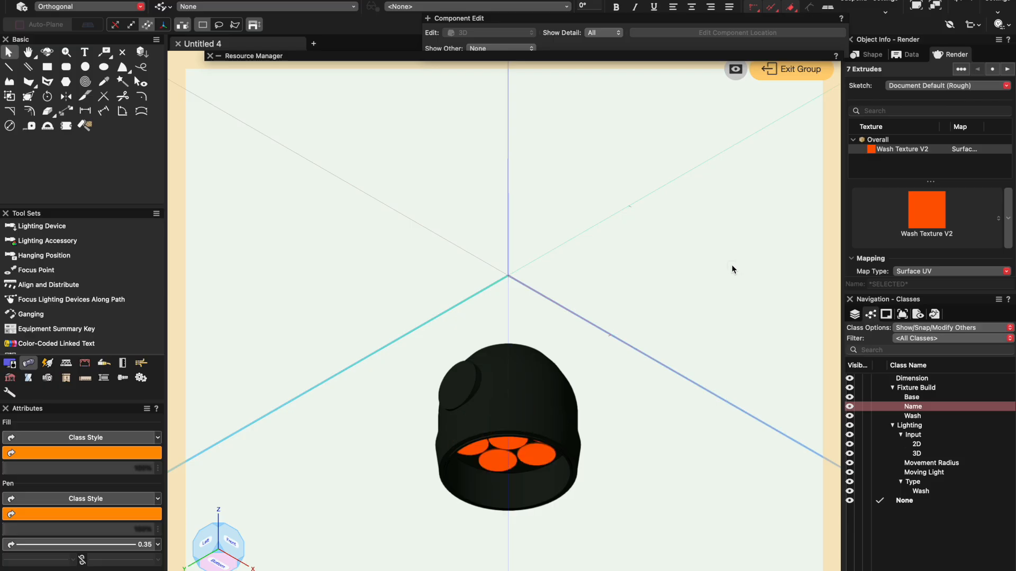
{"action": "left_click", "coordinate": [732, 268]}
- Examine the textured lenses from below, exit the head group and orbit around the whole fixture
{"action": "left_click_drag", "start_coordinate": [238, 562], "coordinate": [248, 521]}
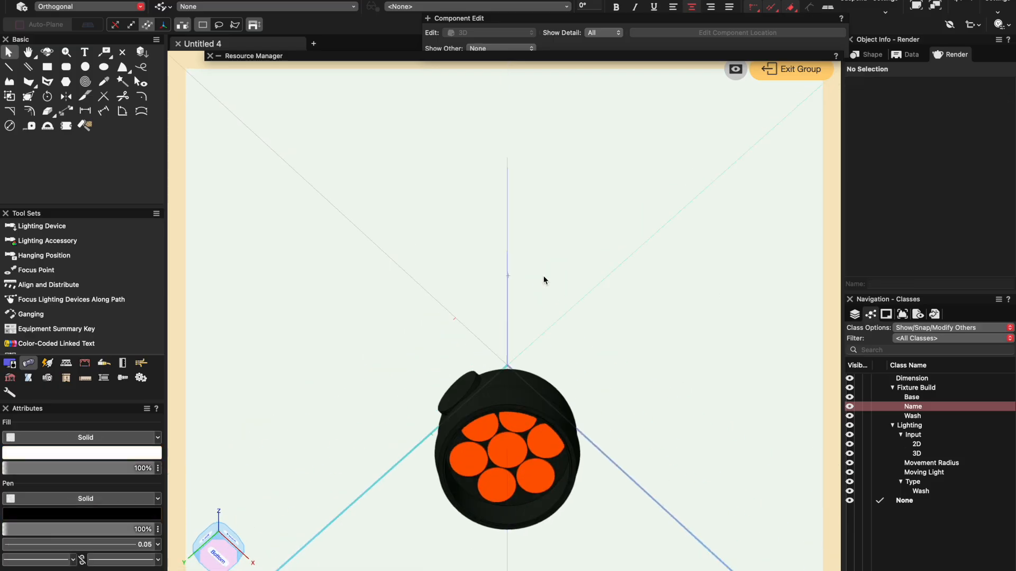
{"action": "left_click", "coordinate": [785, 74]}
{"action": "left_click", "coordinate": [757, 310]}
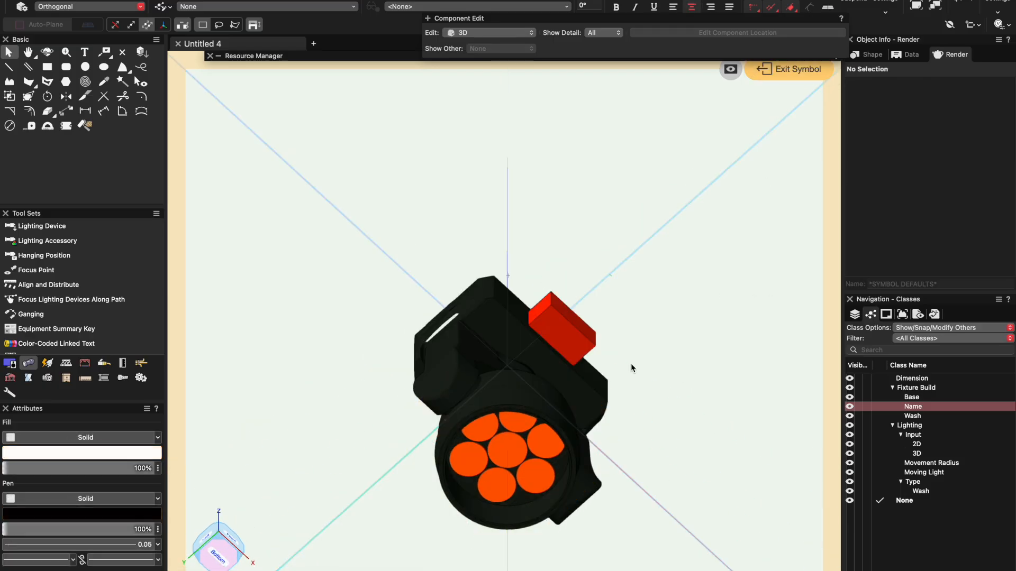
{"action": "mouse_move", "coordinate": [218, 548]}
{"action": "left_mouse_down"}
{"action": "mouse_move", "coordinate": [208, 540]}
{"action": "mouse_move", "coordinate": [211, 565]}
{"action": "left_mouse_up"}
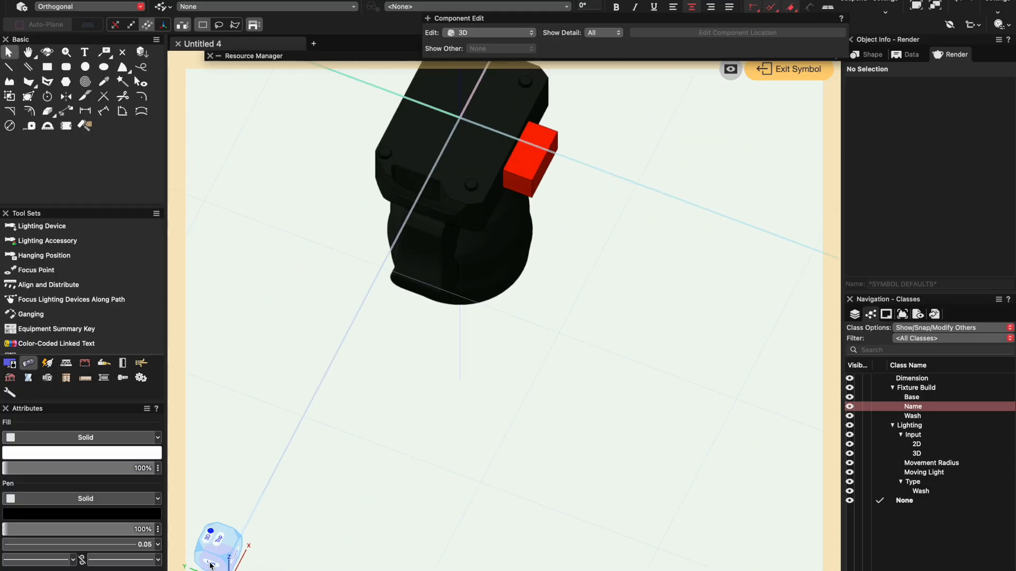
- Exit the symbol and orbit around the whole fixture in the drawing to inspect it in 3D
{"action": "left_click", "coordinate": [787, 69]}
{"action": "left_click", "coordinate": [647, 254]}
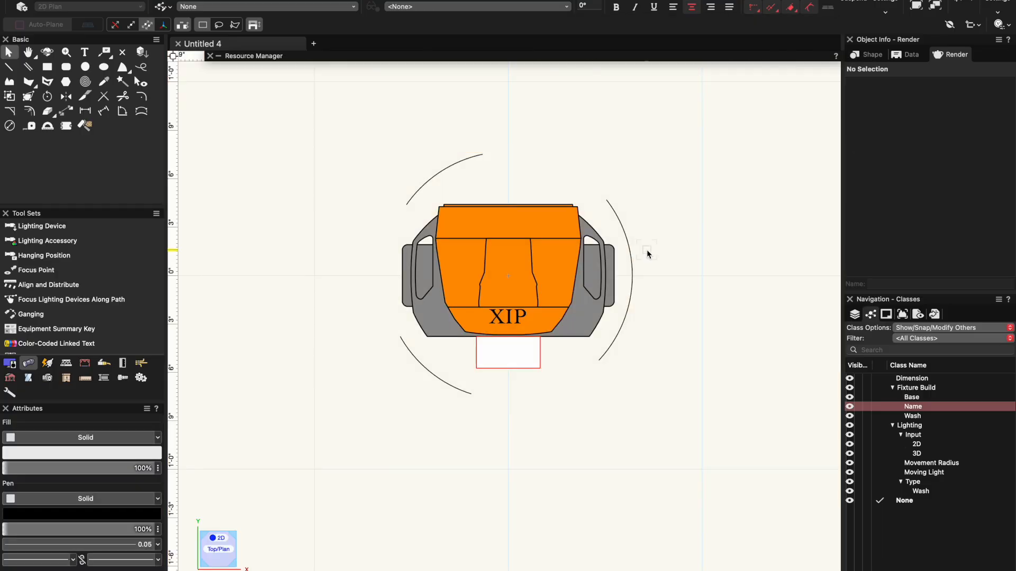
{"action": "key", "text": "shift+c"}
{"action": "left_click_drag", "start_coordinate": [520, 293], "coordinate": [432, 119]}
{"action": "left_click_drag", "start_coordinate": [493, 398], "coordinate": [299, 508]}
{"action": "key", "text": "x"}
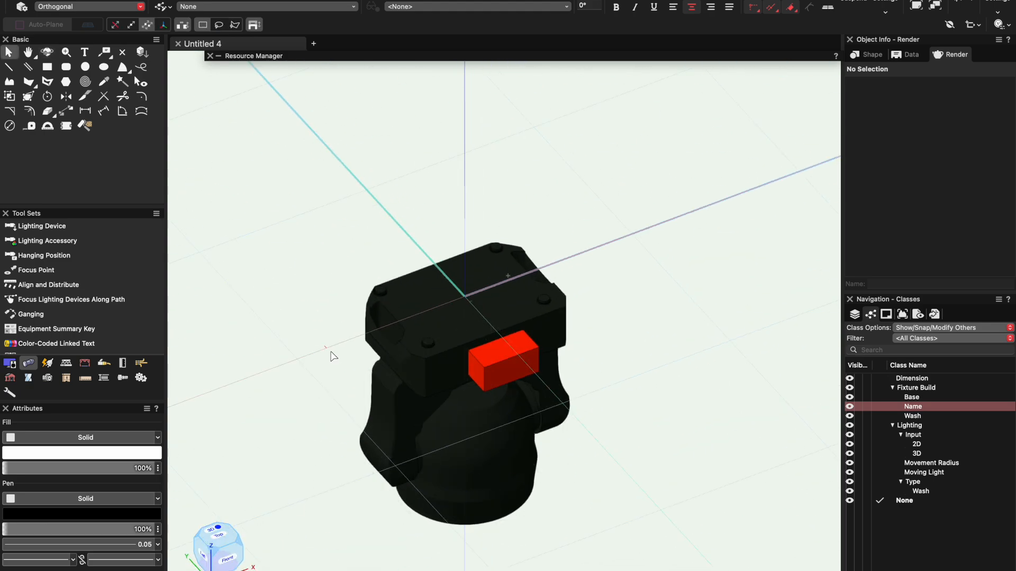
- Open the symbol's 3D component and set the texture of the base group and yoke to None
{"action": "double_click", "coordinate": [417, 402]}
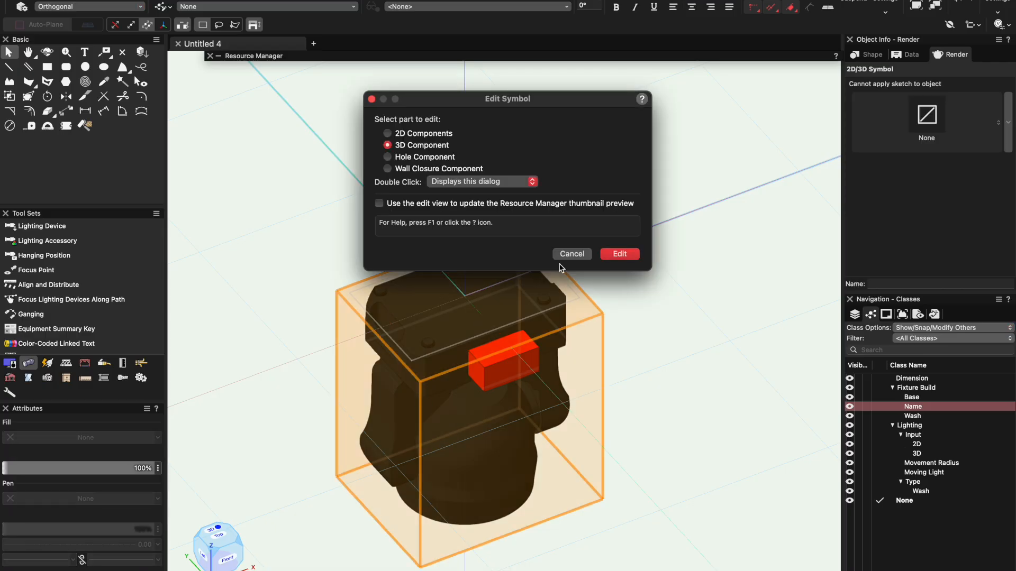
{"action": "left_click", "coordinate": [614, 254]}
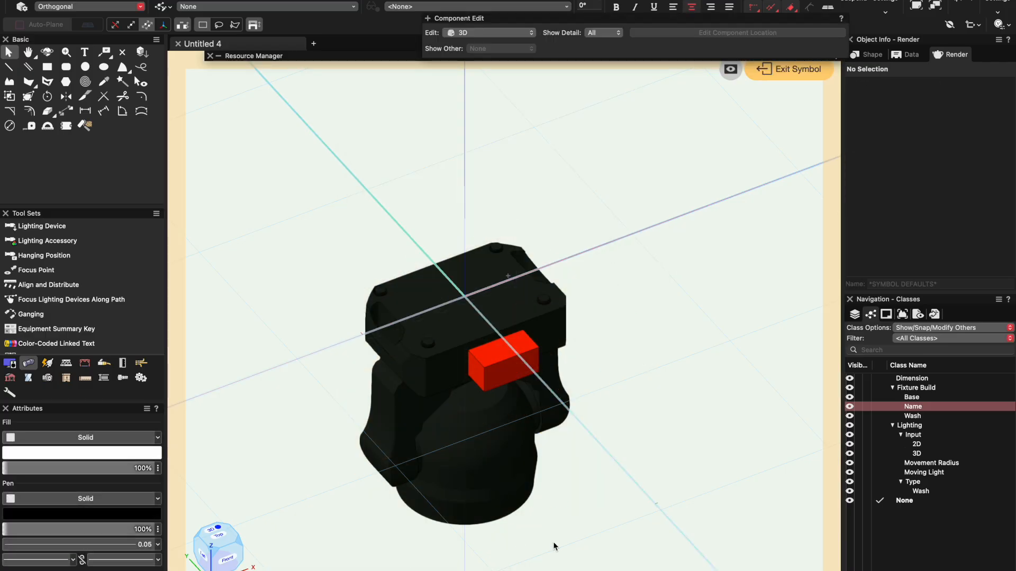
{"action": "left_click", "coordinate": [465, 510]}
{"action": "left_click", "coordinate": [426, 364]}
{"action": "left_click", "coordinate": [444, 325], "text": "shift"}
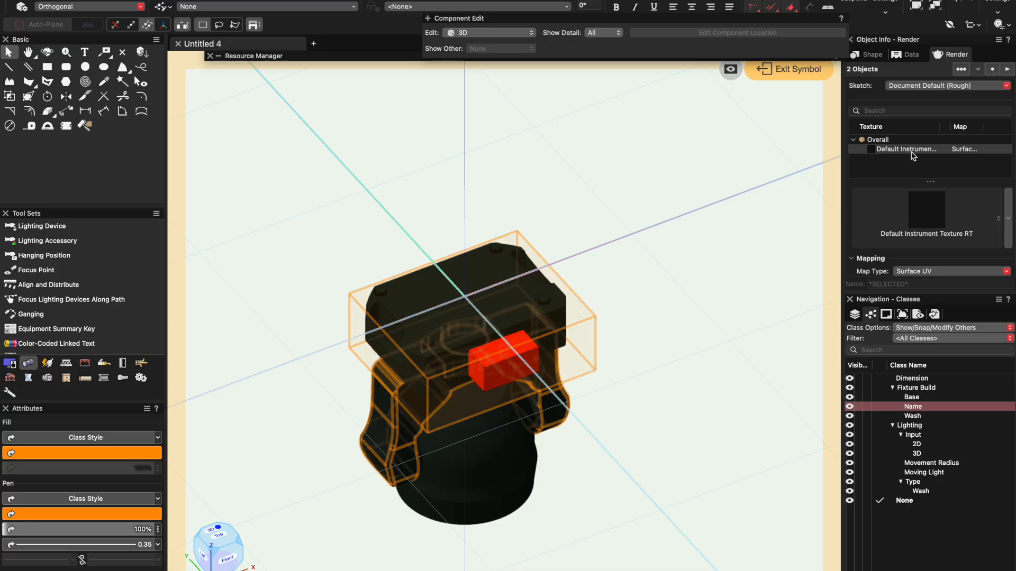
{"action": "left_click", "coordinate": [936, 222]}
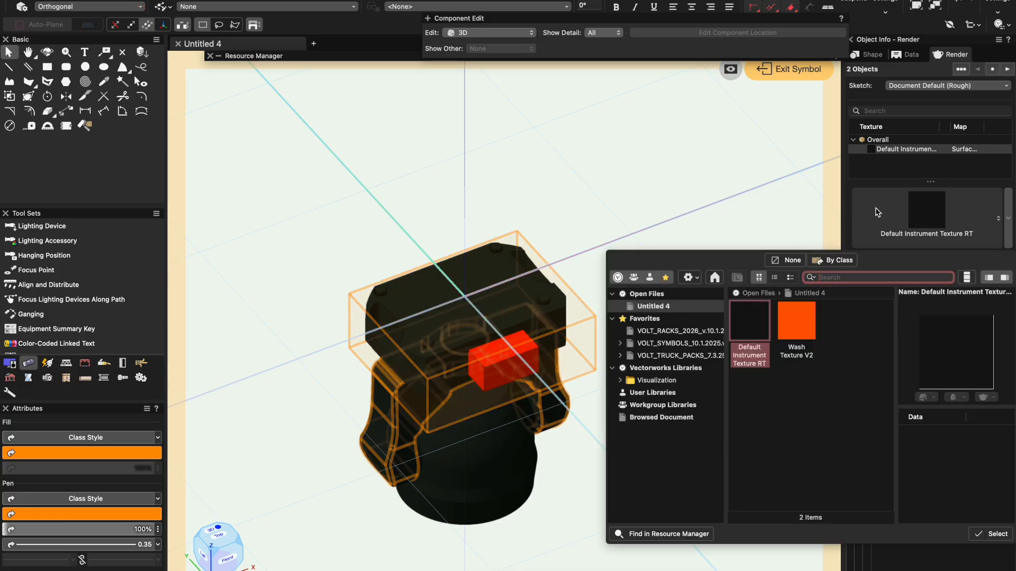
{"action": "left_click", "coordinate": [788, 260]}
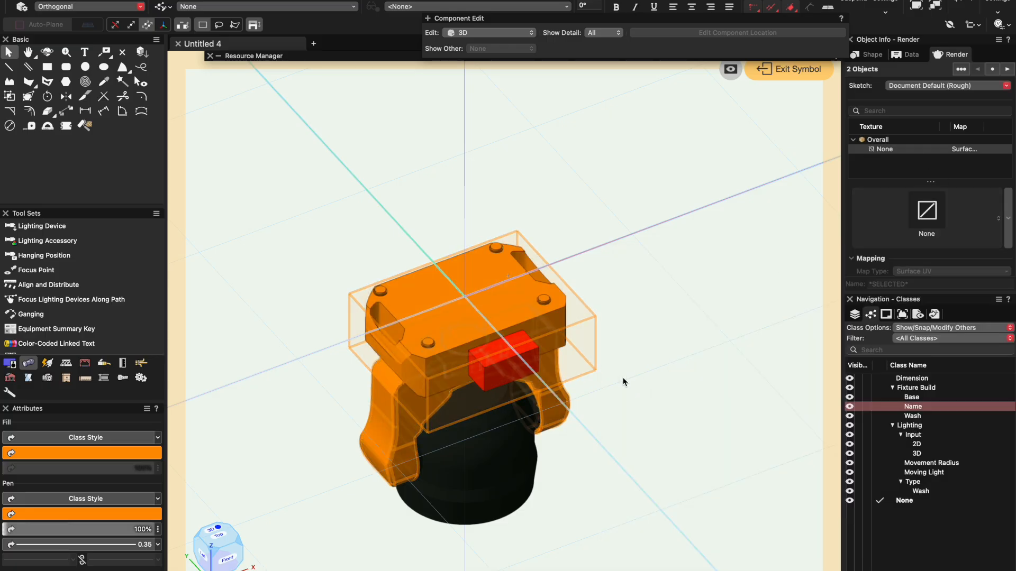
- Set the base and yoke's pen color to dark gray and their fill color to black
{"action": "left_click", "coordinate": [133, 515]}
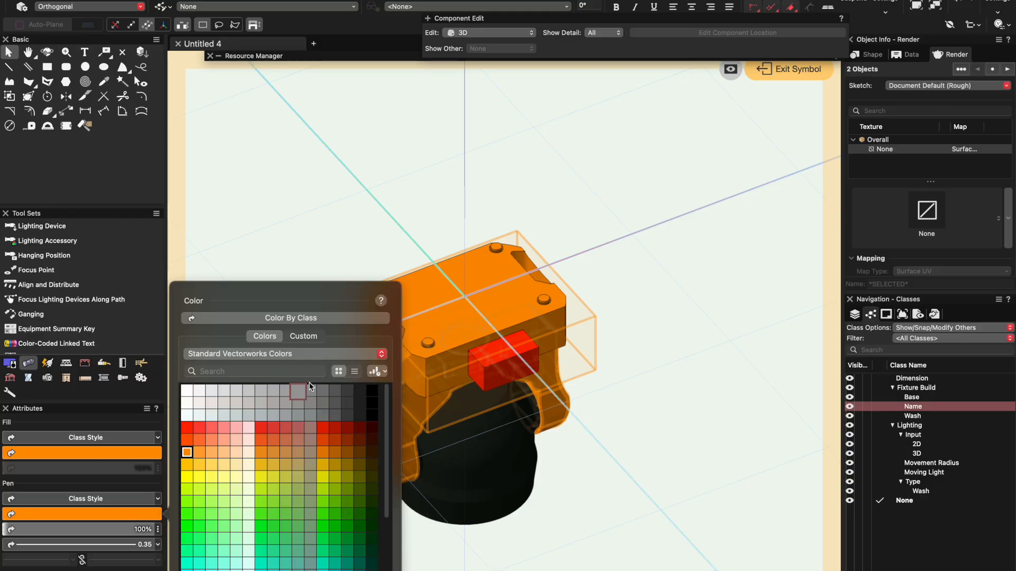
{"action": "left_click", "coordinate": [349, 392]}
{"action": "left_click", "coordinate": [105, 454]}
{"action": "left_click", "coordinate": [370, 392]}
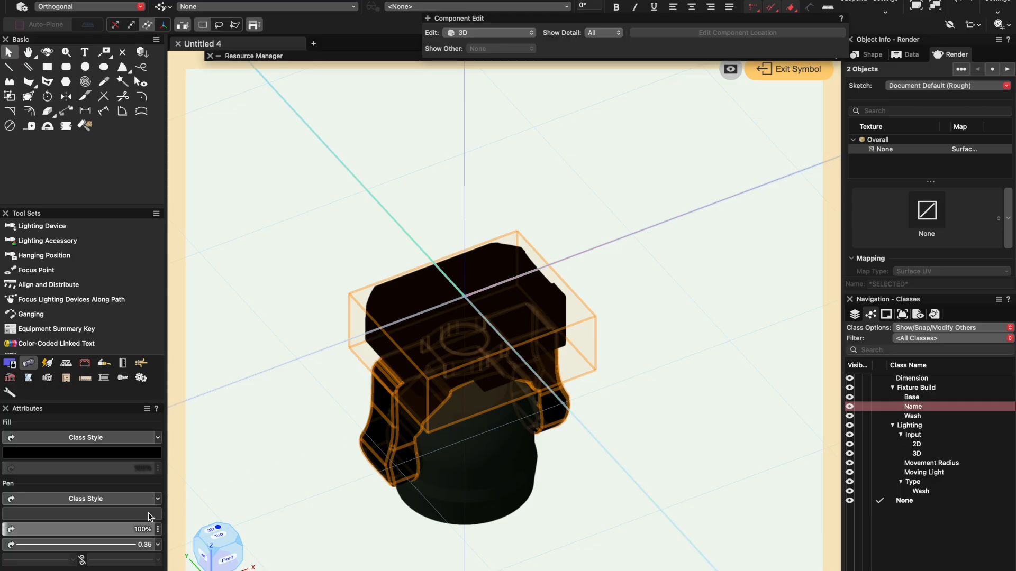
{"action": "left_click", "coordinate": [125, 517]}
{"action": "left_click", "coordinate": [738, 324]}
- Enter the base group and set the texture of its two objects to None
{"action": "left_click", "coordinate": [686, 298]}
{"action": "left_click", "coordinate": [535, 286]}
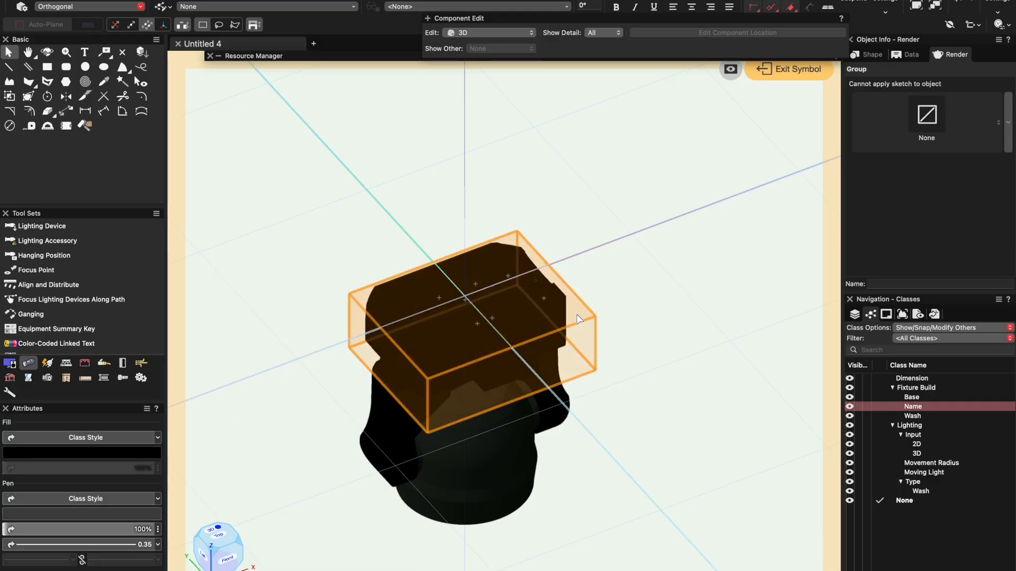
{"action": "double_click", "coordinate": [513, 304]}
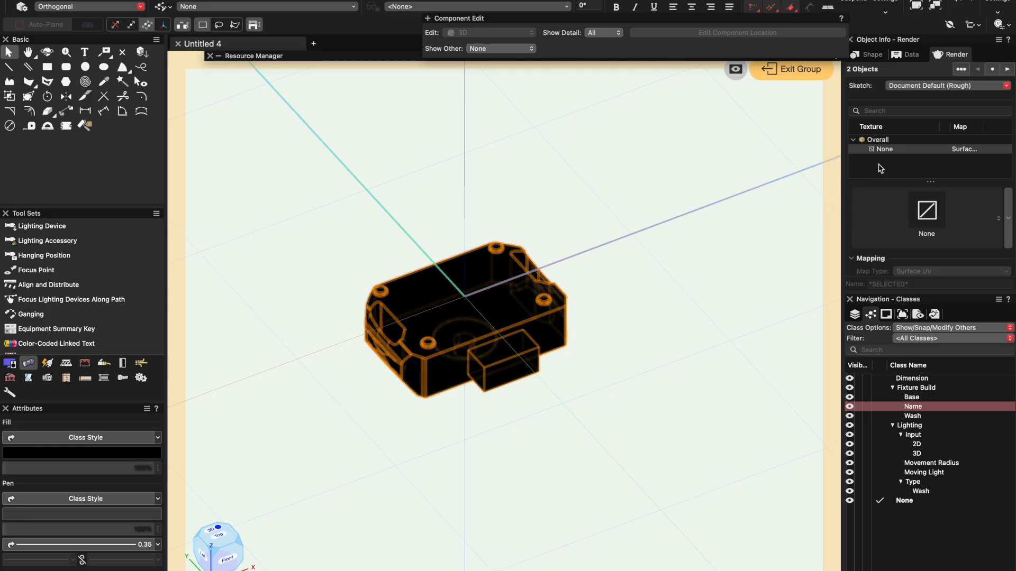
{"action": "left_click", "coordinate": [924, 198]}
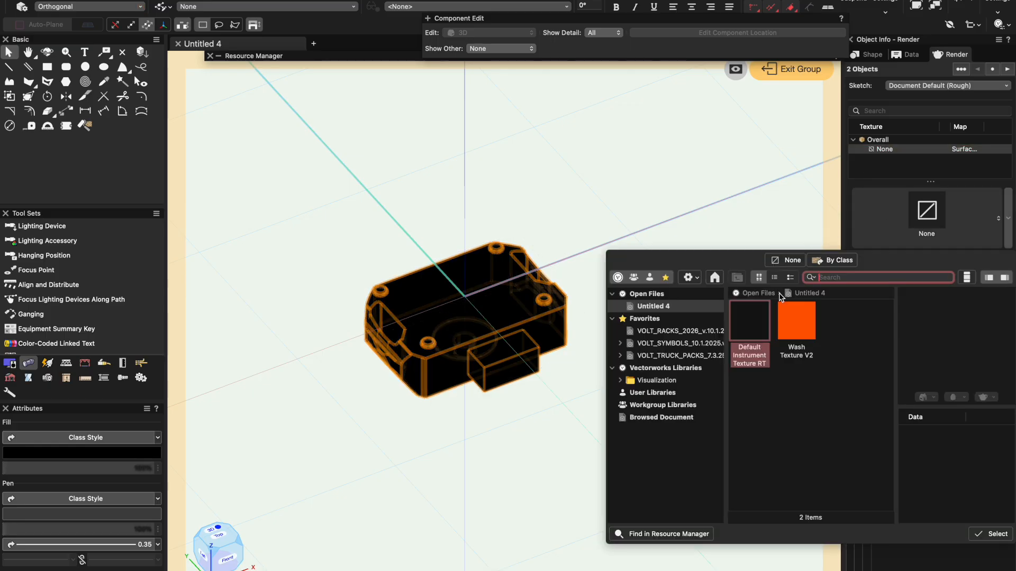
{"action": "left_click", "coordinate": [775, 259]}
{"action": "left_click", "coordinate": [744, 262]}
- Set the fill of the small block on the front of the base to Color By Class
{"action": "left_click", "coordinate": [527, 299]}
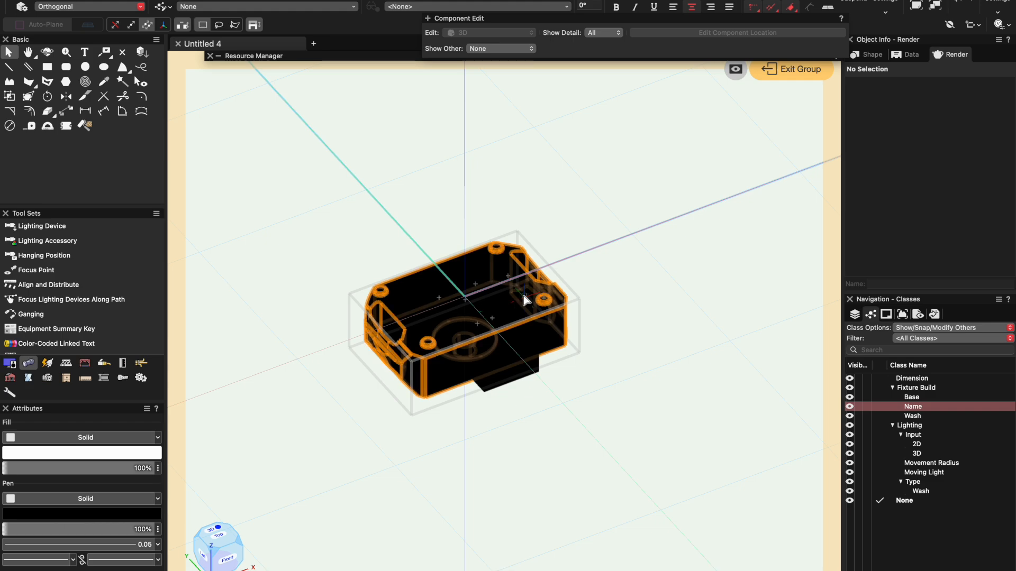
{"action": "left_click", "coordinate": [497, 353]}
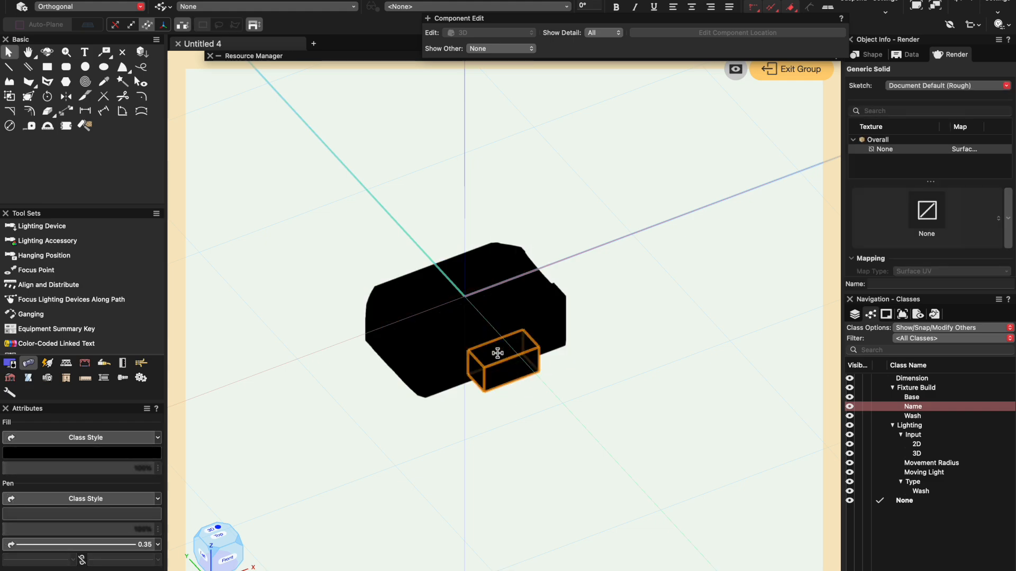
{"action": "left_click", "coordinate": [137, 456]}
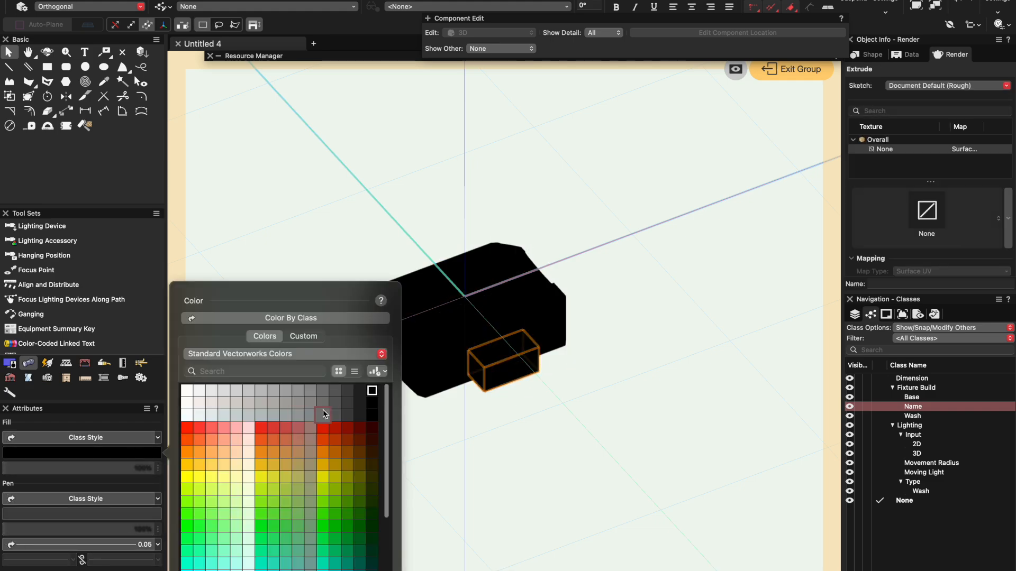
{"action": "left_click", "coordinate": [295, 320]}
{"action": "left_click", "coordinate": [345, 436]}
- Try an orange-red fill on the base housing solid
{"action": "left_click", "coordinate": [444, 331]}
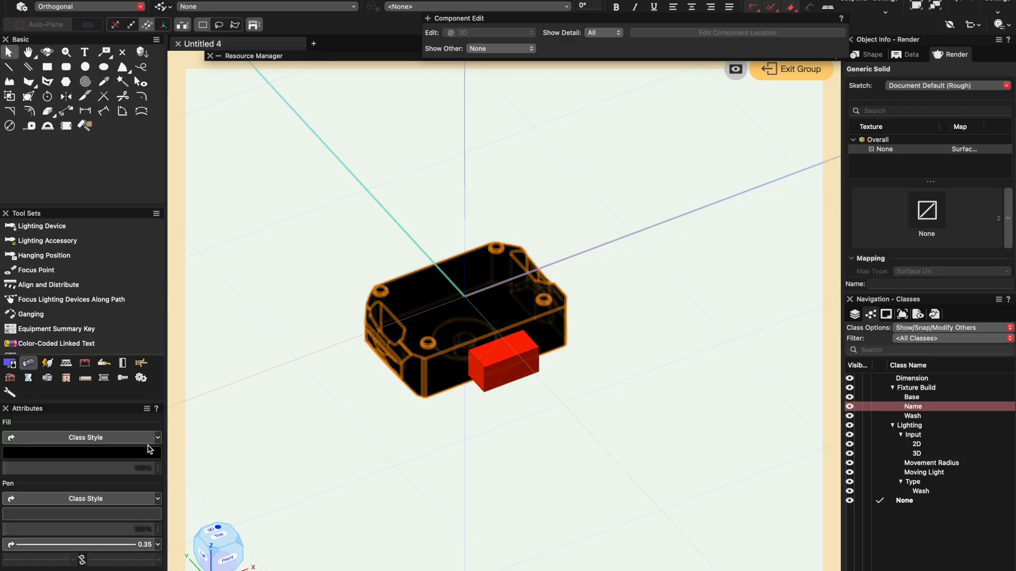
{"action": "left_click", "coordinate": [118, 456]}
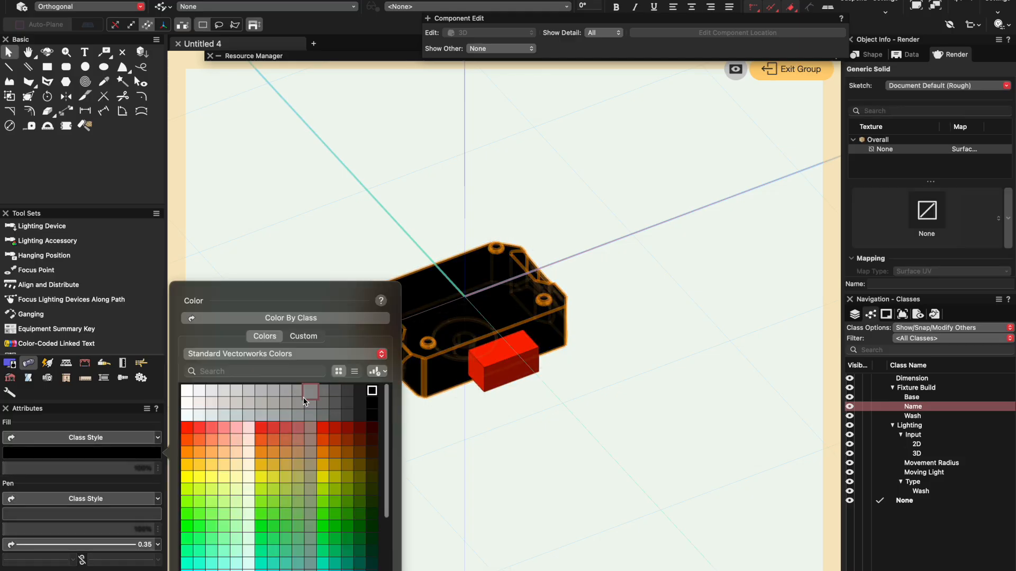
{"action": "left_click", "coordinate": [186, 440]}
{"action": "left_click", "coordinate": [741, 297]}
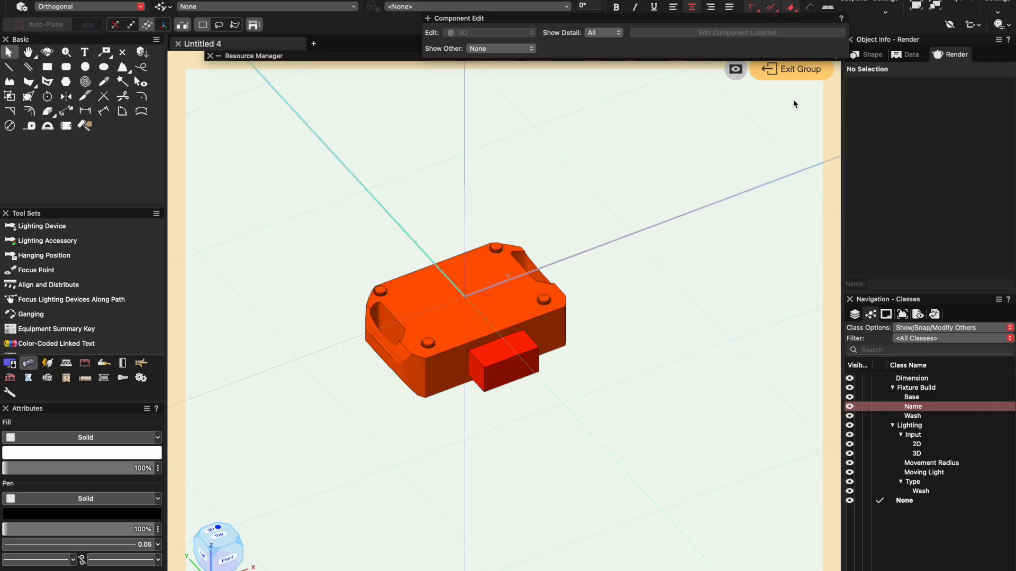
- Set the base housing's fill to dark gray and exit the base group
{"action": "left_click", "coordinate": [386, 338]}
{"action": "left_click", "coordinate": [95, 455]}
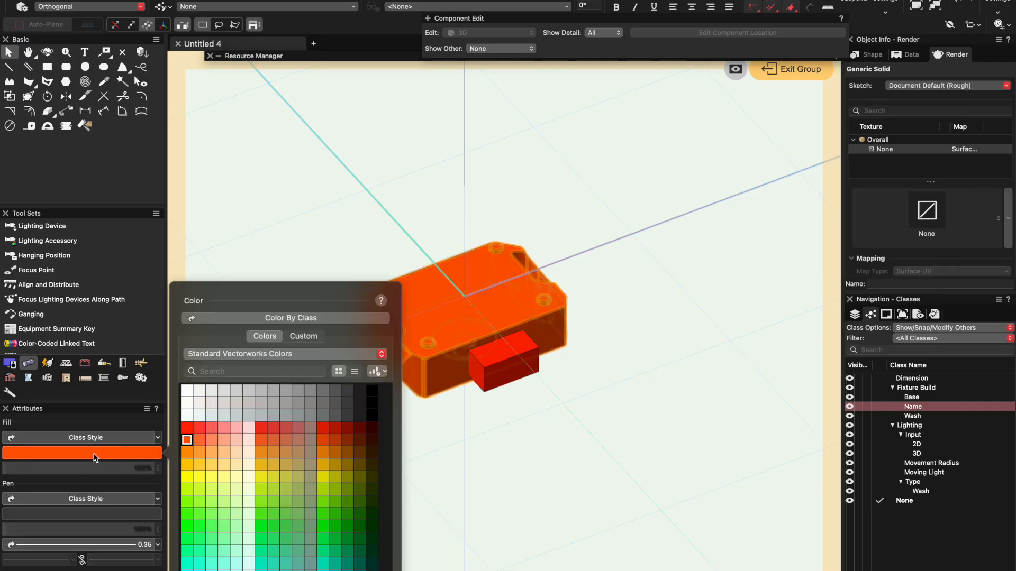
{"action": "left_click", "coordinate": [352, 392]}
{"action": "left_click", "coordinate": [408, 392]}
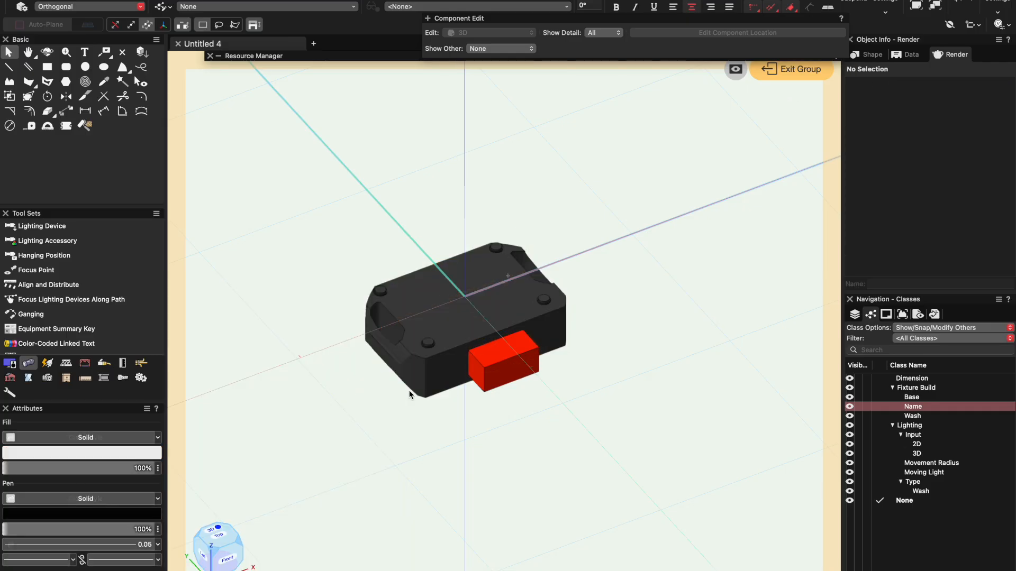
{"action": "left_click", "coordinate": [814, 70]}
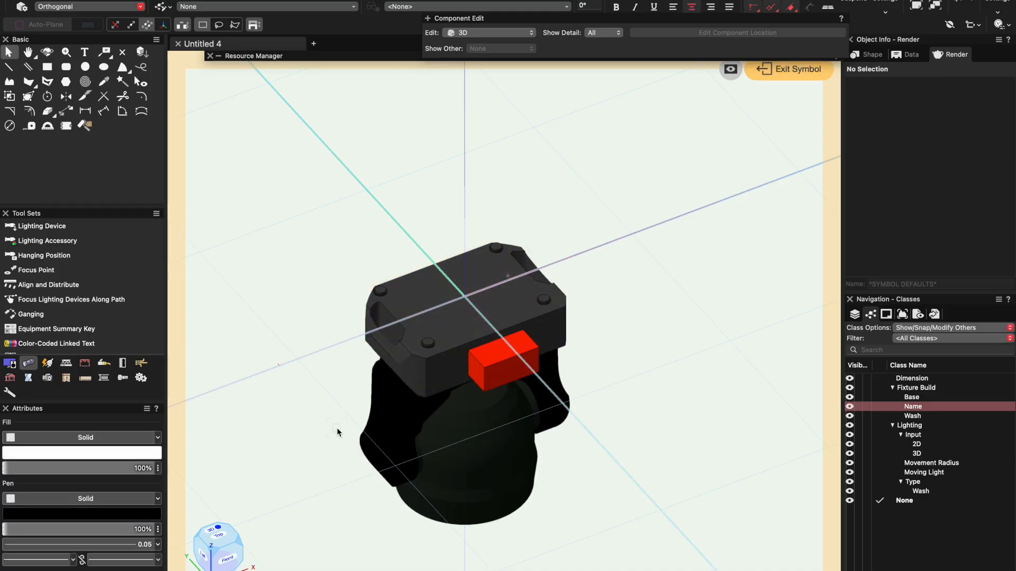
- Give the yoke a black pen color and a dark gray fill
{"action": "left_click", "coordinate": [389, 412]}
{"action": "left_click", "coordinate": [82, 453]}
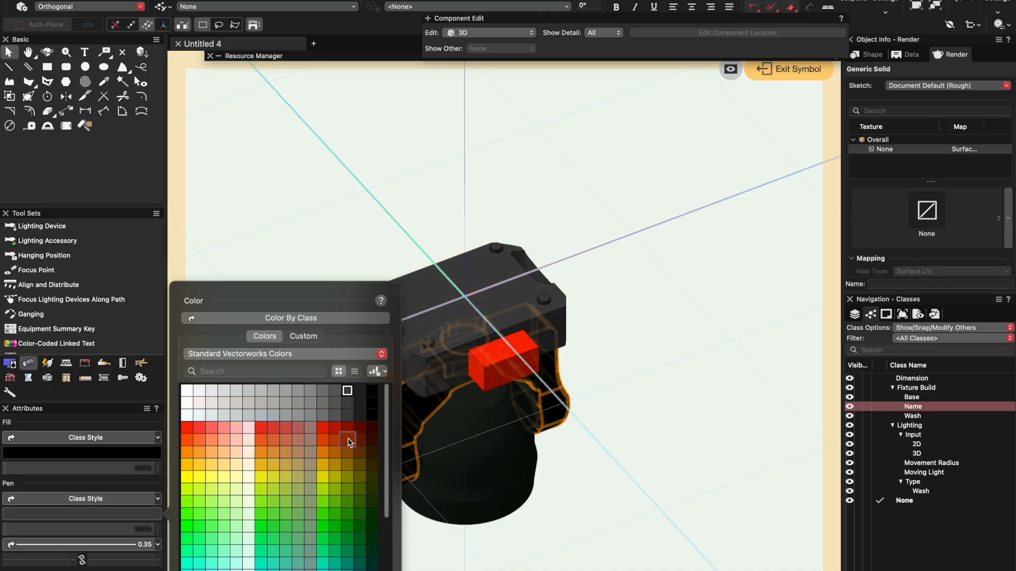
{"action": "left_click", "coordinate": [374, 396]}
{"action": "left_click", "coordinate": [82, 514]}
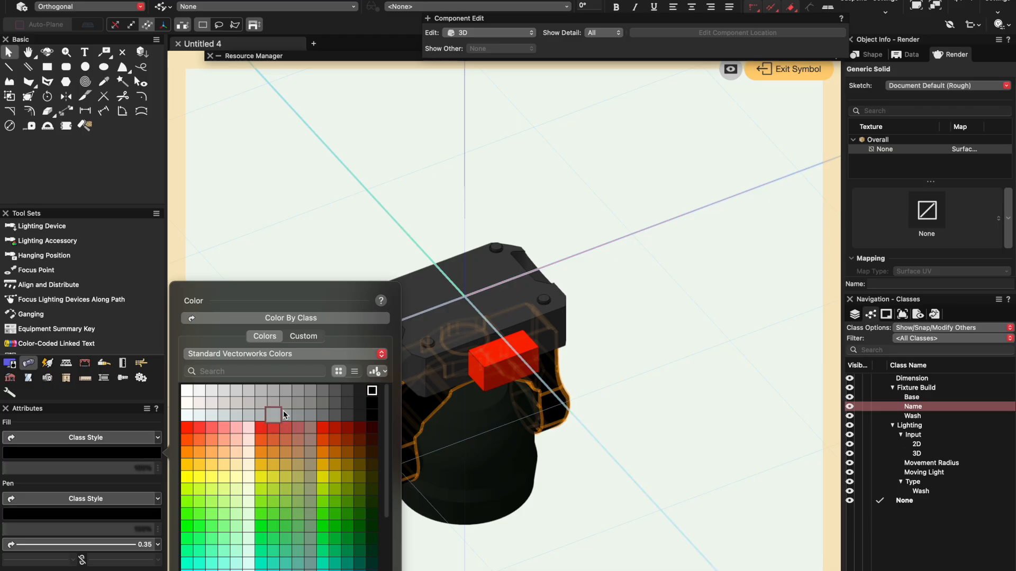
{"action": "left_click", "coordinate": [351, 394]}
{"action": "left_click", "coordinate": [739, 351]}
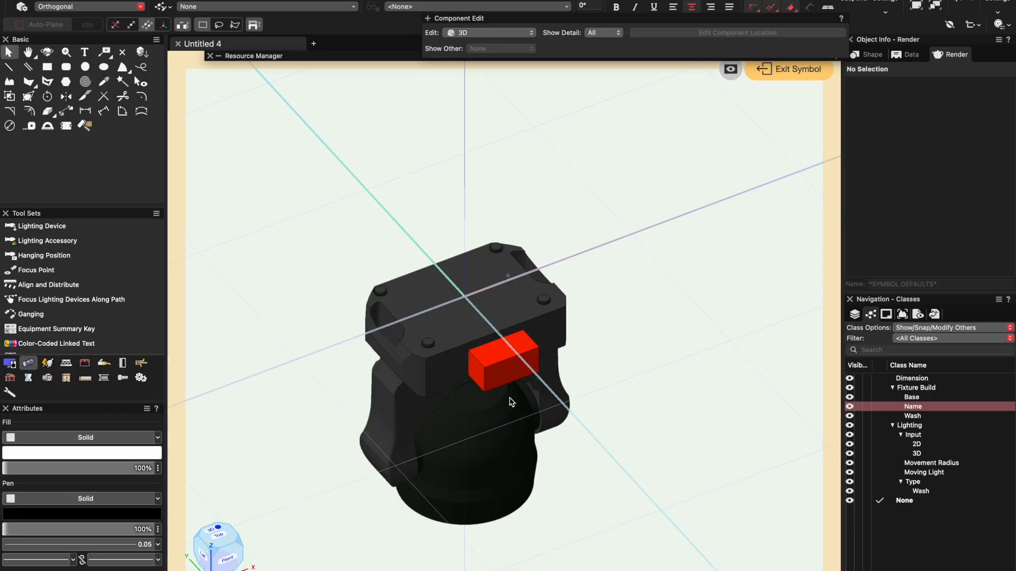
- Enter the fixture head group and set the head housing's fill to dark gray
{"action": "left_click_drag", "start_coordinate": [227, 570], "coordinate": [227, 552]}
{"action": "double_click", "coordinate": [515, 562]}
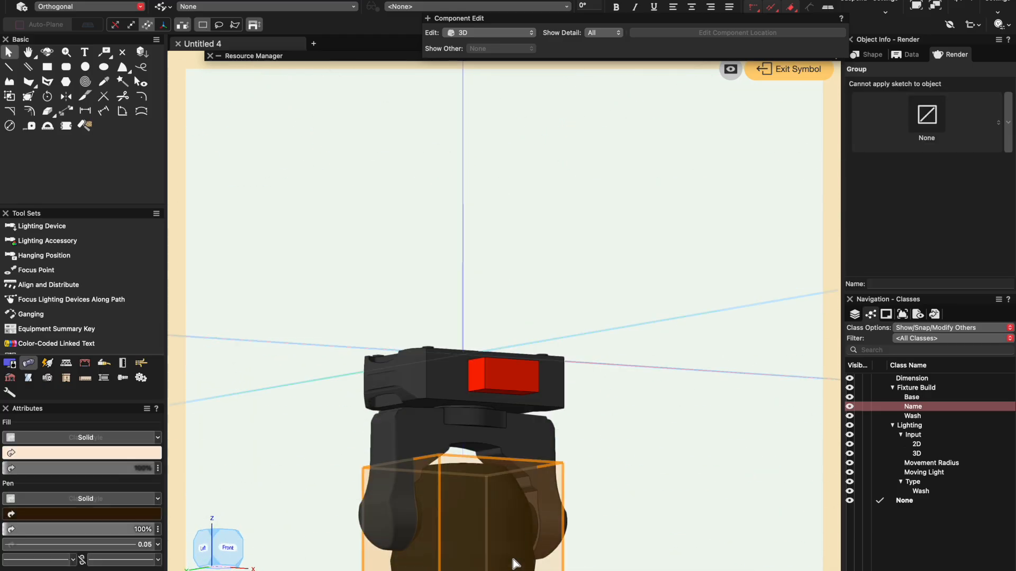
{"action": "scroll", "coordinate": [458, 298], "scroll_direction": "down", "scroll_amount": 3}
{"action": "left_click", "coordinate": [459, 375]}
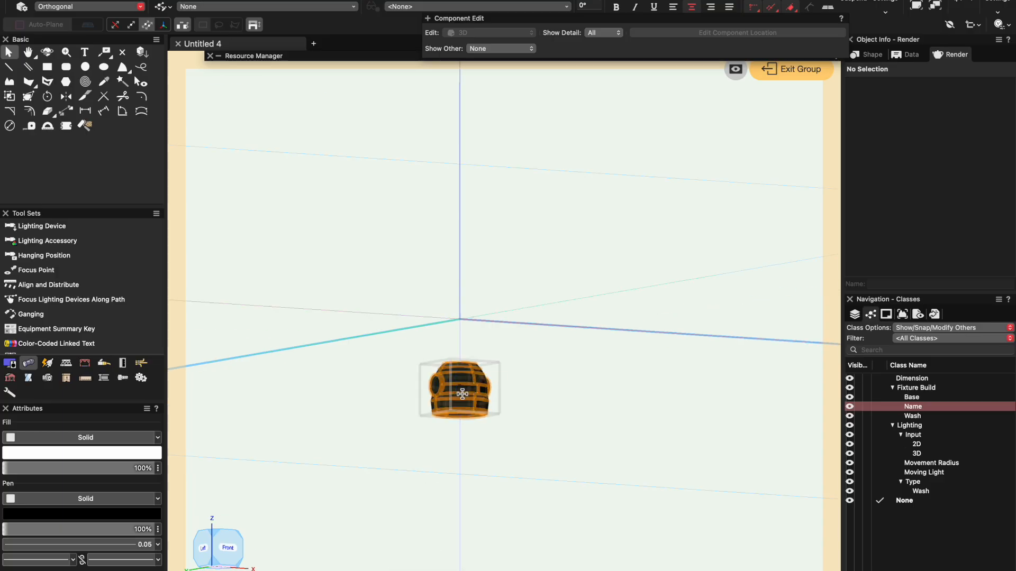
{"action": "left_click_drag", "start_coordinate": [217, 545], "coordinate": [252, 428]}
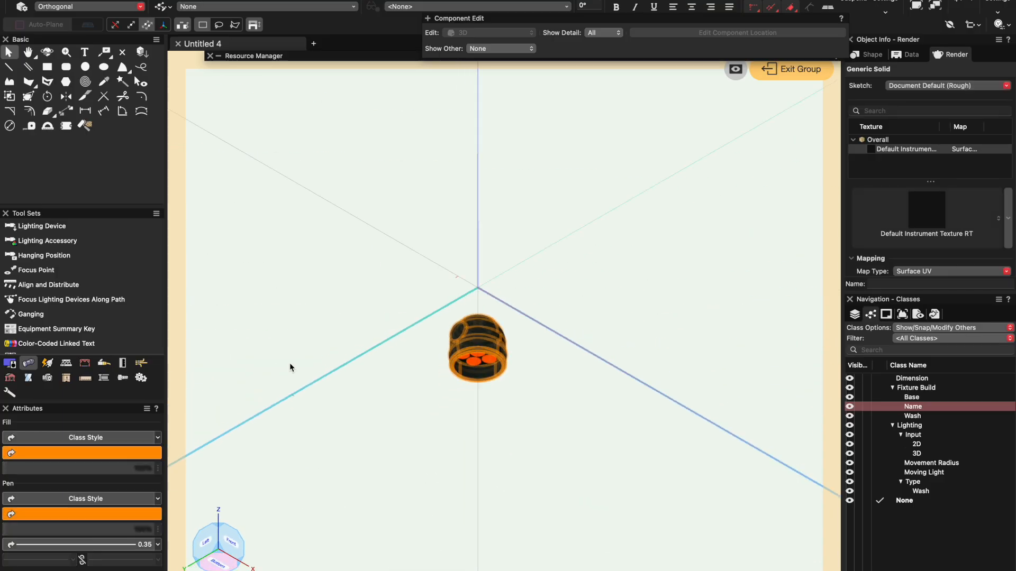
{"action": "scroll", "coordinate": [461, 333], "scroll_direction": "up", "scroll_amount": 5}
{"action": "left_click", "coordinate": [114, 453]}
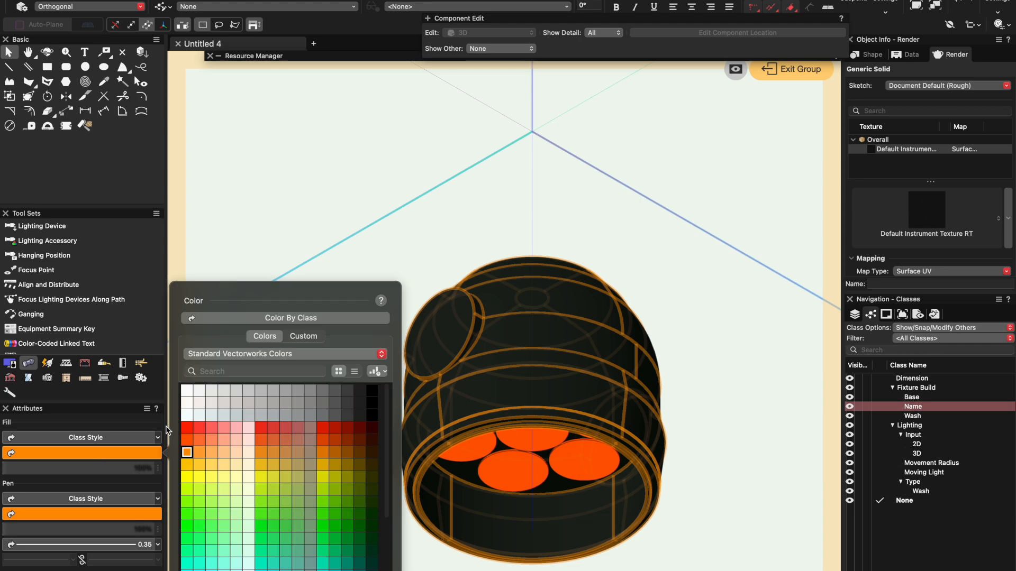
{"action": "left_click", "coordinate": [350, 391]}
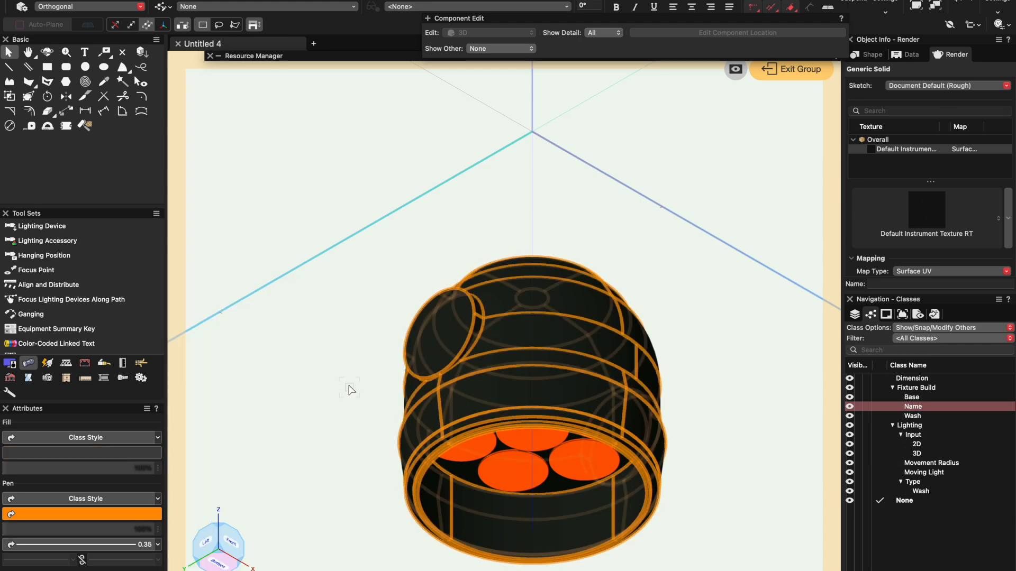
{"action": "left_click", "coordinate": [677, 194]}
- Reapply the dark gray fill to the head housing while it still has its instrument texture
{"action": "left_click", "coordinate": [505, 329]}
{"action": "left_click", "coordinate": [109, 453]}
{"action": "left_click", "coordinate": [345, 393]}
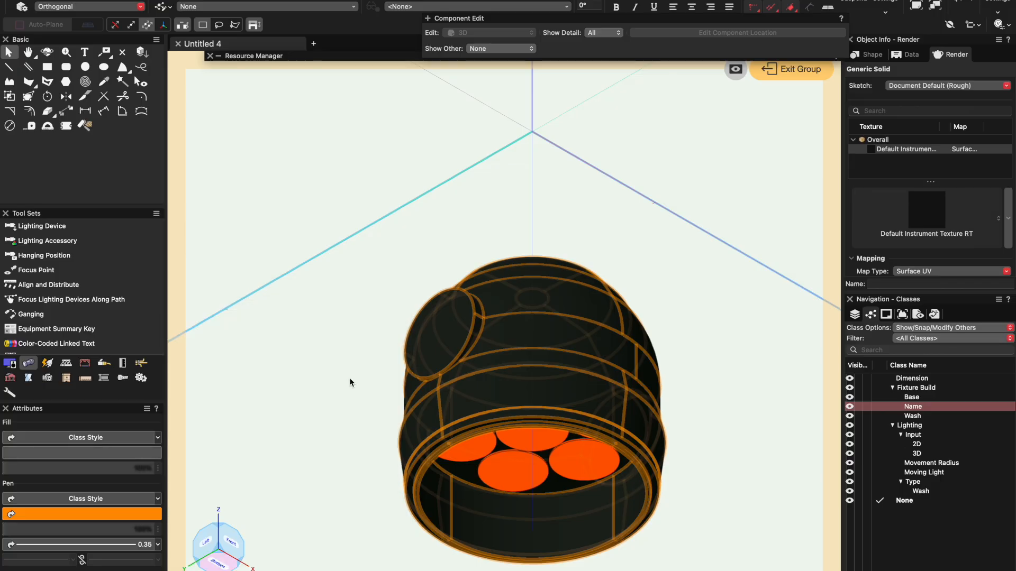
{"action": "left_click", "coordinate": [647, 193]}
- Set the head housing's texture to None with a dark gray fill, and exit the head group
{"action": "left_click", "coordinate": [556, 306]}
{"action": "left_click", "coordinate": [933, 215]}
{"action": "double_click", "coordinate": [792, 304]}
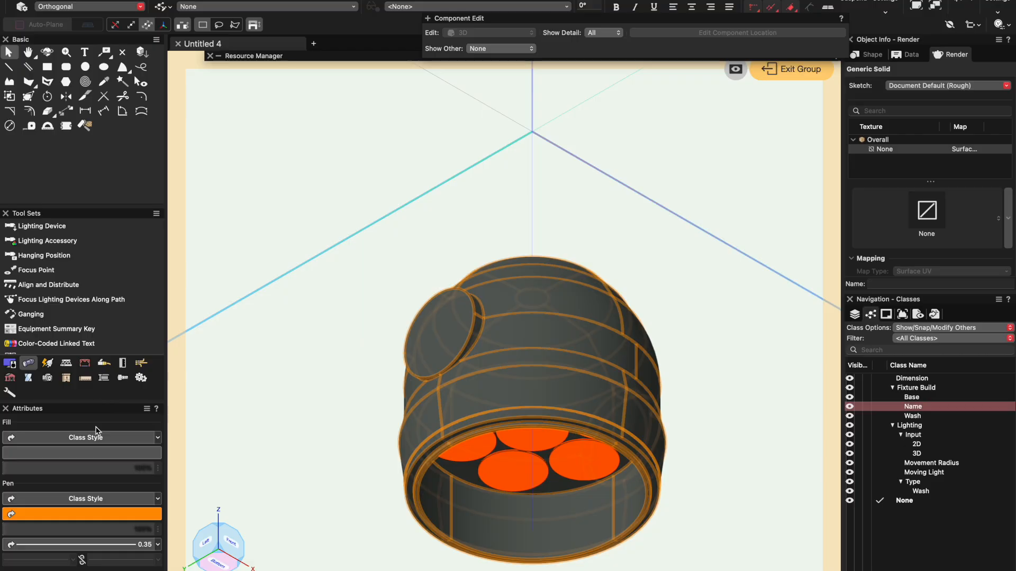
{"action": "left_click", "coordinate": [108, 453]}
{"action": "left_click", "coordinate": [347, 392]}
{"action": "left_click", "coordinate": [572, 250]}
{"action": "left_click", "coordinate": [786, 75]}
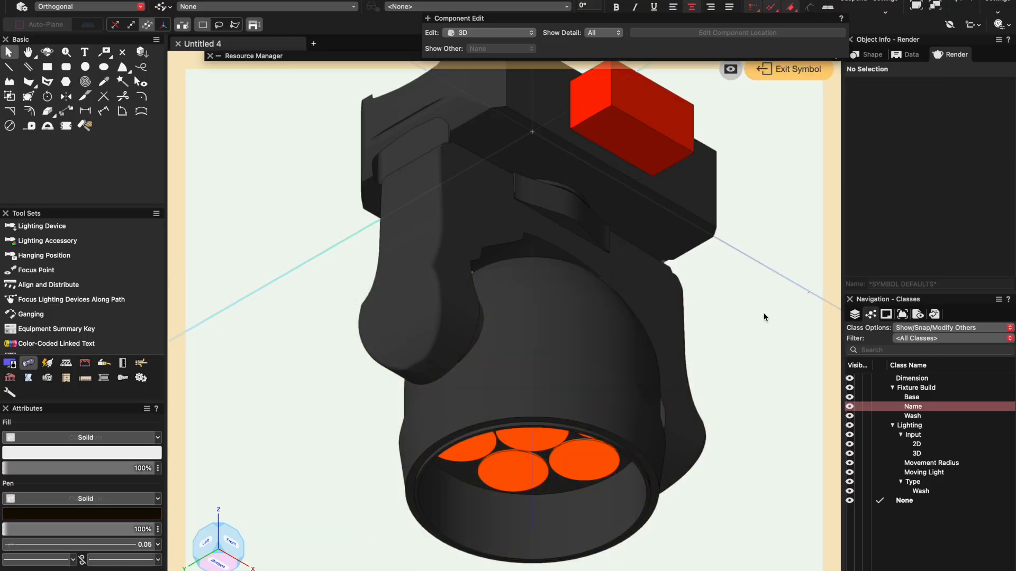
- Inspect the recolored fixture in 3D outside the symbol and return to the 2D Top/Plan view
{"action": "scroll", "coordinate": [499, 363], "scroll_direction": "down", "scroll_amount": 5}
{"action": "middle_click_drag", "start_coordinate": [498, 361], "coordinate": [788, 396], "text": "ctrl"}
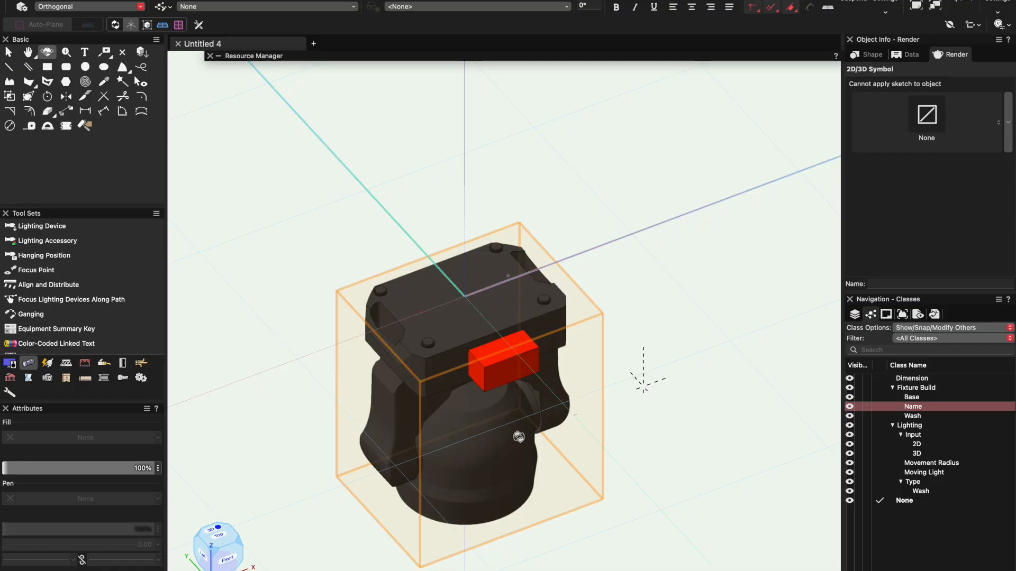
{"action": "key", "text": "x"}
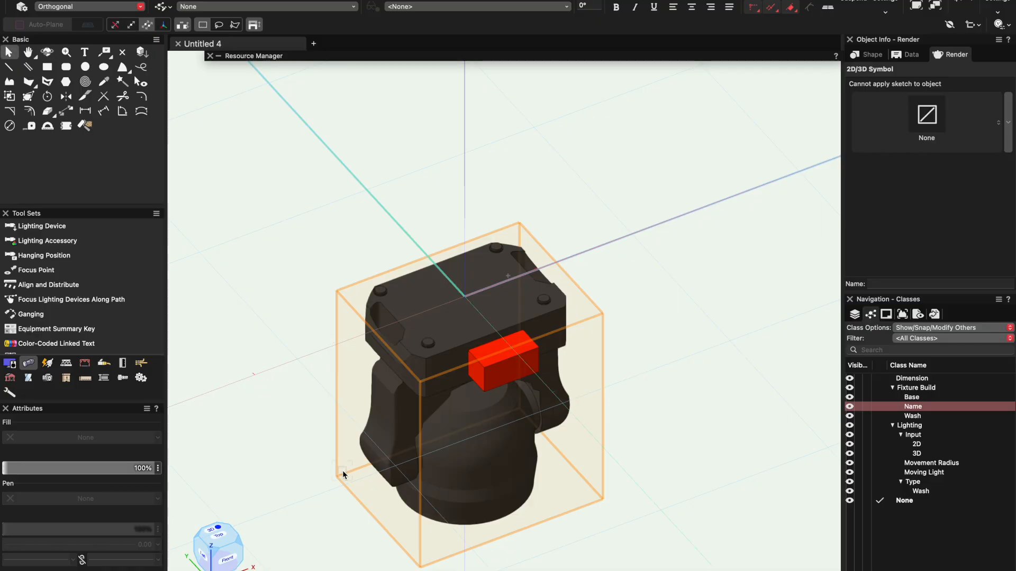
{"action": "left_click", "coordinate": [290, 474]}
{"action": "left_click", "coordinate": [214, 542]}
{"action": "left_click", "coordinate": [215, 539]}
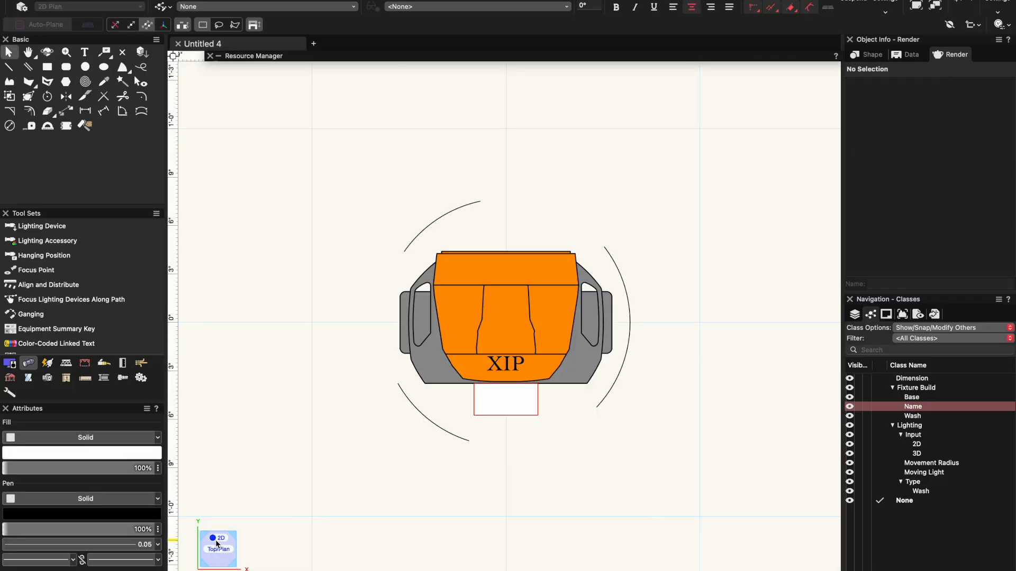
- Select and view the finished fixture symbol in the plan, list the design layers instead of the classes, and clear the selection
{"action": "left_click", "coordinate": [528, 269]}
{"action": "scroll", "coordinate": [605, 200], "scroll_direction": "up", "scroll_amount": 5}
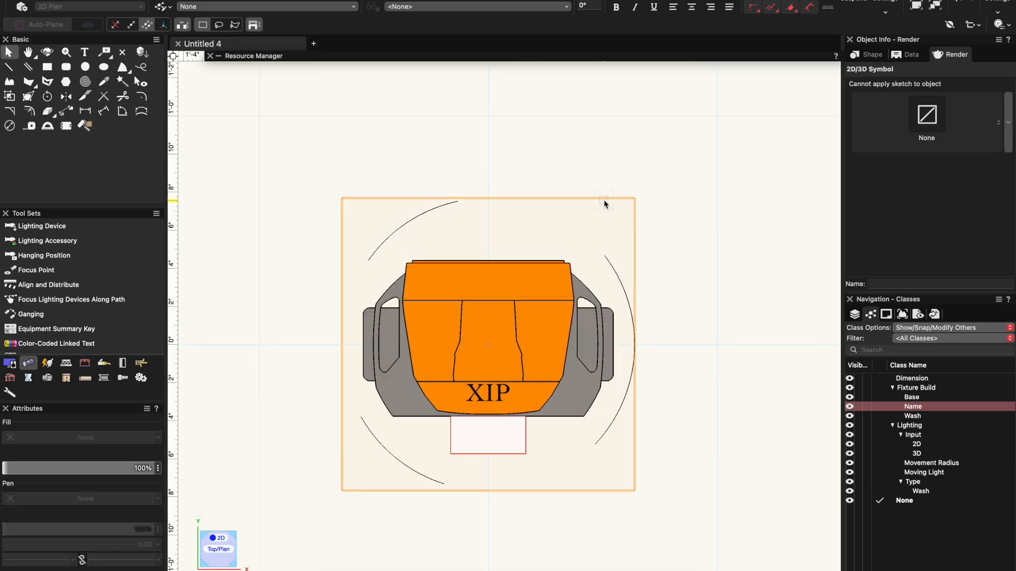
{"action": "scroll", "coordinate": [603, 200], "scroll_direction": "down", "scroll_amount": 4}
{"action": "scroll", "coordinate": [454, 300], "scroll_direction": "down", "scroll_amount": 7}
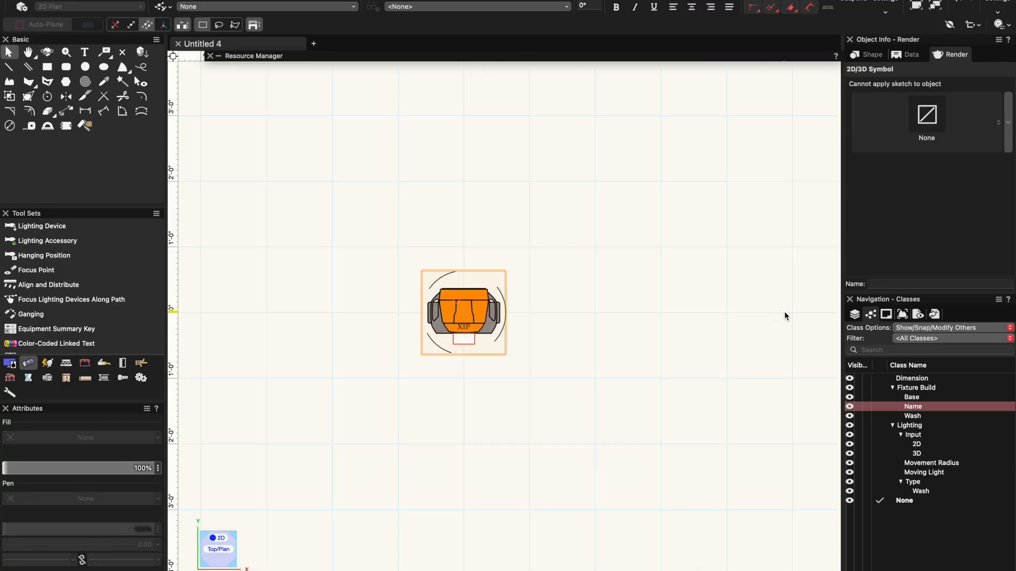
{"action": "left_click", "coordinate": [855, 314]}
{"action": "left_click", "coordinate": [604, 336]}
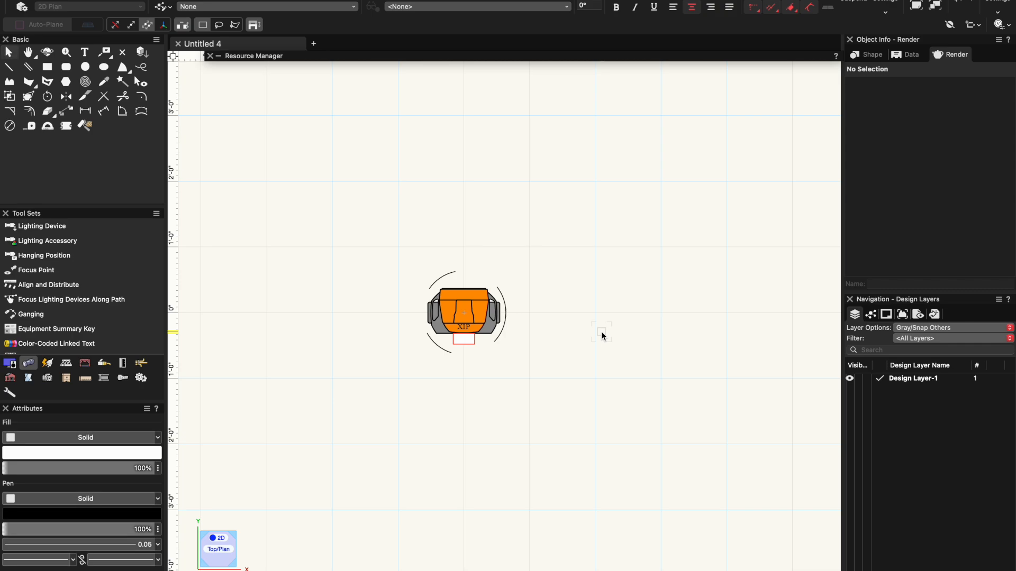
- Bring up the file chooser for adding new favorites files to the Resource Manager, and cancel it
{"action": "left_click", "coordinate": [343, 57]}
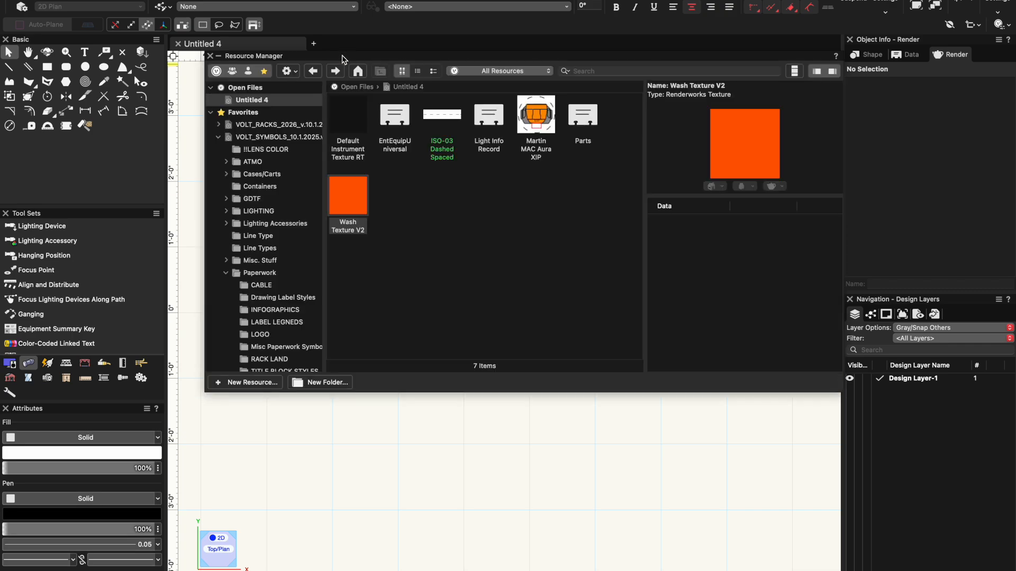
{"action": "right_click", "coordinate": [280, 106]}
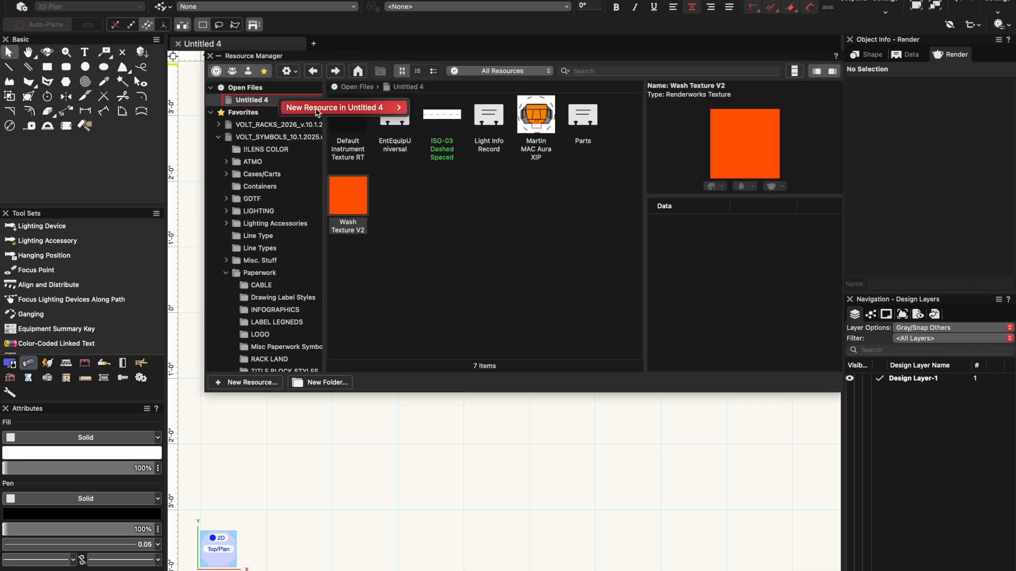
{"action": "left_click", "coordinate": [260, 99]}
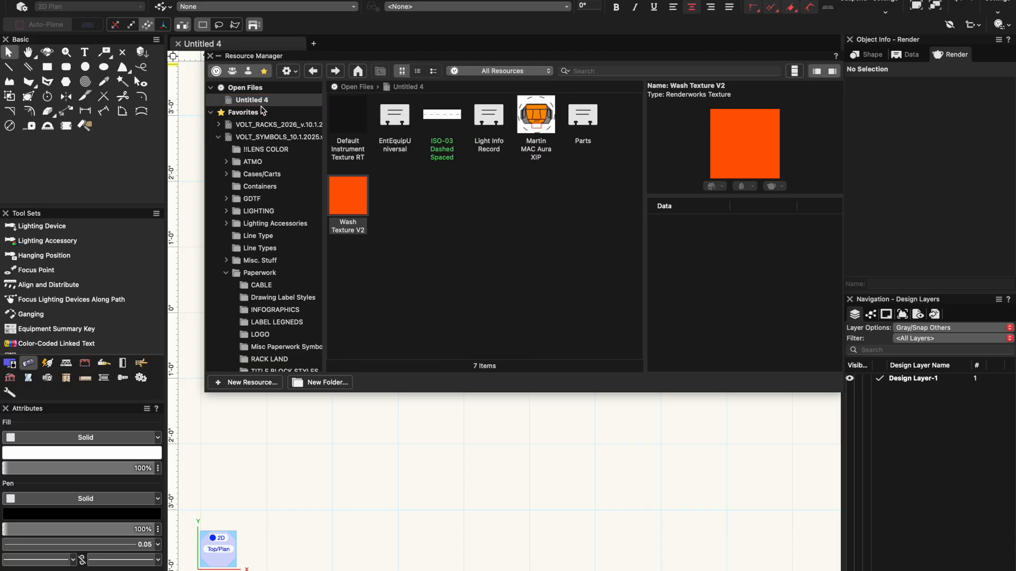
{"action": "right_click", "coordinate": [259, 110]}
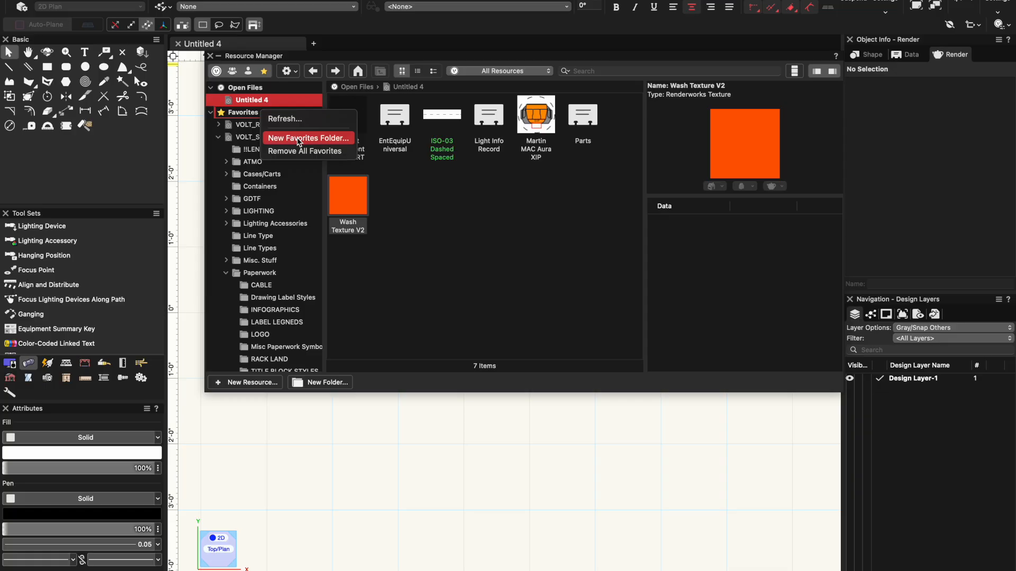
{"action": "left_click", "coordinate": [439, 211]}
{"action": "left_click", "coordinate": [297, 72]}
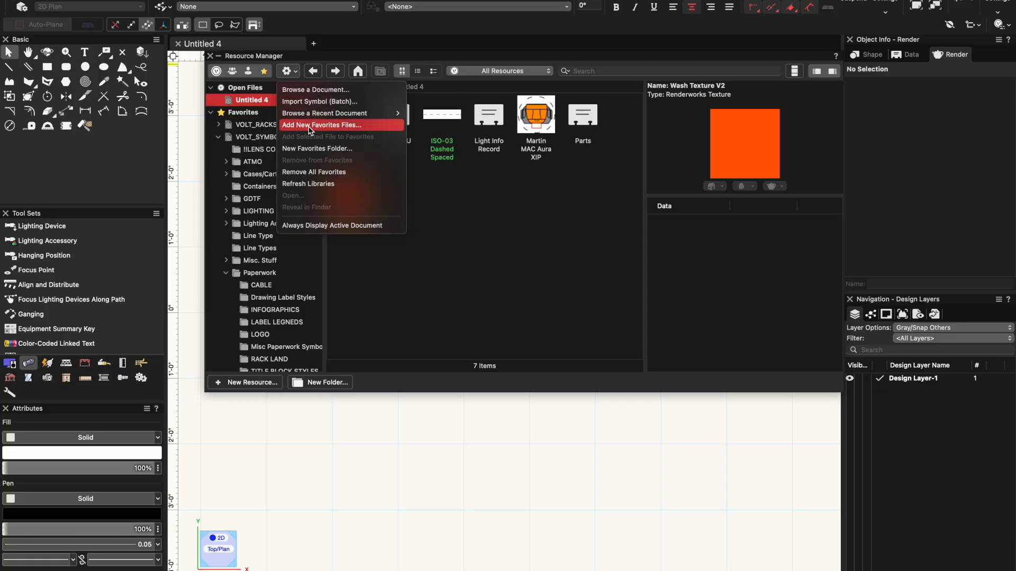
{"action": "left_click", "coordinate": [333, 128]}
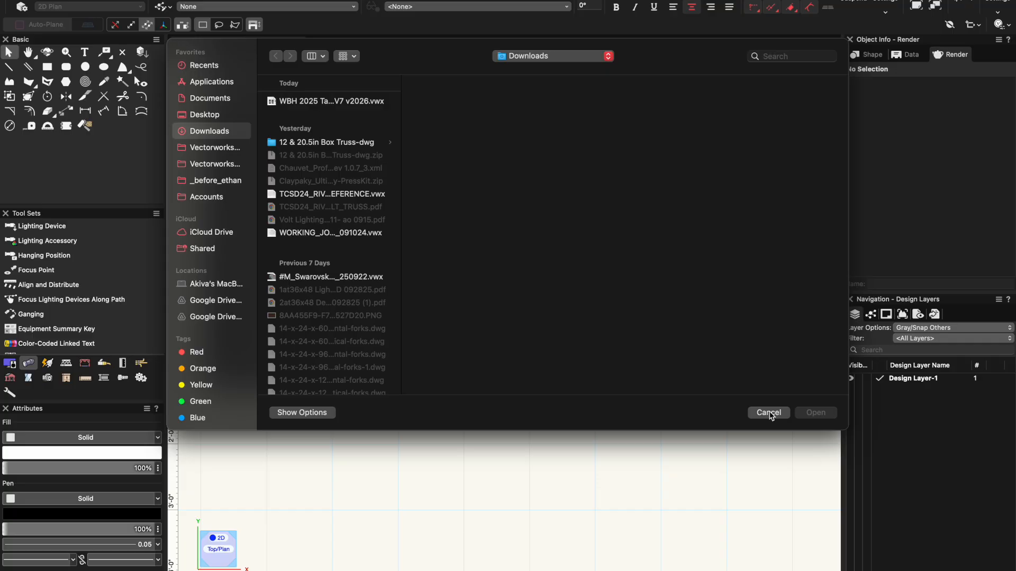
{"action": "left_click", "coordinate": [768, 413]}
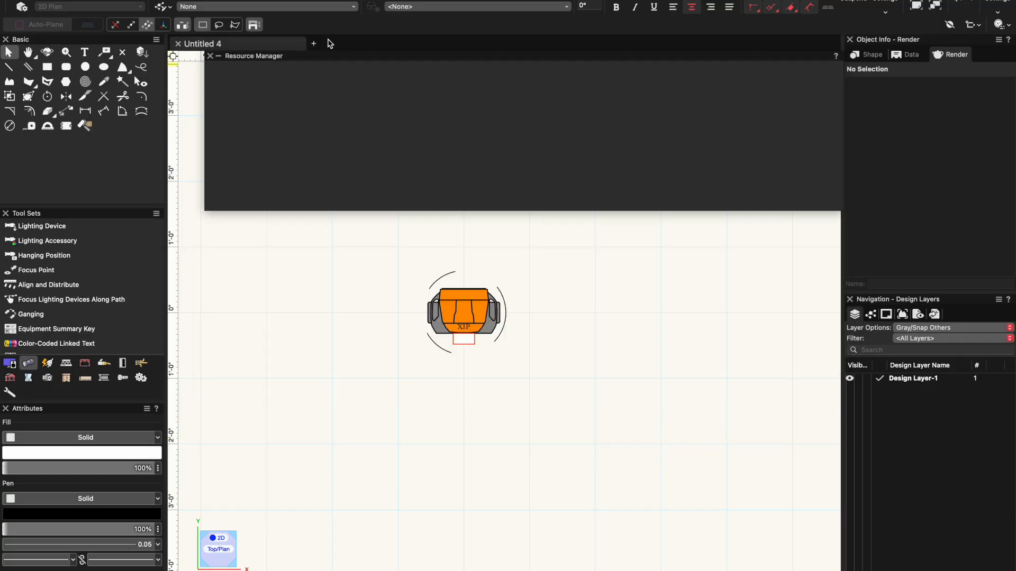
- Create a new blank document and expand the Resource Manager in it
{"action": "left_click", "coordinate": [315, 43]}
{"action": "left_click", "coordinate": [574, 201]}
{"action": "mouse_move", "coordinate": [330, 59]}
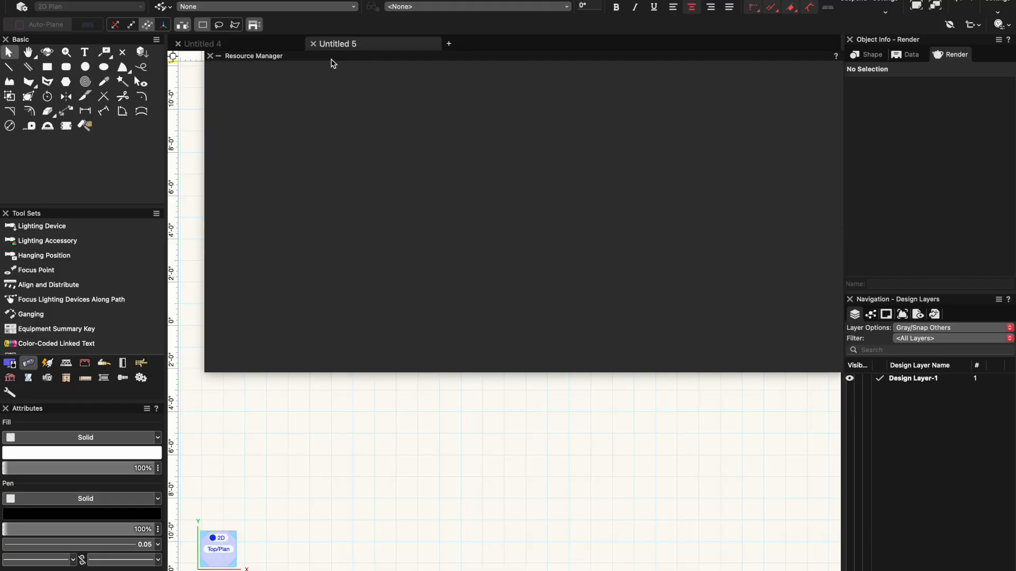
{"action": "left_click", "coordinate": [357, 71]}
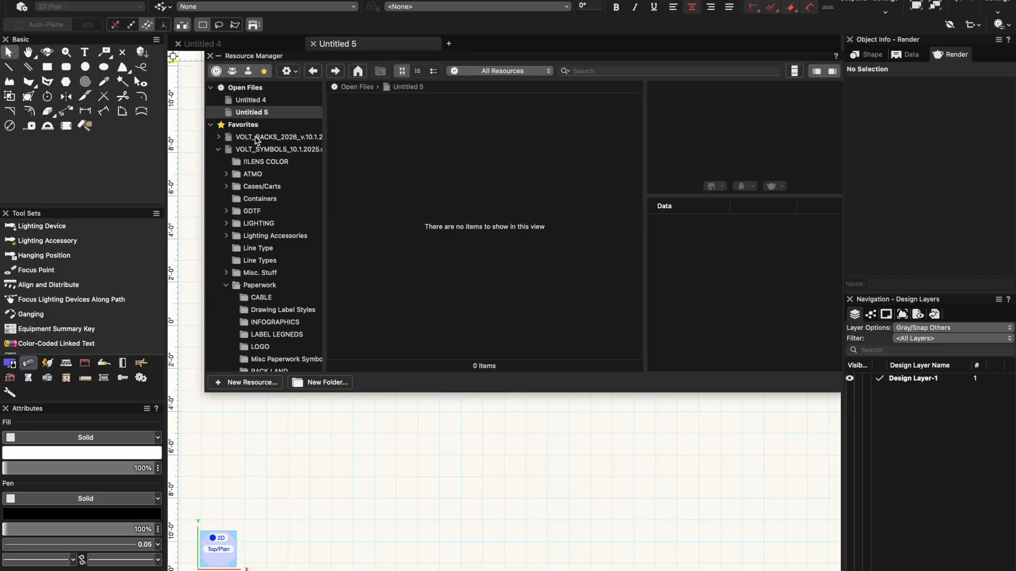
- Browse the favorite files and show the contents of the VOLT_SYMBOLS_10.1.2025 library with its folder tree collapsed
{"action": "left_click", "coordinate": [257, 138]}
{"action": "left_click", "coordinate": [261, 162]}
{"action": "left_click", "coordinate": [225, 149]}
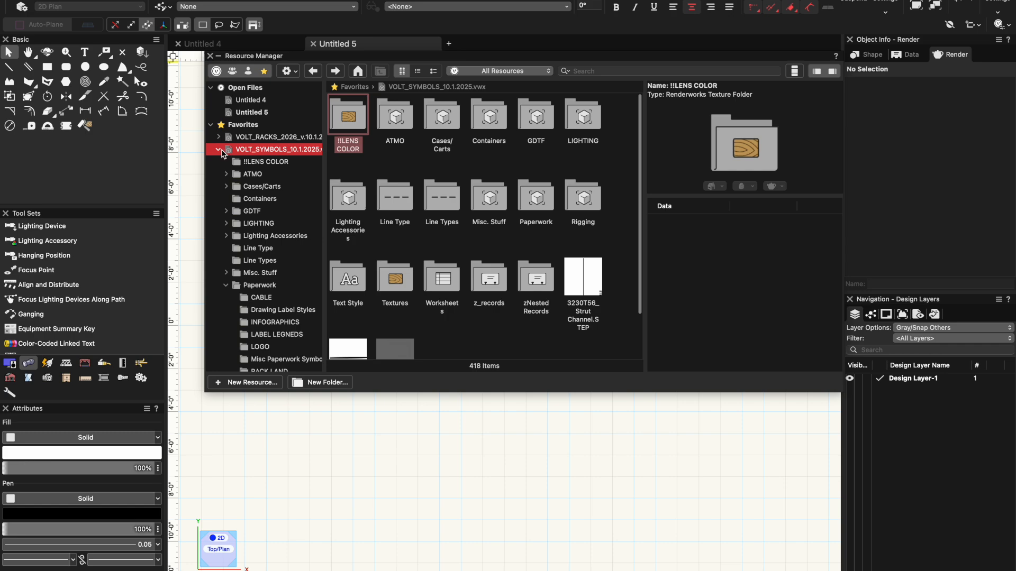
{"action": "left_click", "coordinate": [222, 150]}
{"action": "left_click", "coordinate": [260, 161]}
{"action": "left_click", "coordinate": [271, 152]}
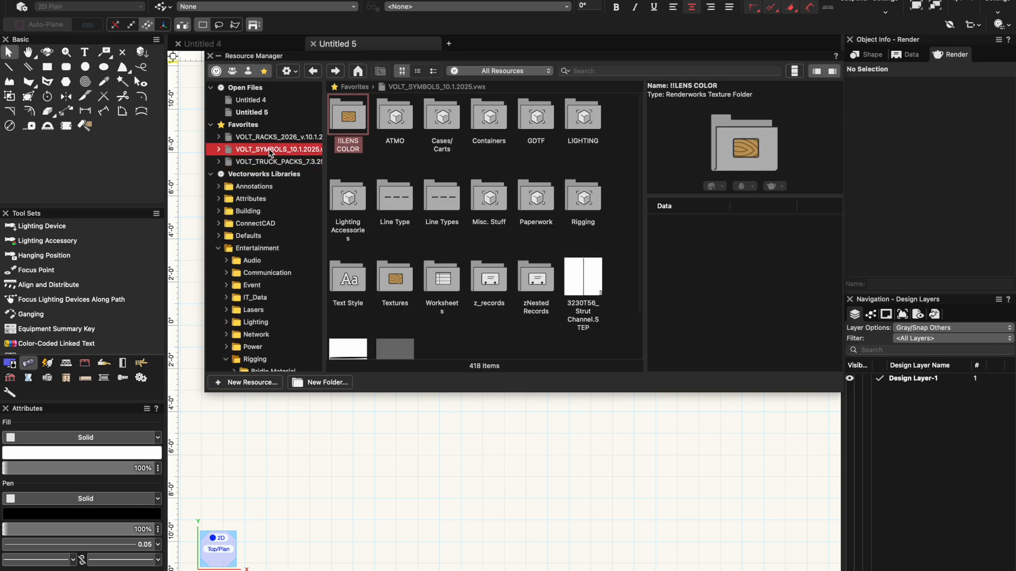
{"action": "left_click", "coordinate": [279, 137]}
{"action": "left_click", "coordinate": [282, 150]}
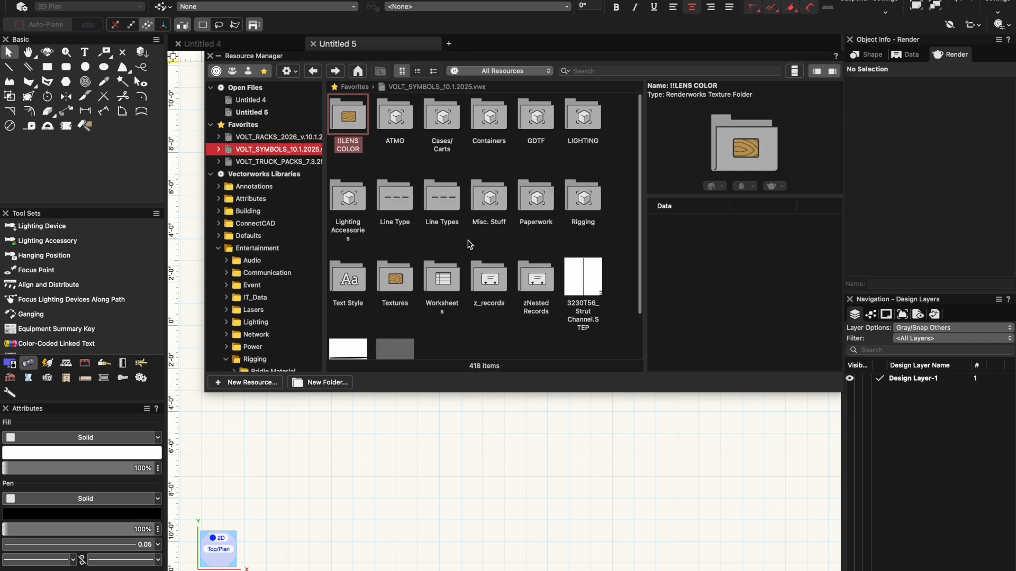
- Open the AYRTON folder within the library's LIGHTING folder and select the Ayrton Veloce Profile symbol
{"action": "double_click", "coordinate": [575, 124]}
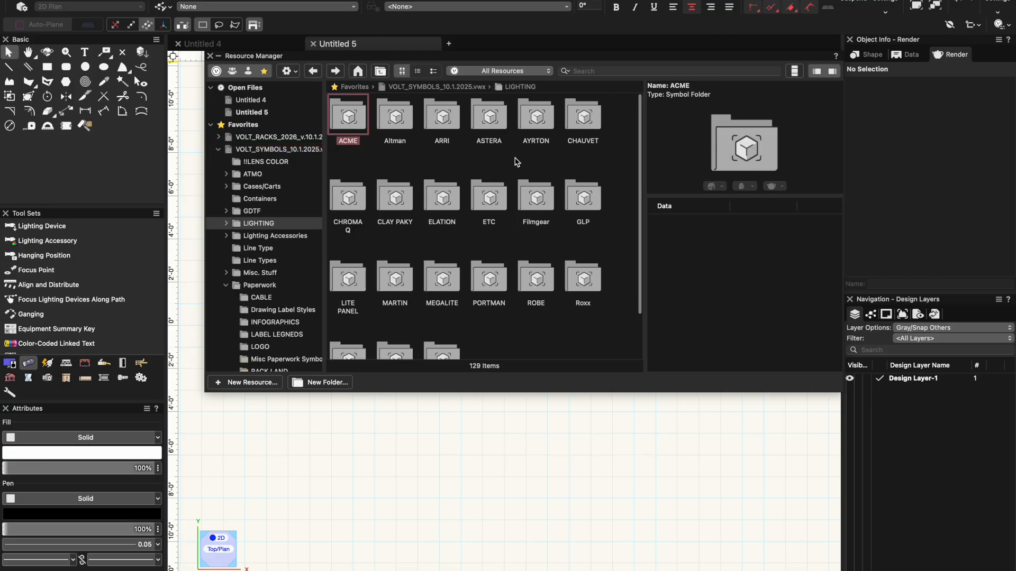
{"action": "double_click", "coordinate": [533, 125]}
{"action": "left_click", "coordinate": [533, 122]}
{"action": "left_click", "coordinate": [574, 120]}
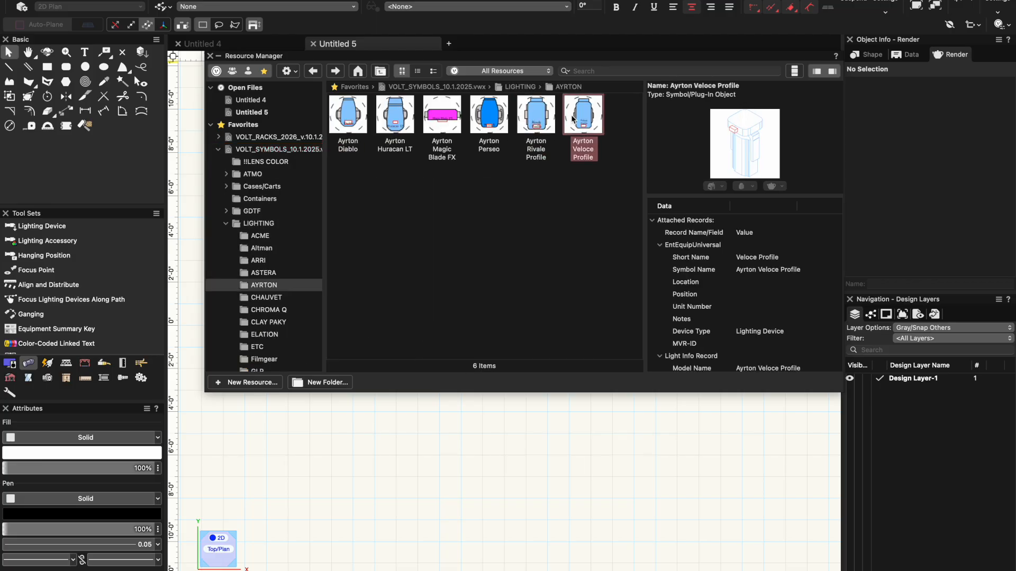